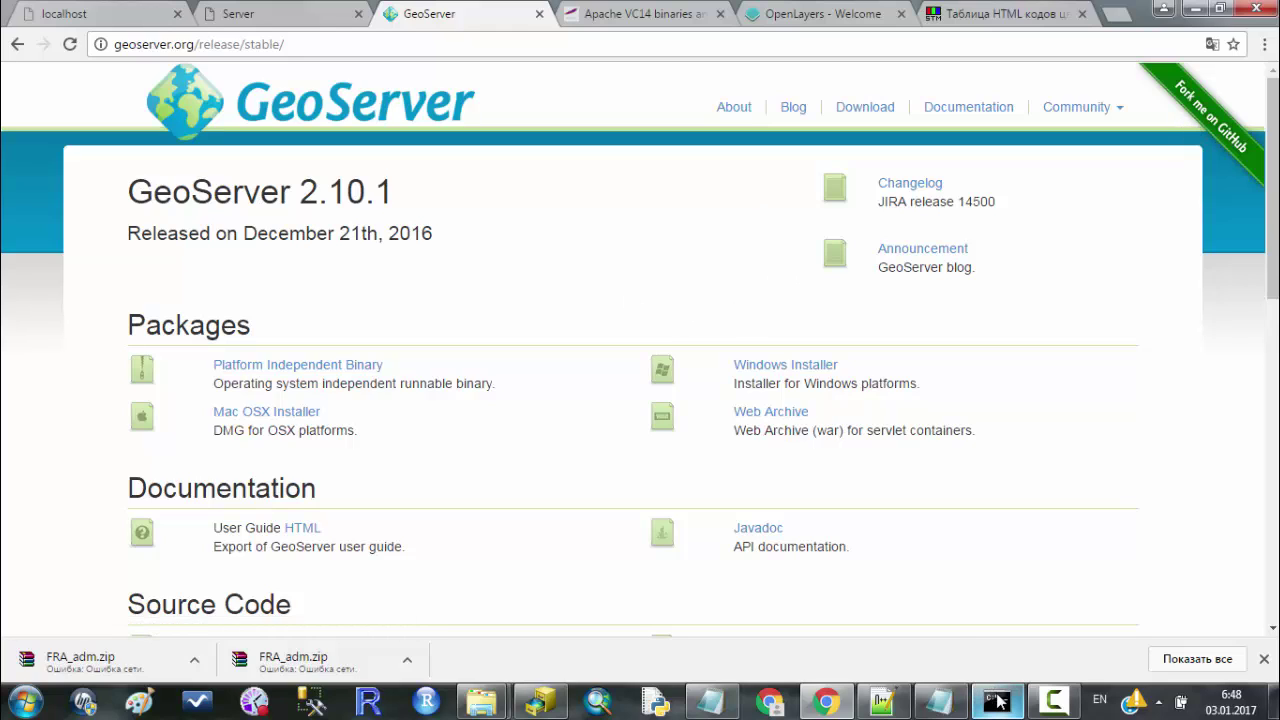
Run startup.bat from GeoServer 2.10.0\bin so the server starts on port 8080.
click(940, 702)
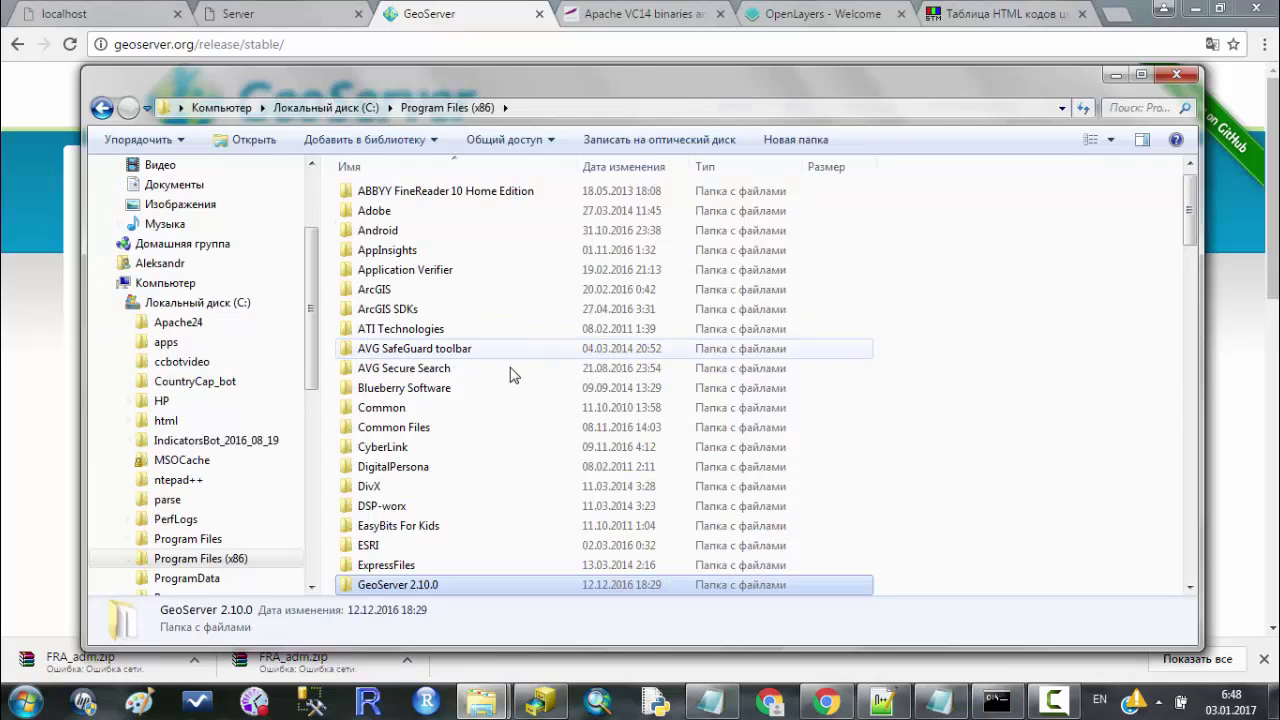
scroll(511, 365, down, 2)
double_click(420, 467)
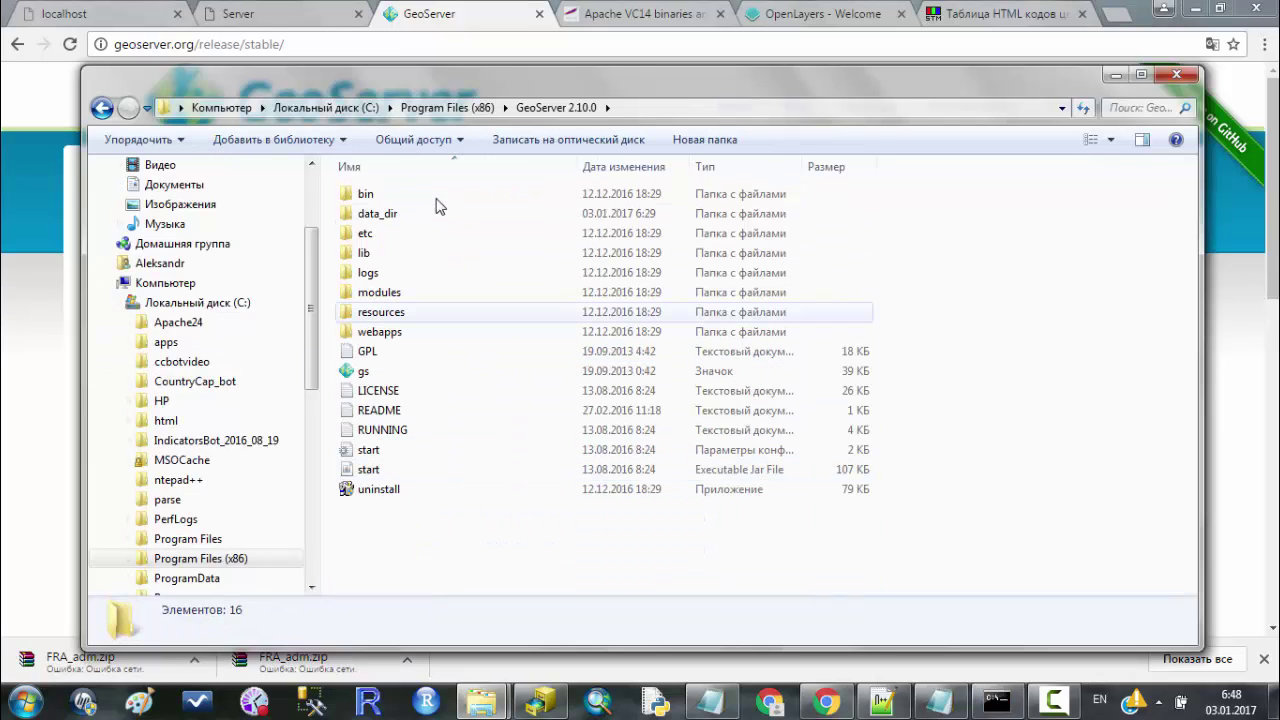
double_click(515, 197)
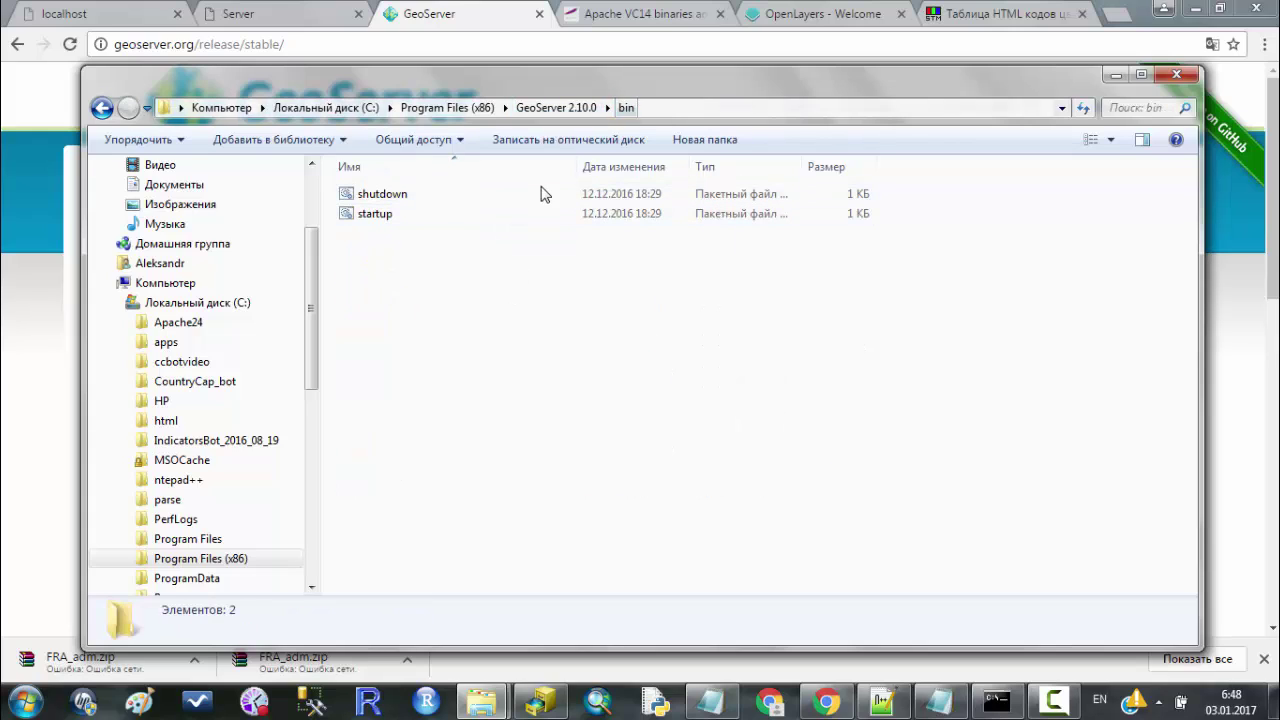
click(511, 217)
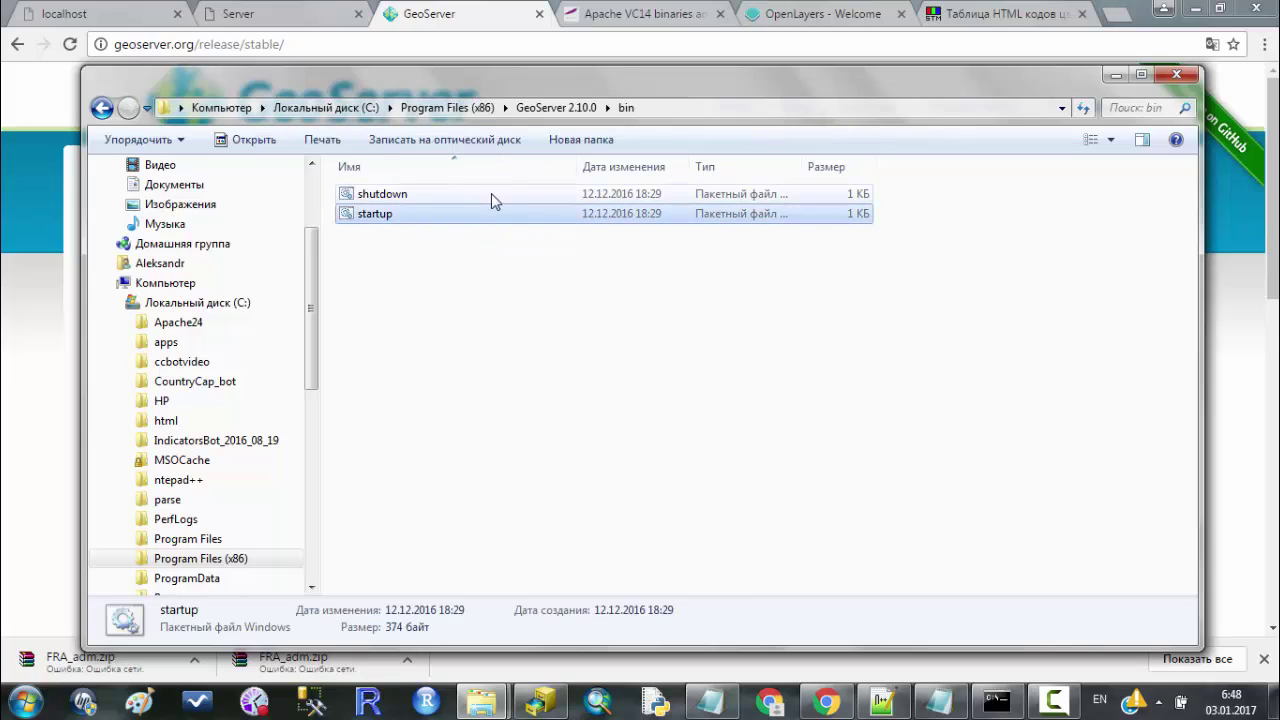
click(494, 200)
click(498, 214)
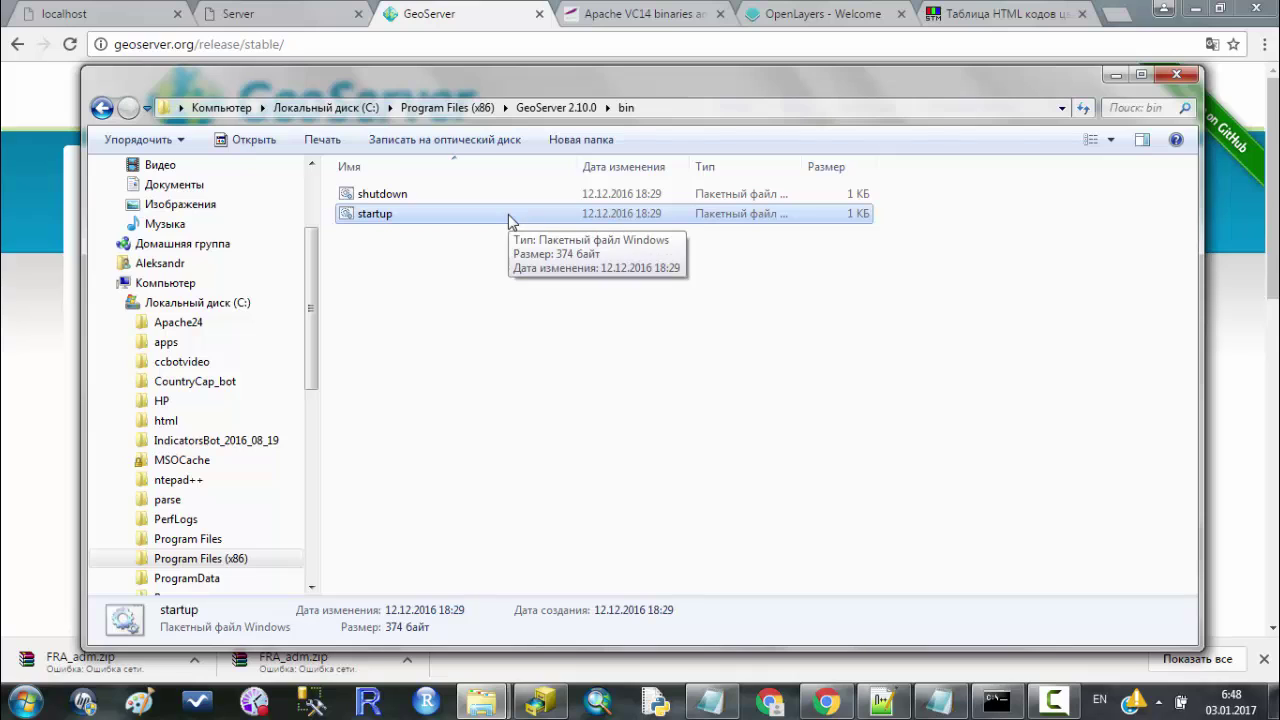
double_click(508, 214)
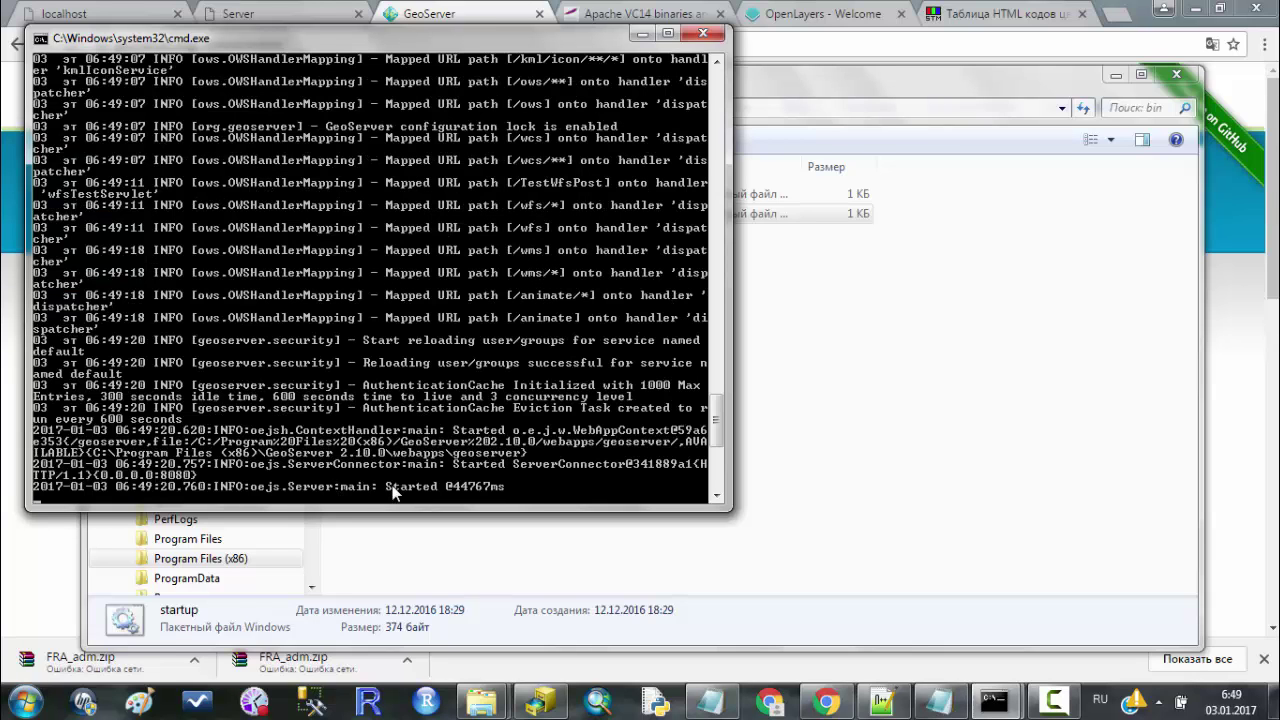
Load localhost:8080/geoserver in a new Chrome tab to reach the GeoServer welcome page.
click(473, 9)
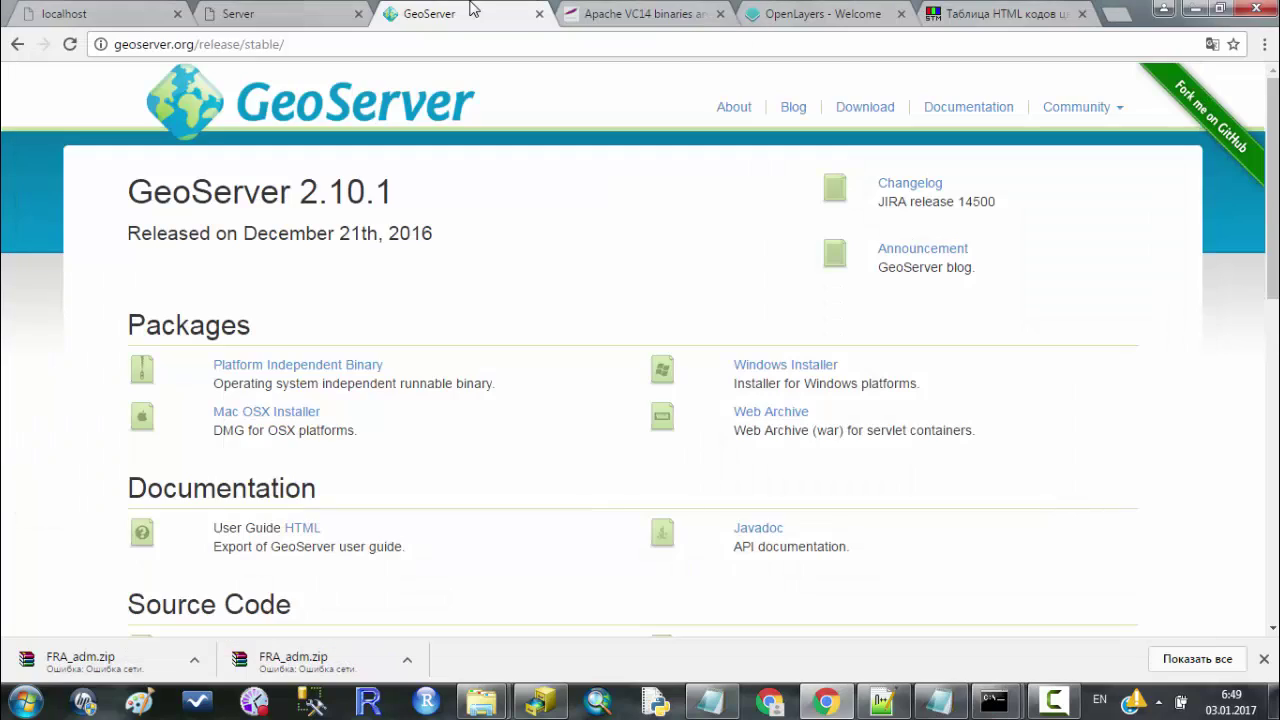
click(1113, 14)
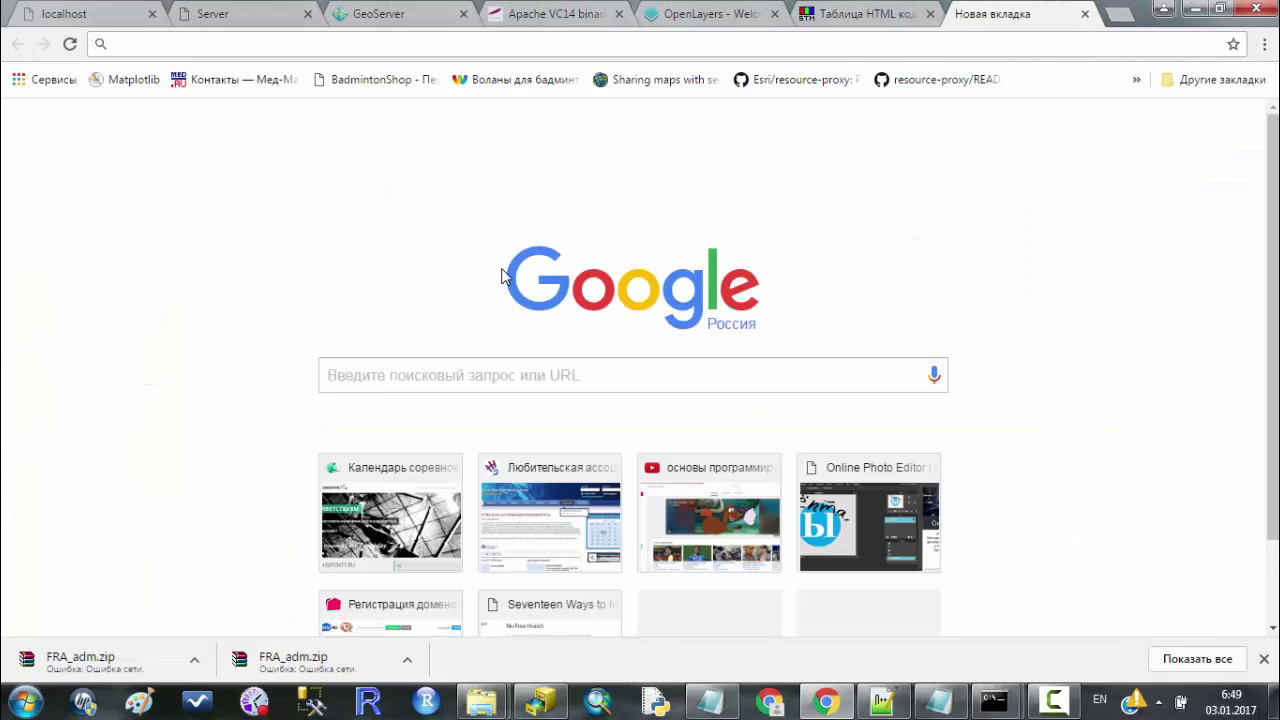
text(localhost/geoserverLayer.html)
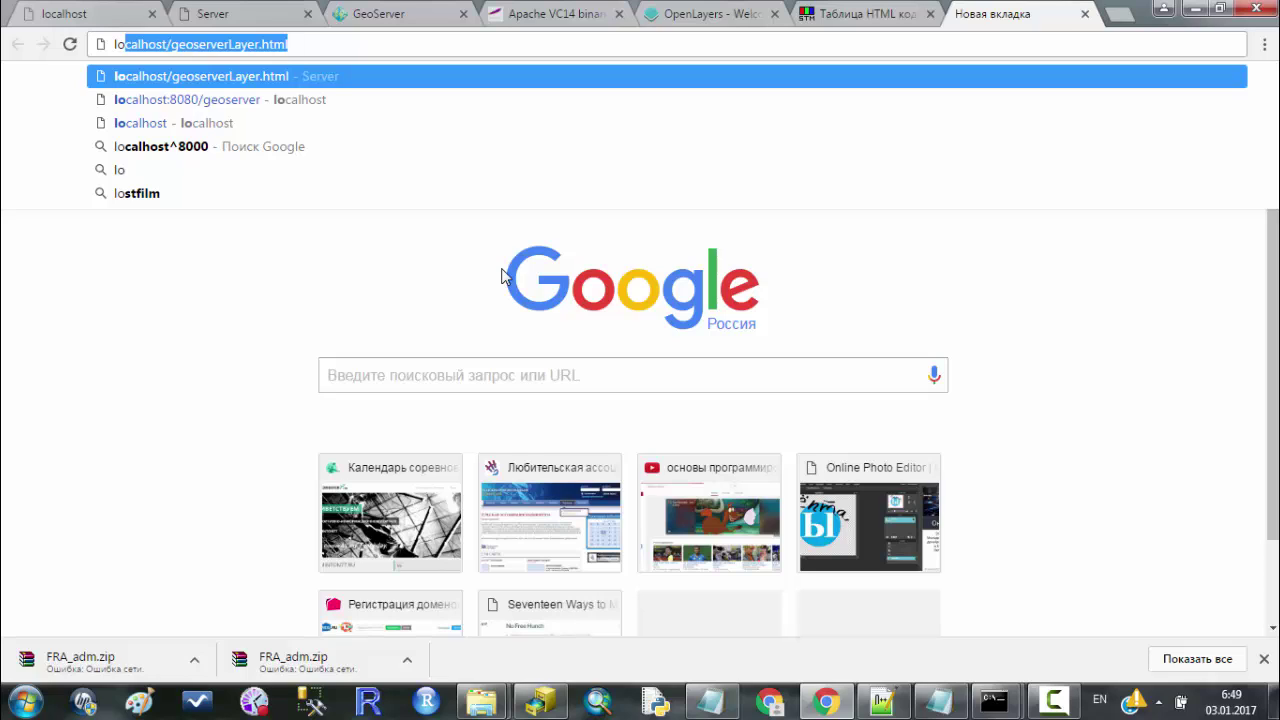
key(Down)
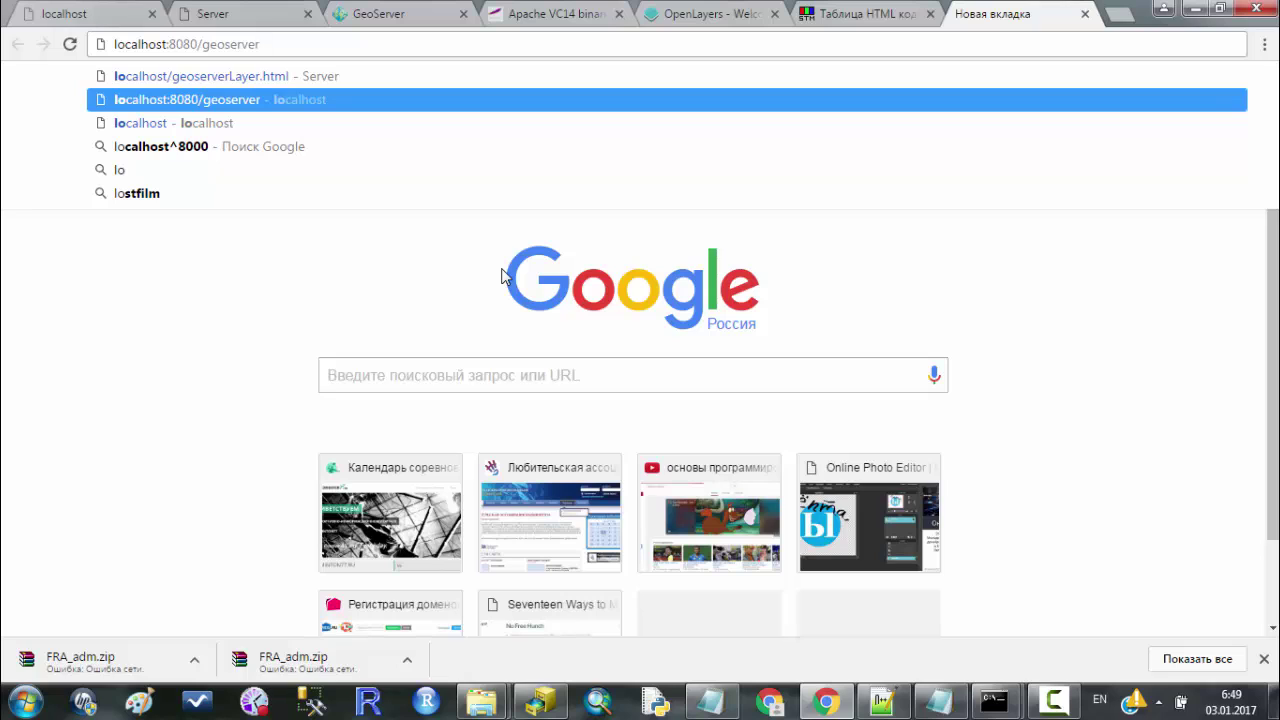
key(Return)
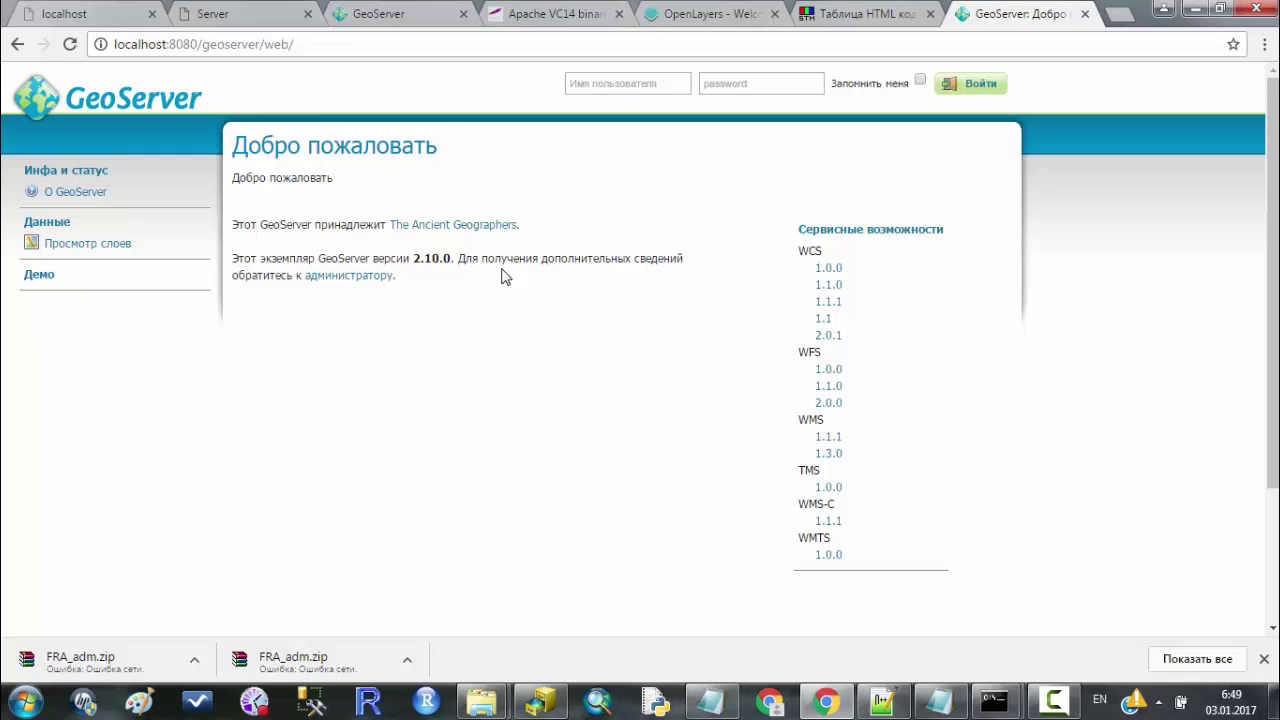
Log in to GeoServer with the saved admin username and the account password.
click(627, 83)
click(626, 107)
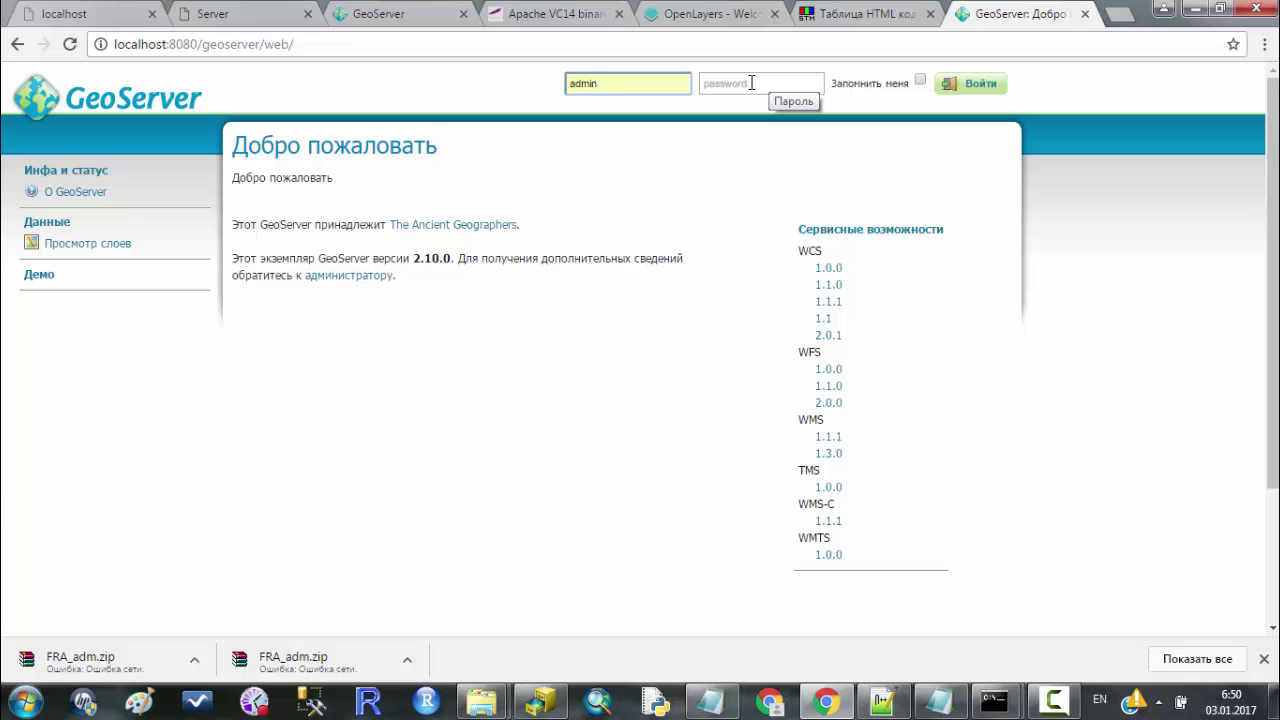
key(Tab)
text(geoserver)
key(Return)
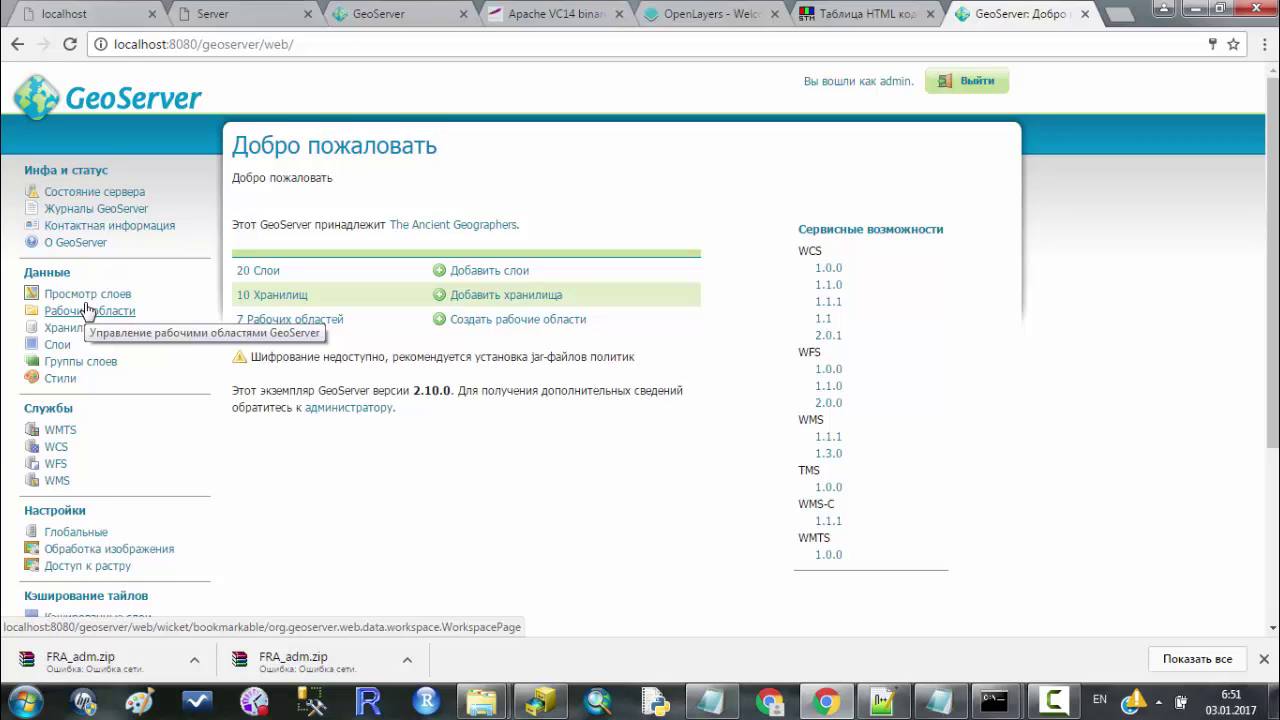
Browse Explorer to GeoServer's data_dir\data\forVideo folder containing the aus_Lesson shapefile files.
key(alt+Tab)
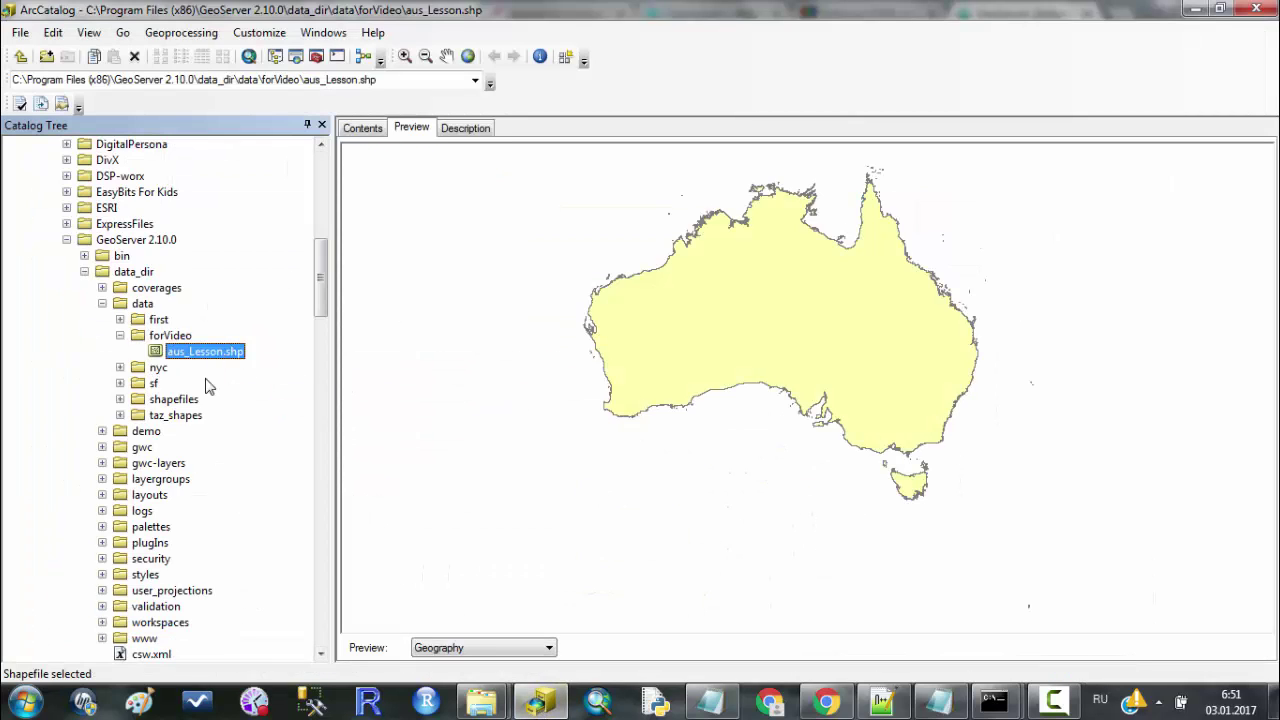
mouse_move(484, 702)
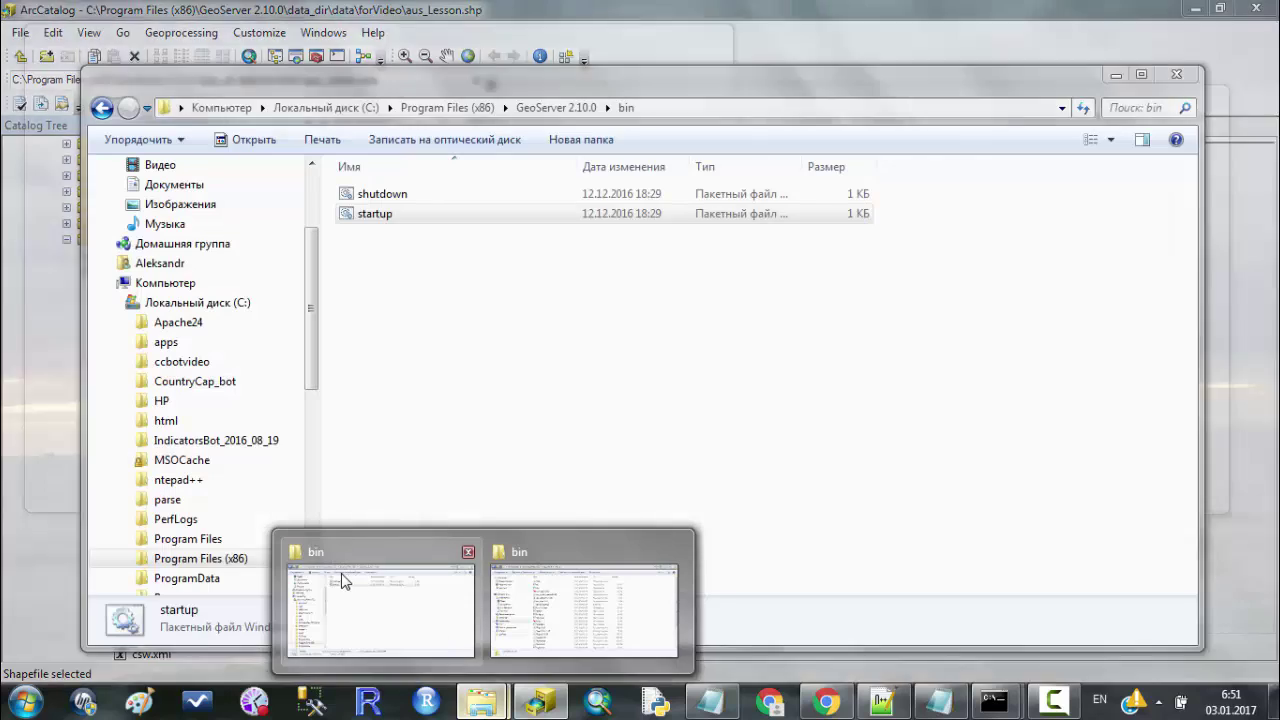
click(343, 572)
click(556, 107)
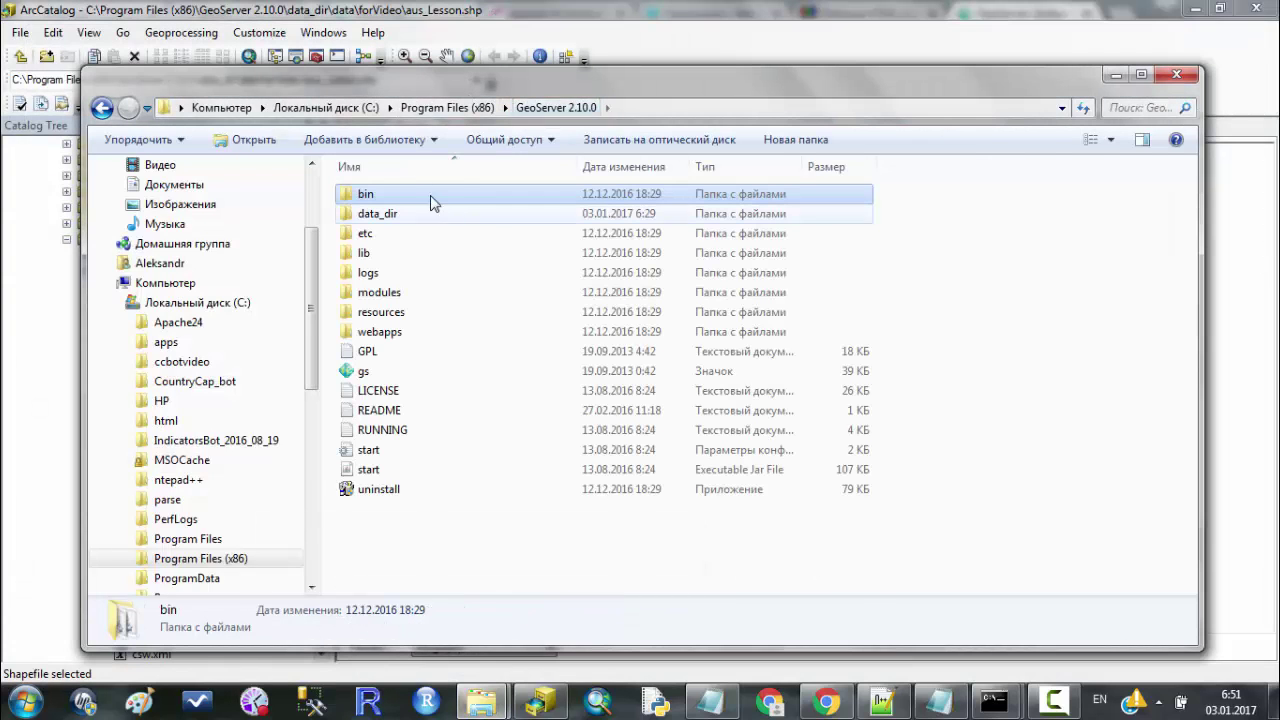
double_click(475, 218)
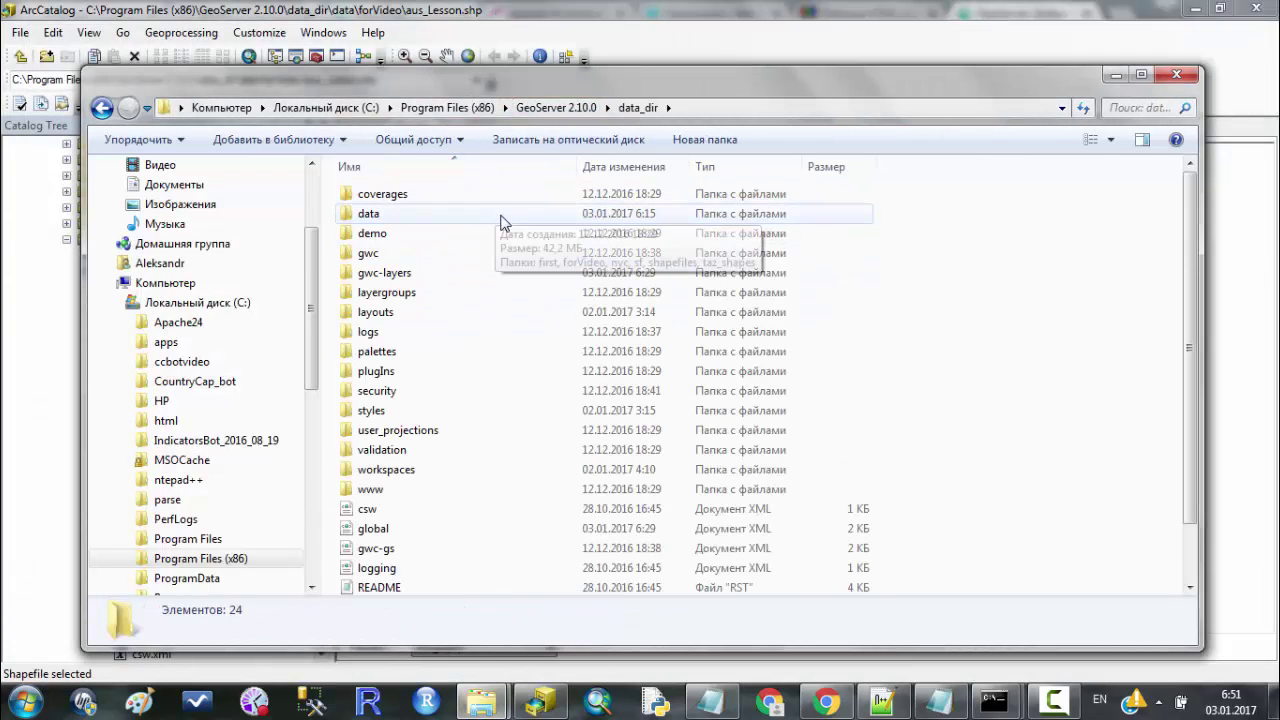
double_click(500, 214)
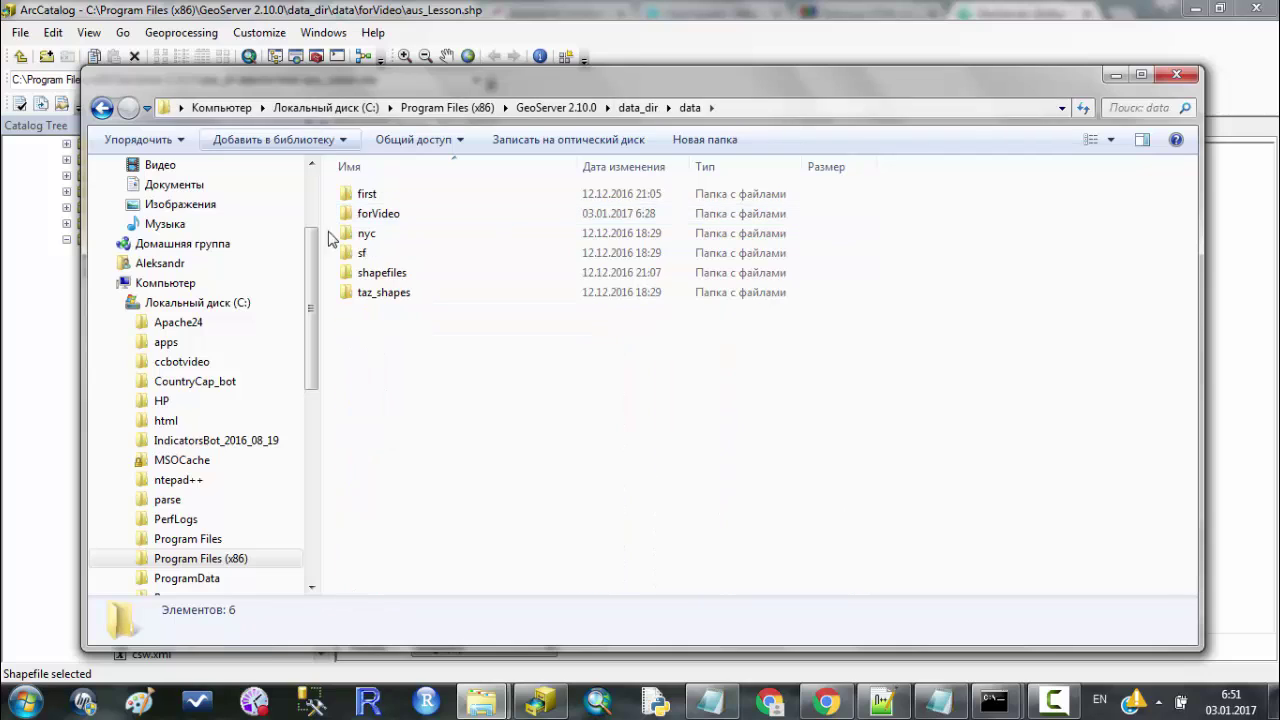
click(440, 214)
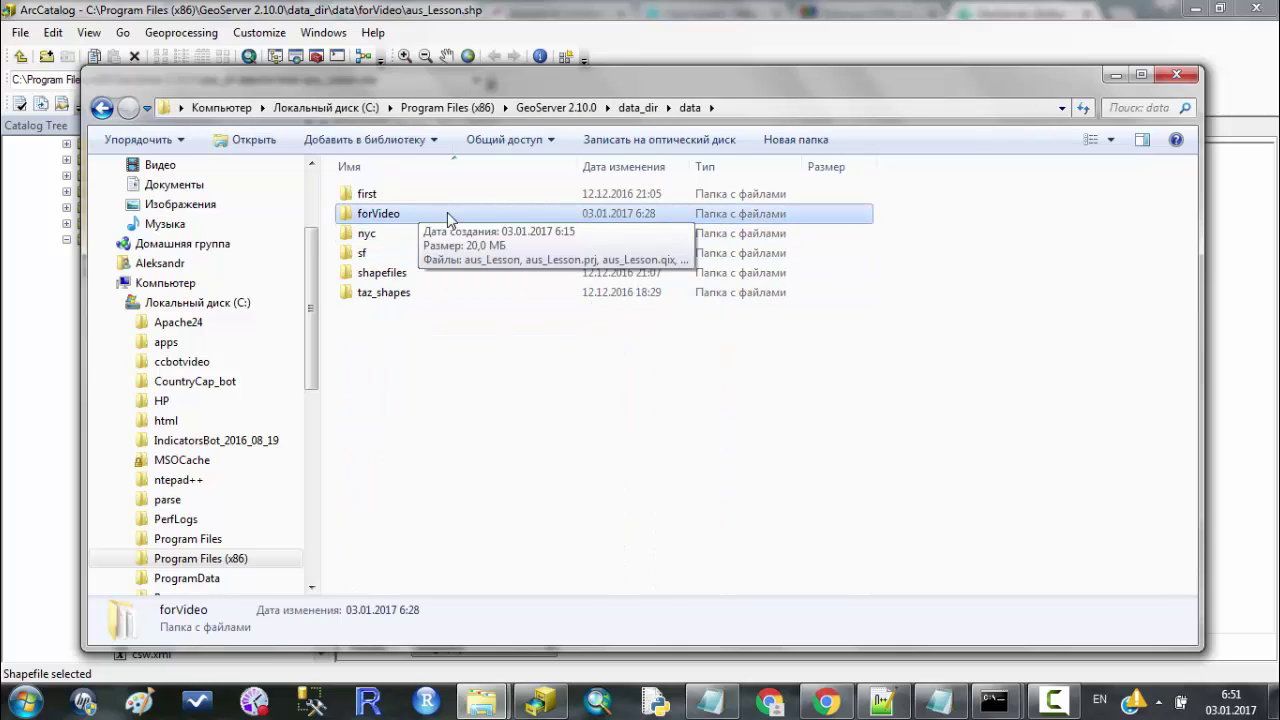
double_click(480, 221)
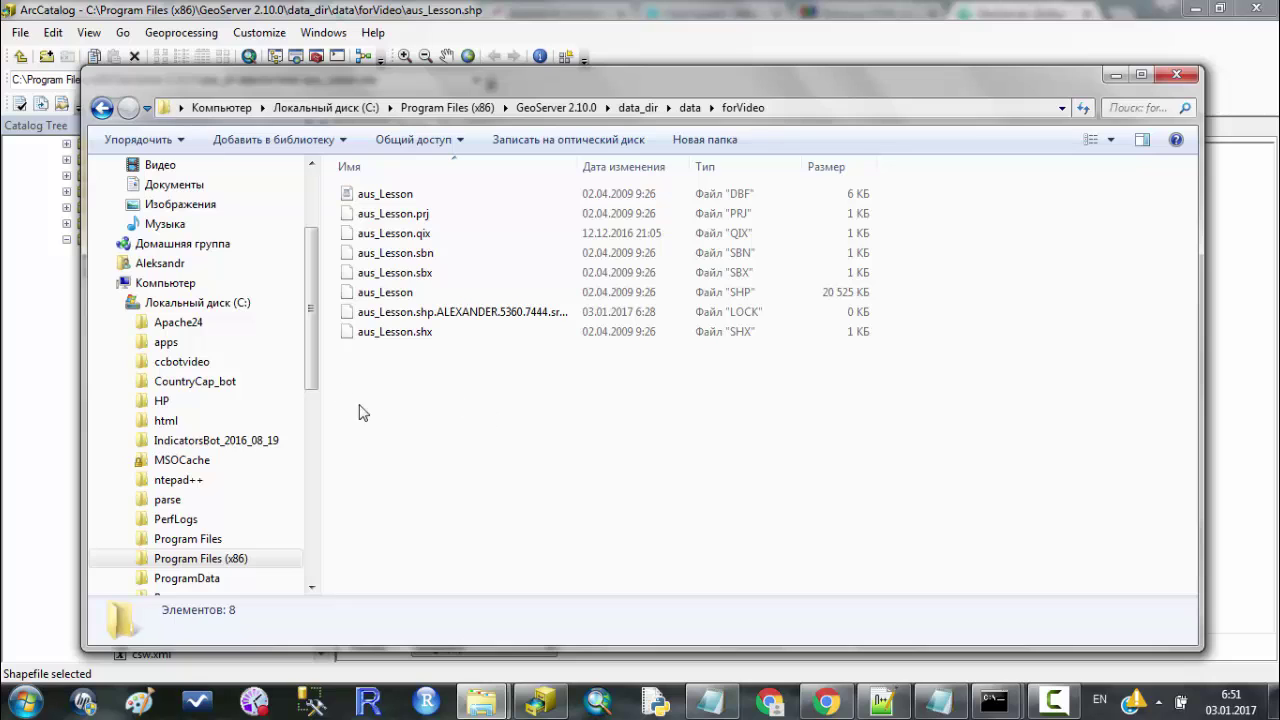
drag(389, 412, 385, 190)
click(506, 391)
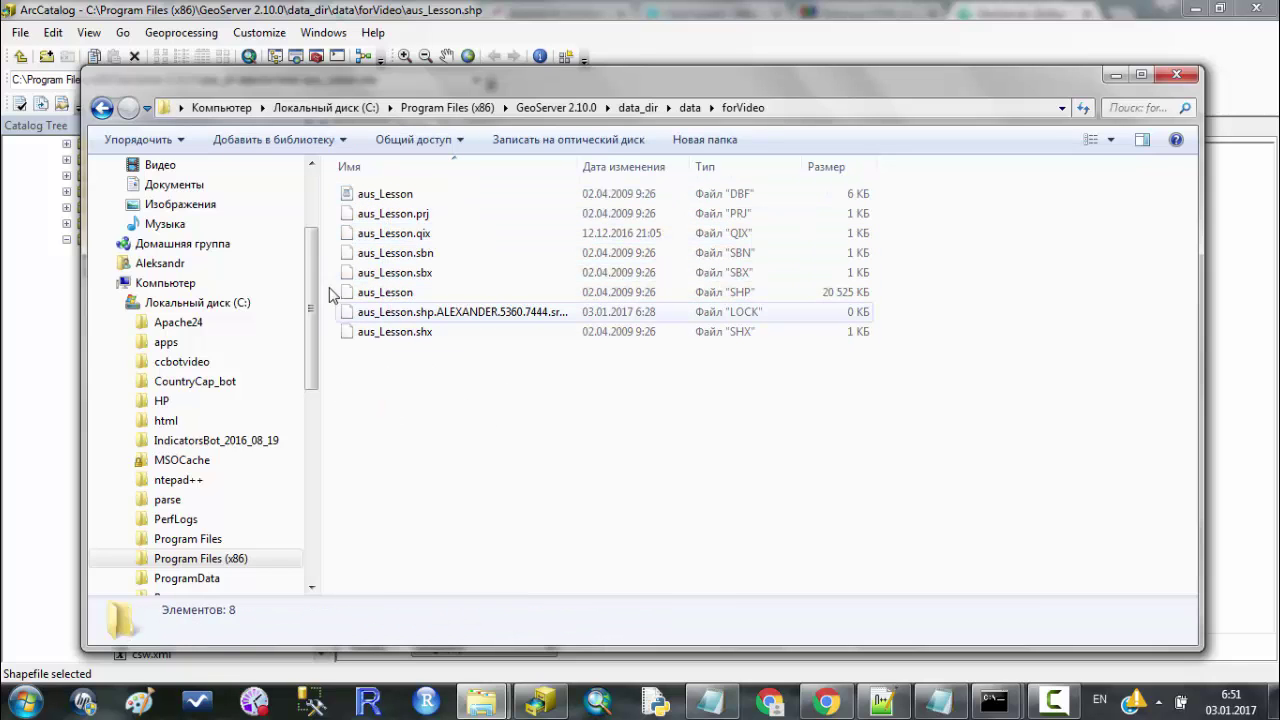
Switch ArcCatalog's aus_Lesson preview to Table to view its attributes.
click(1117, 75)
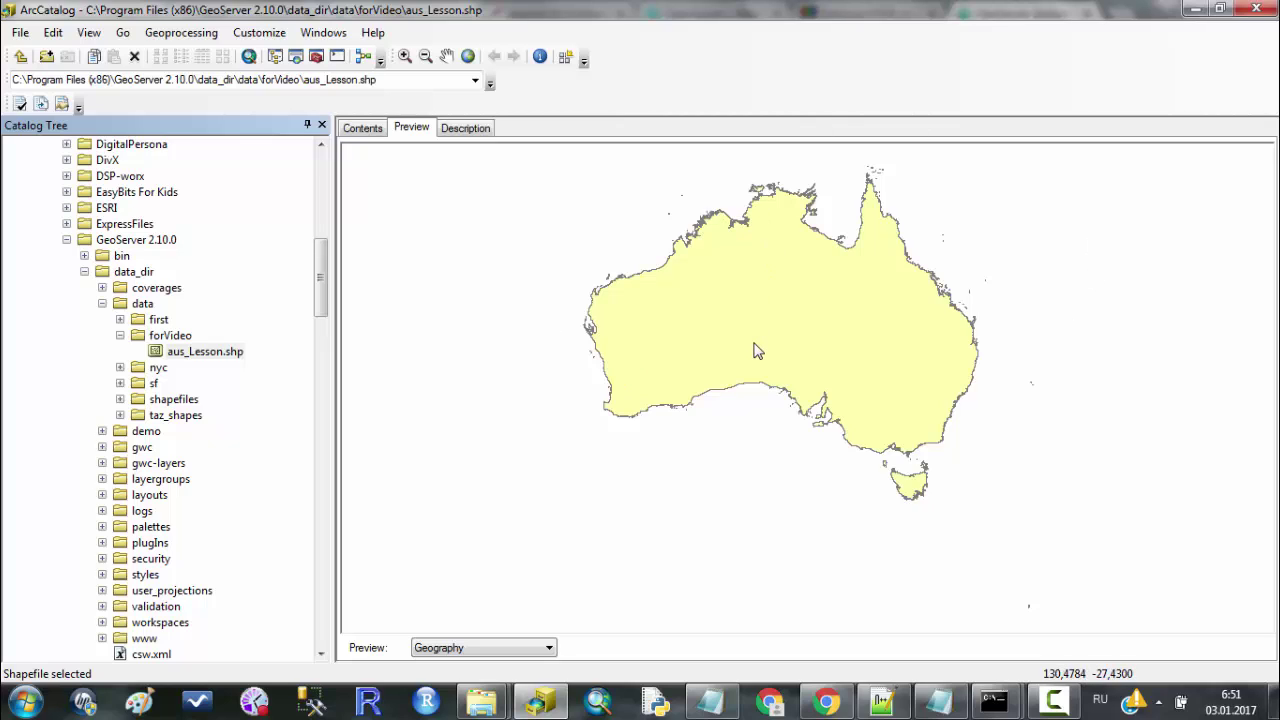
click(477, 648)
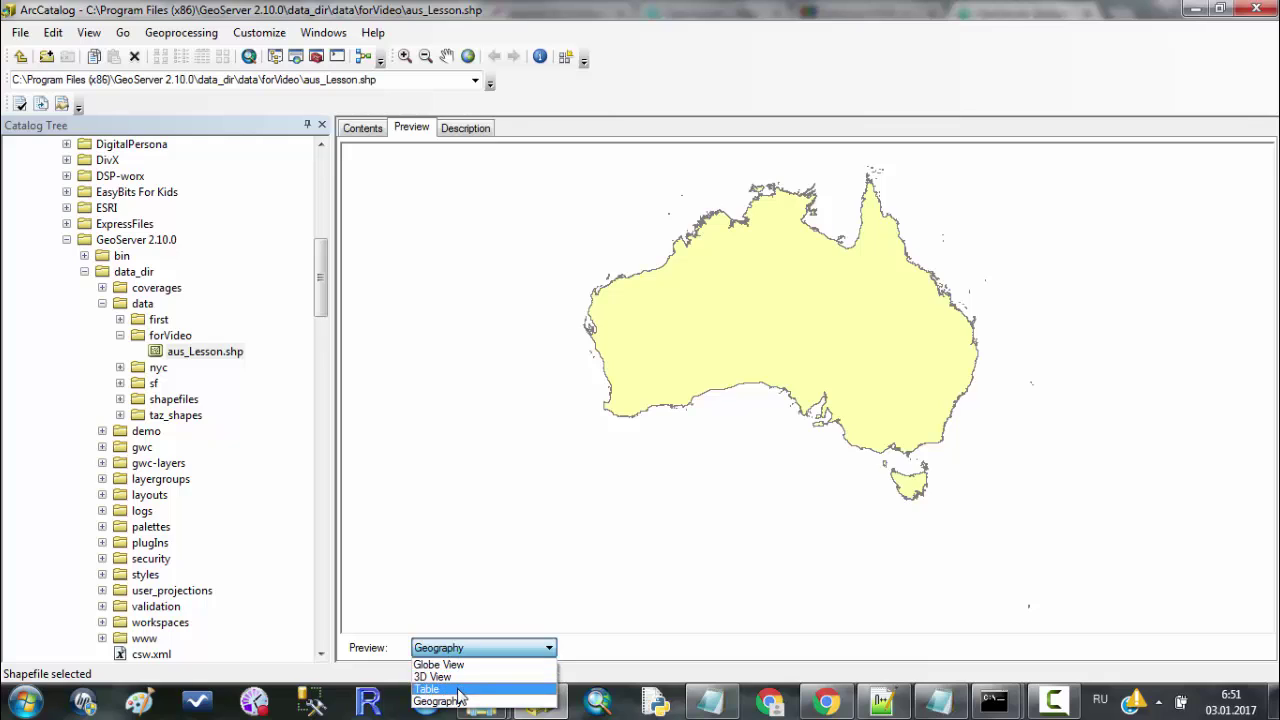
click(505, 643)
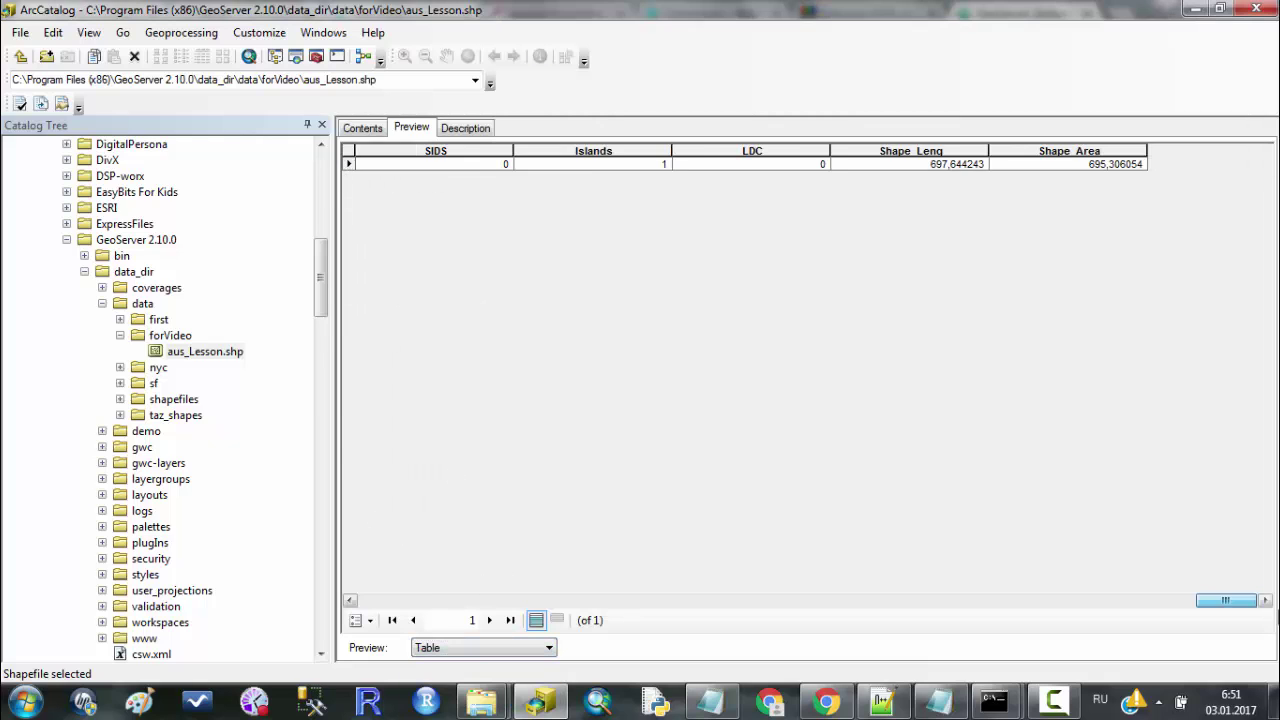
drag(388, 600, 354, 620)
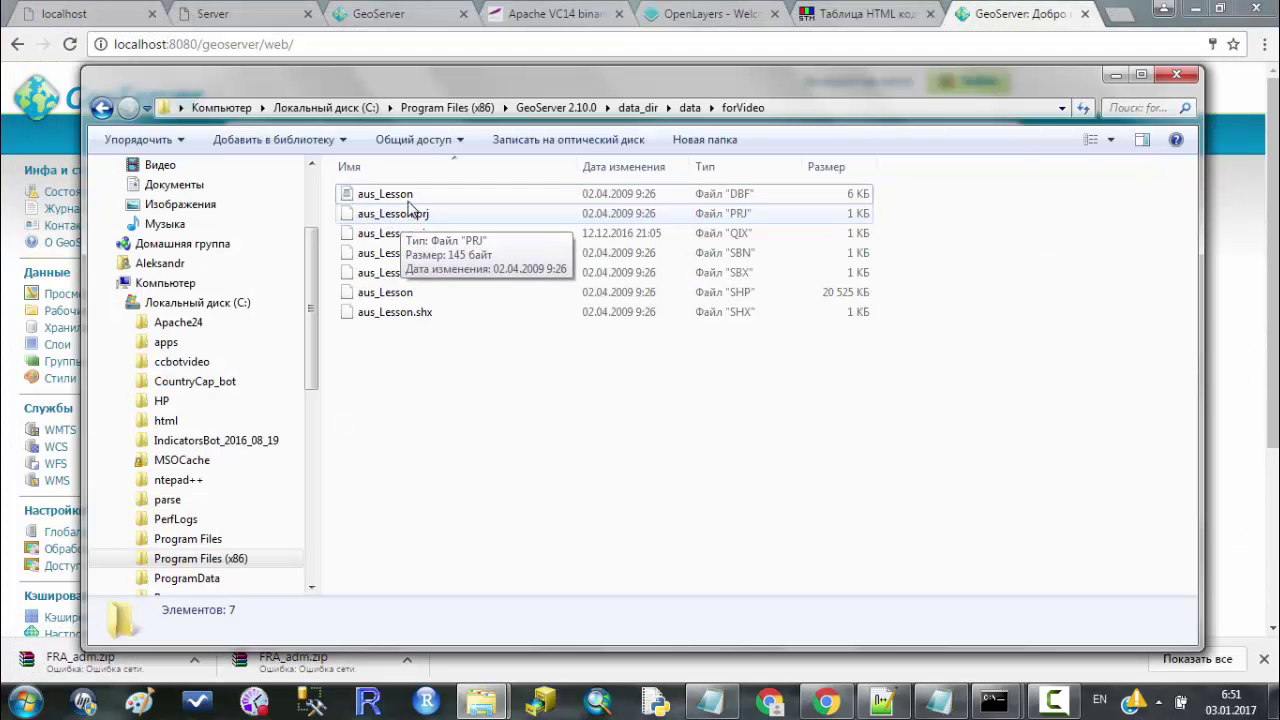
From the Stores page, add a new store and choose Shapefile, reaching the empty form with workspace cite.
click(1115, 74)
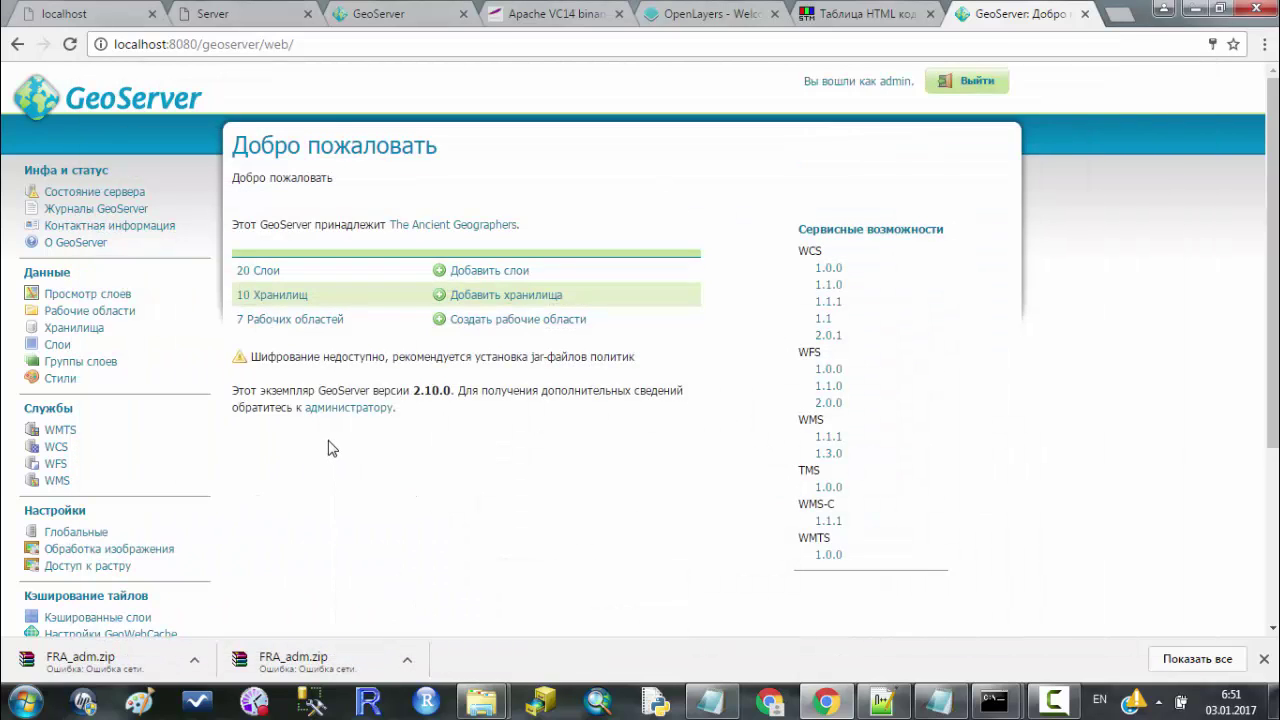
click(112, 346)
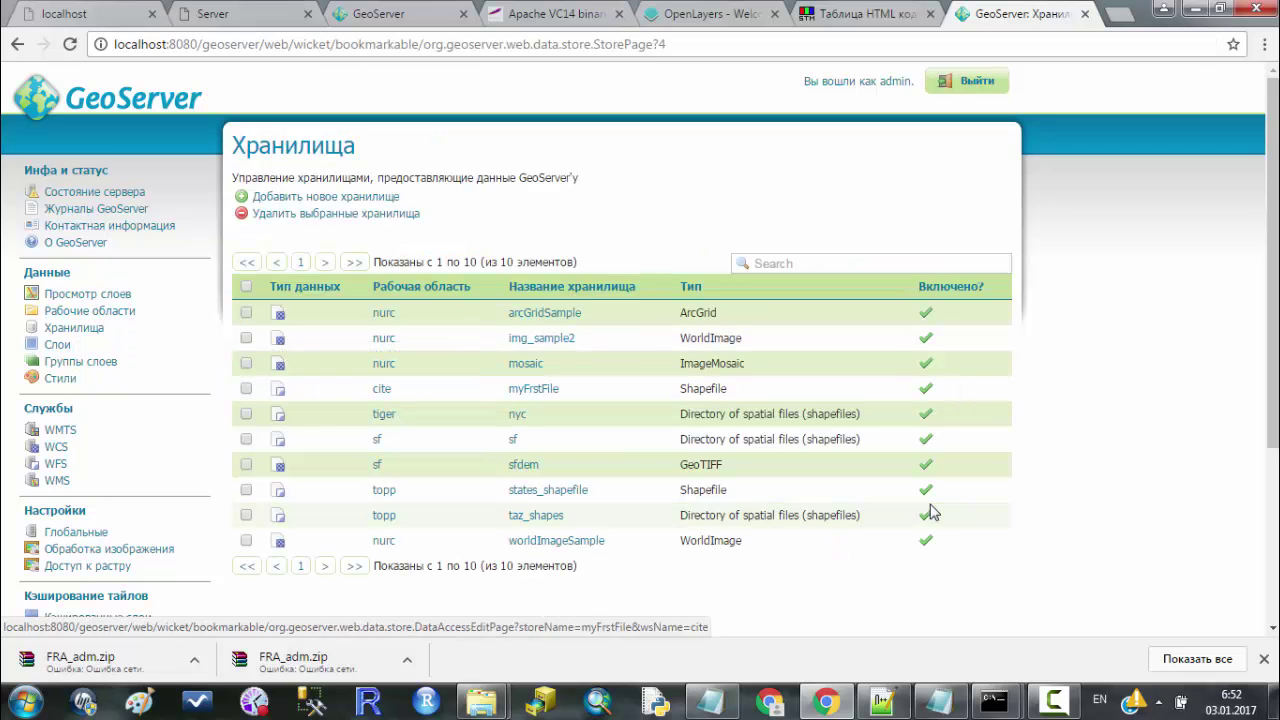
click(328, 196)
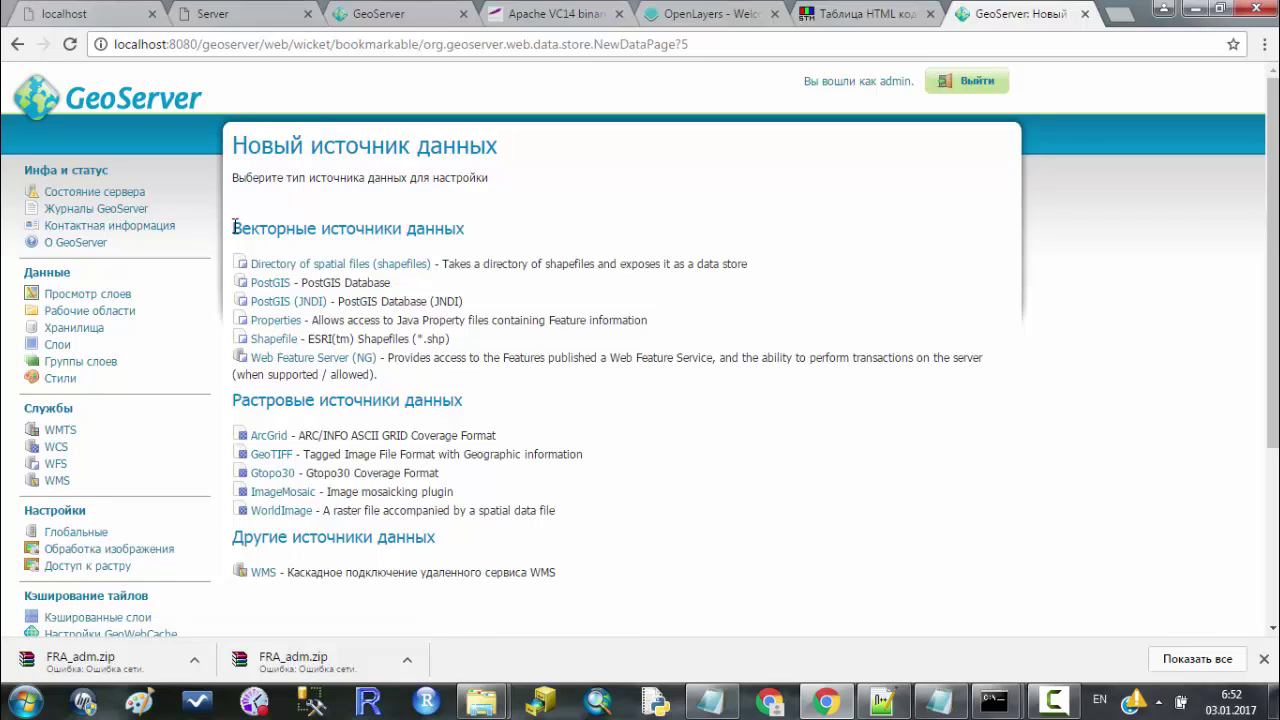
drag(234, 227, 502, 231)
click(530, 240)
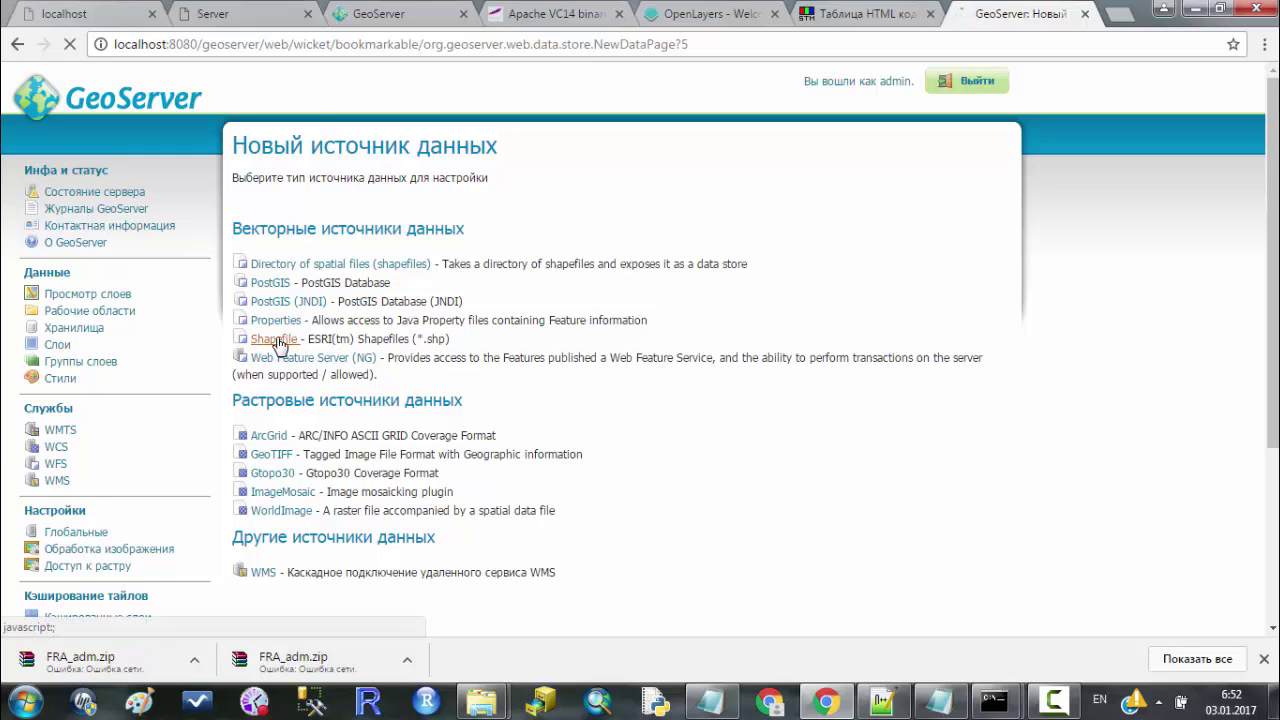
click(275, 342)
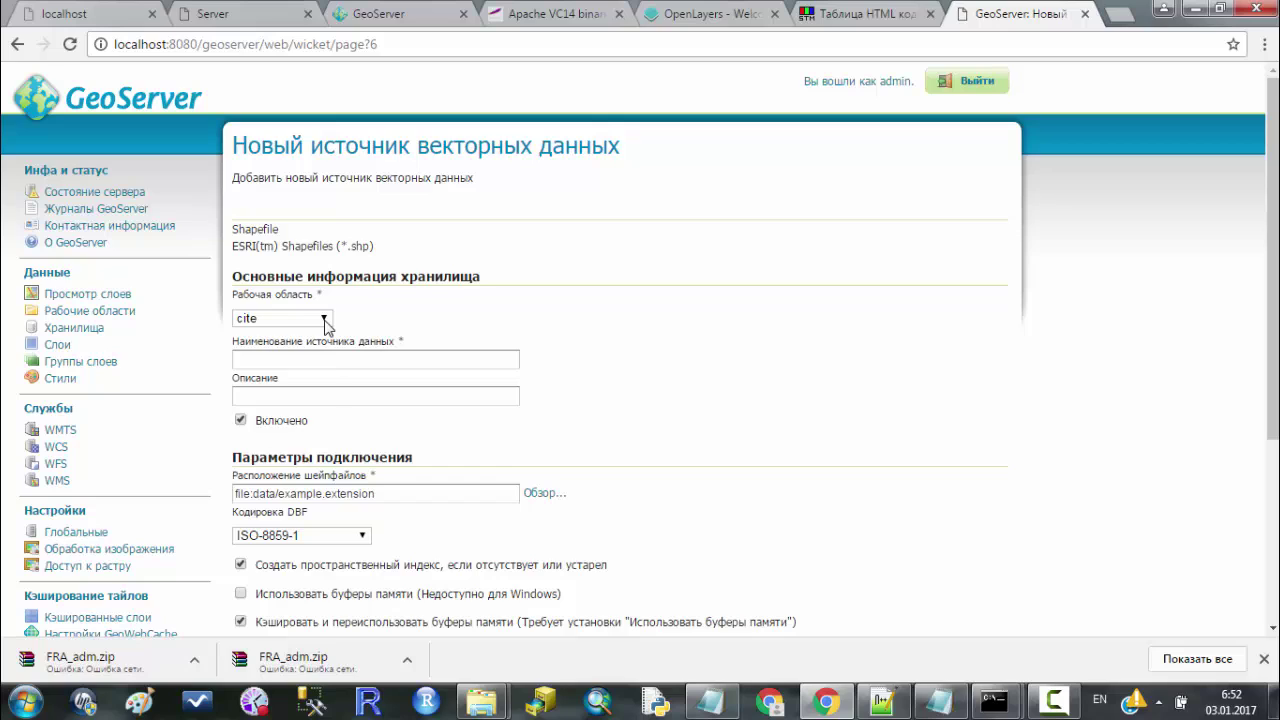
Keep workspace cite and point the store at data/forVideo/aus_Lesson.shp.
click(323, 319)
click(324, 319)
click(346, 359)
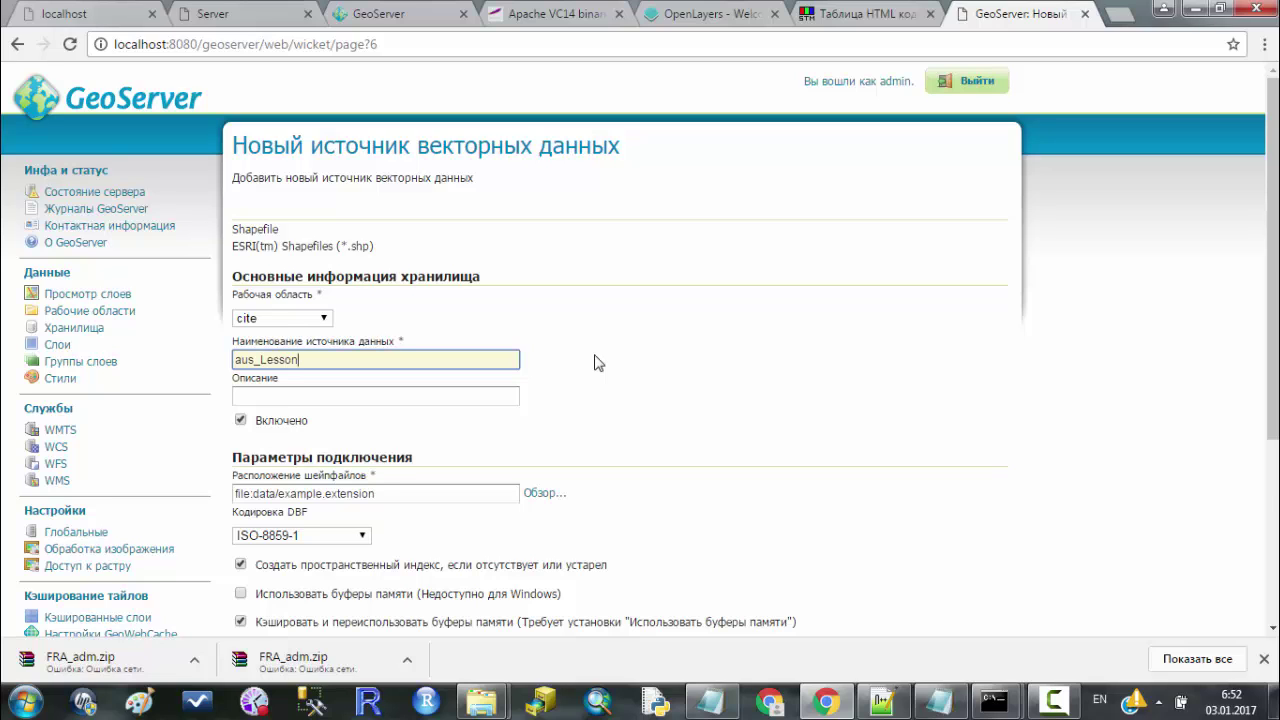
scroll(612, 352, down, 1)
click(570, 403)
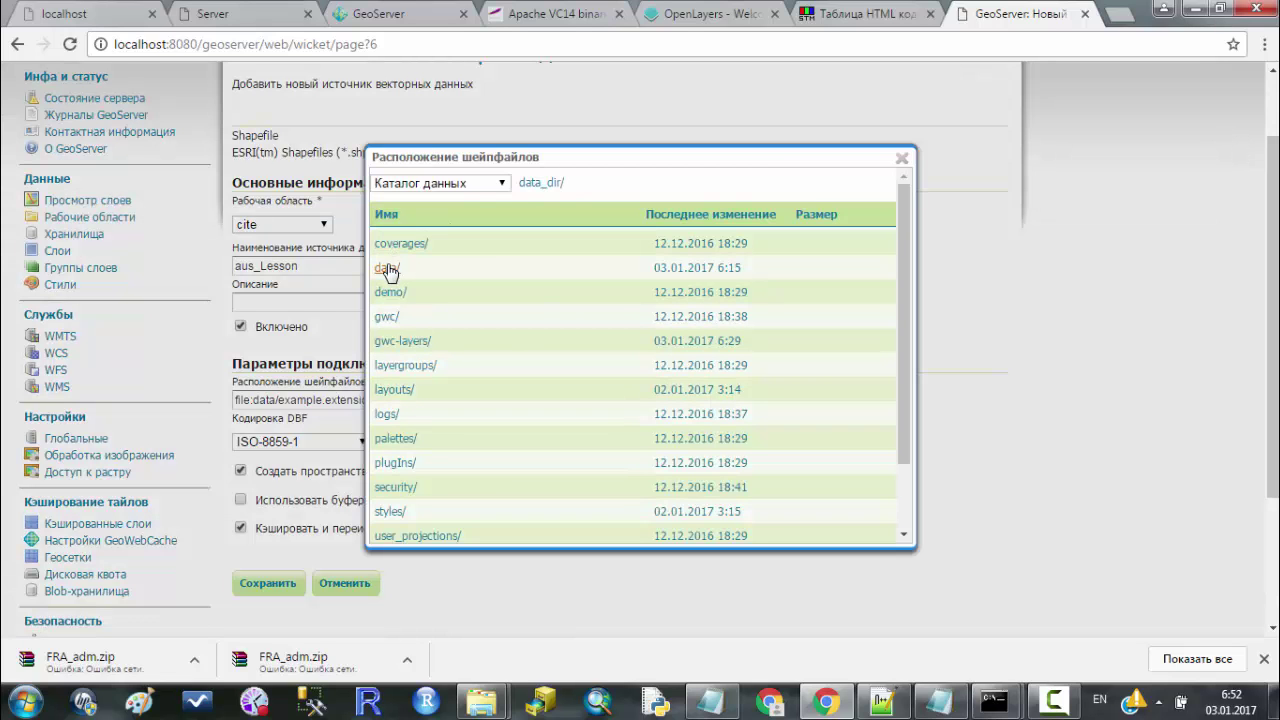
click(392, 268)
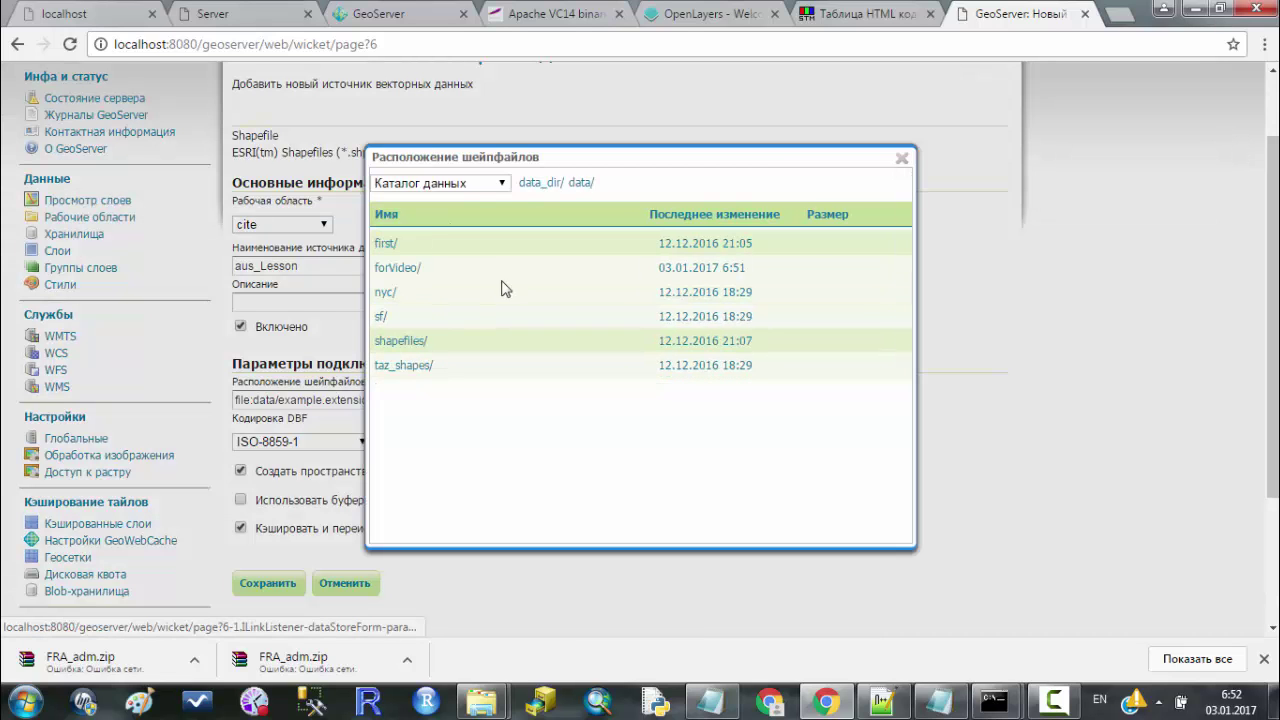
click(396, 268)
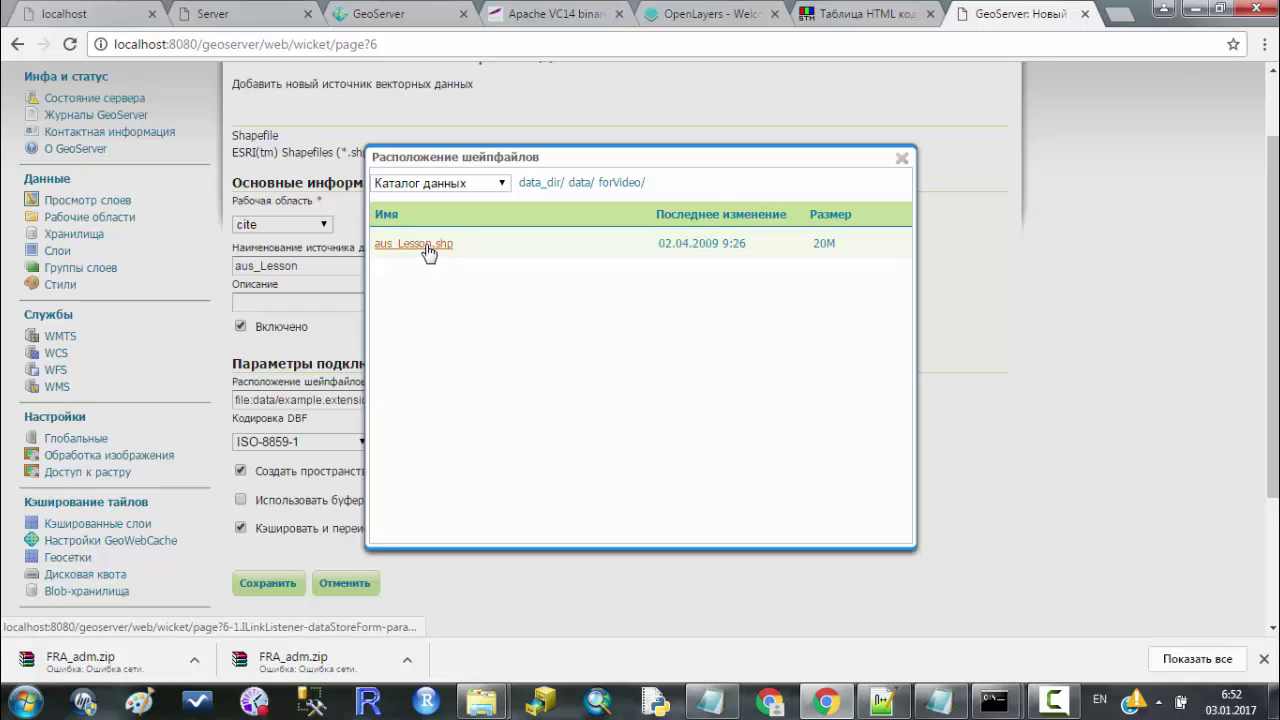
click(427, 247)
Set the store's DBF character encoding to UTF-8.
click(363, 443)
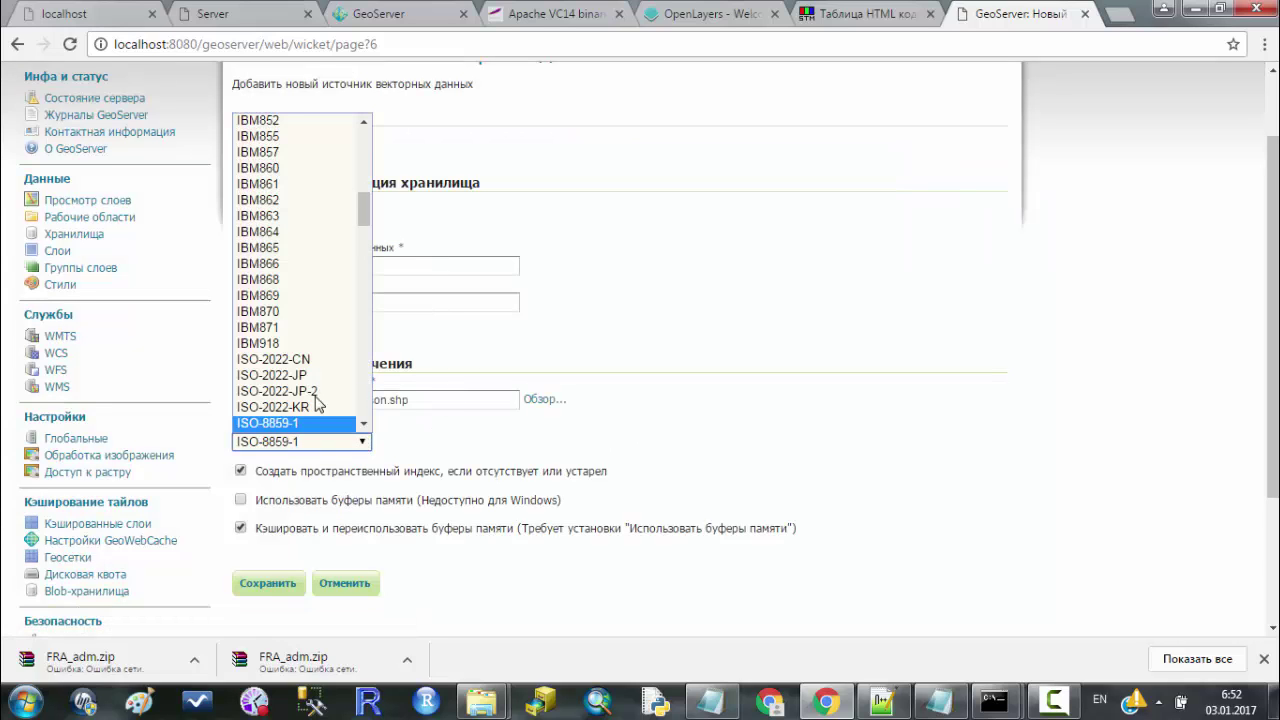
scroll(325, 323, down, 20)
scroll(312, 313, down, 2)
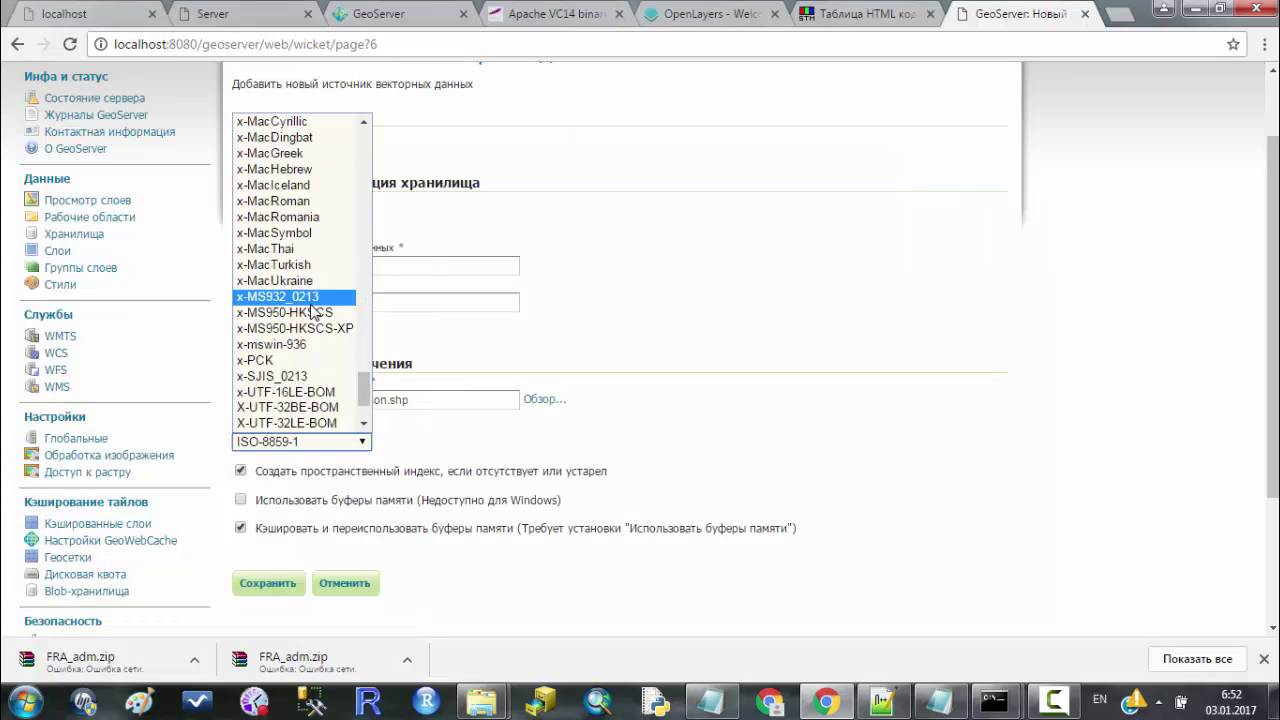
scroll(312, 313, up, 20)
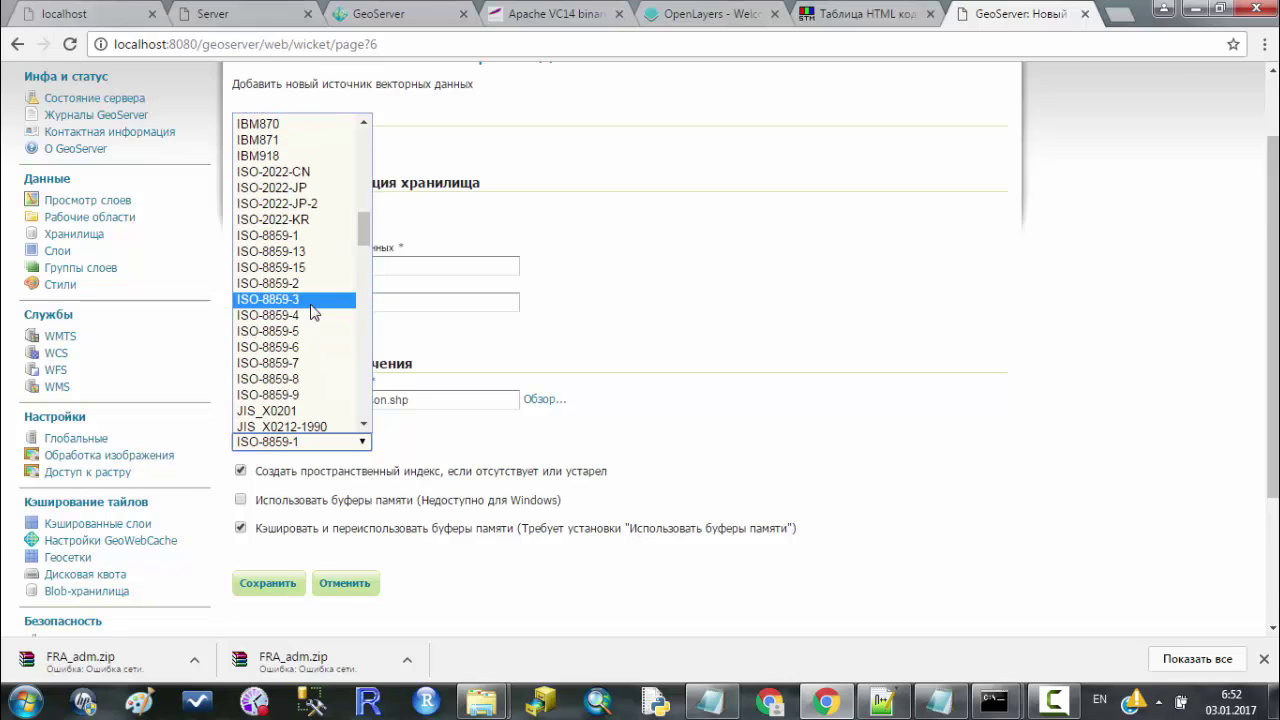
scroll(970, 374, up, 2)
scroll(966, 360, down, 3)
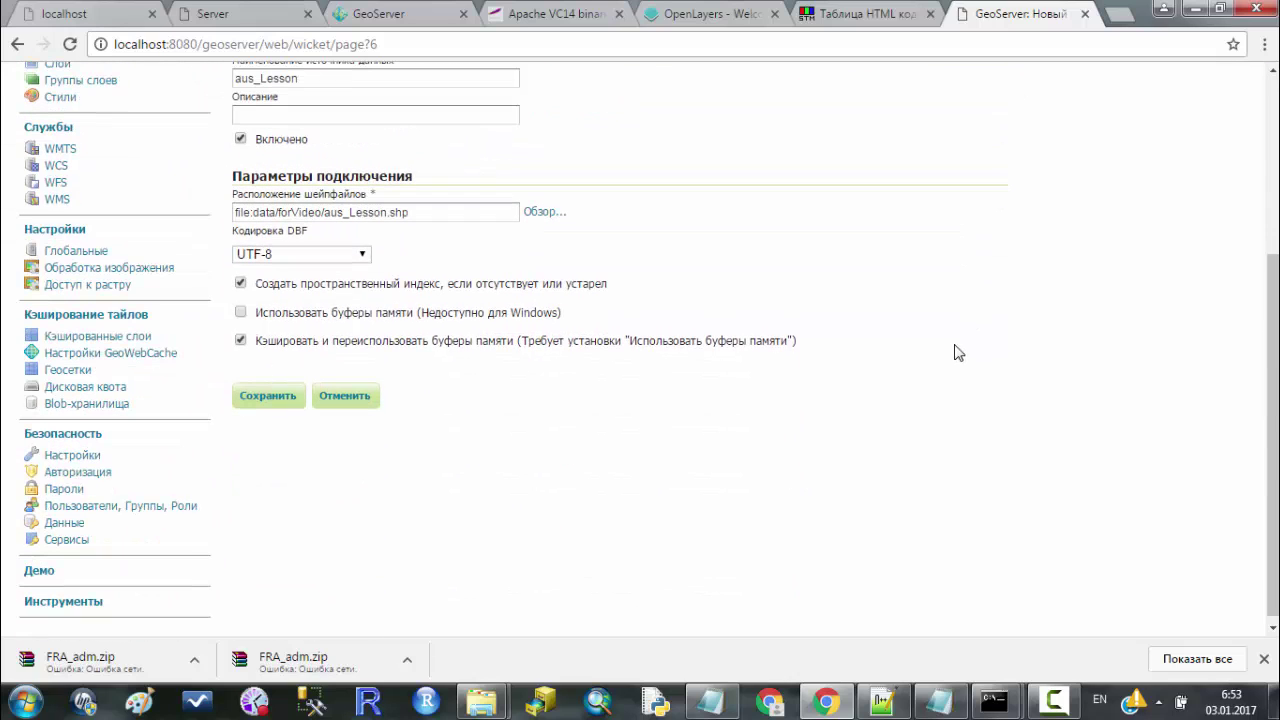
Save the aus_Lesson store and publish its aus_Lesson layer.
click(252, 395)
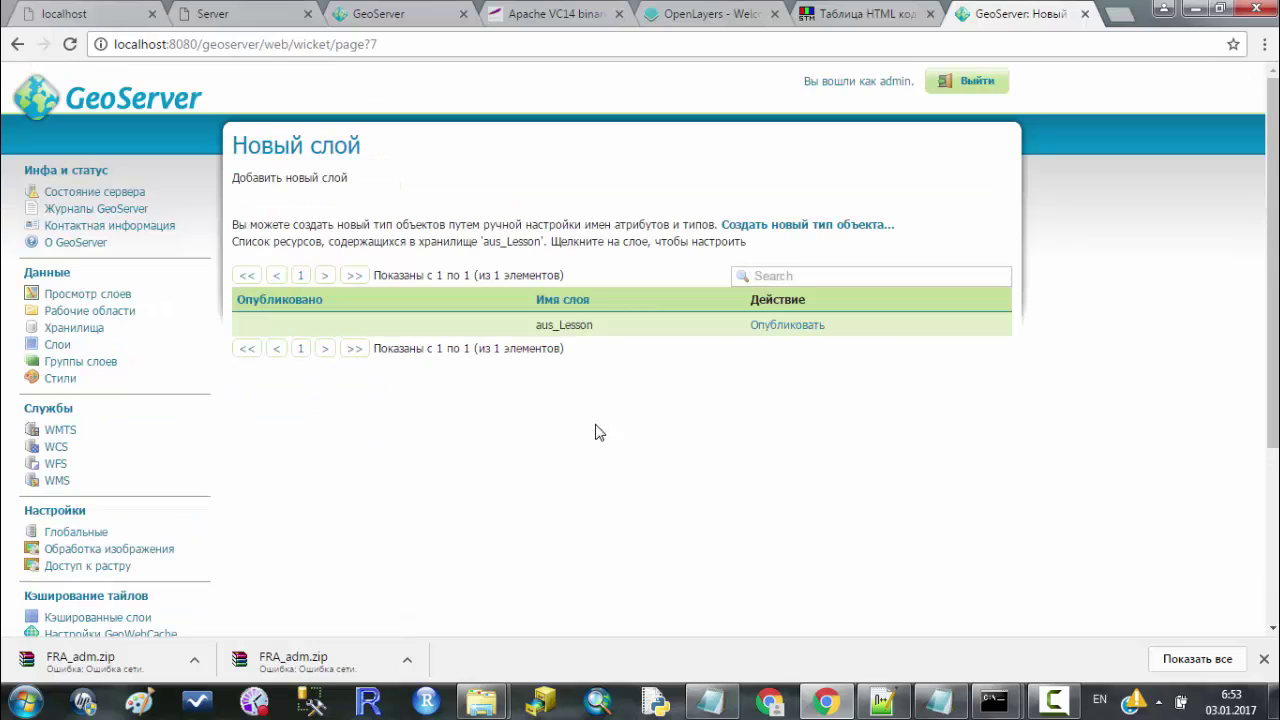
click(787, 326)
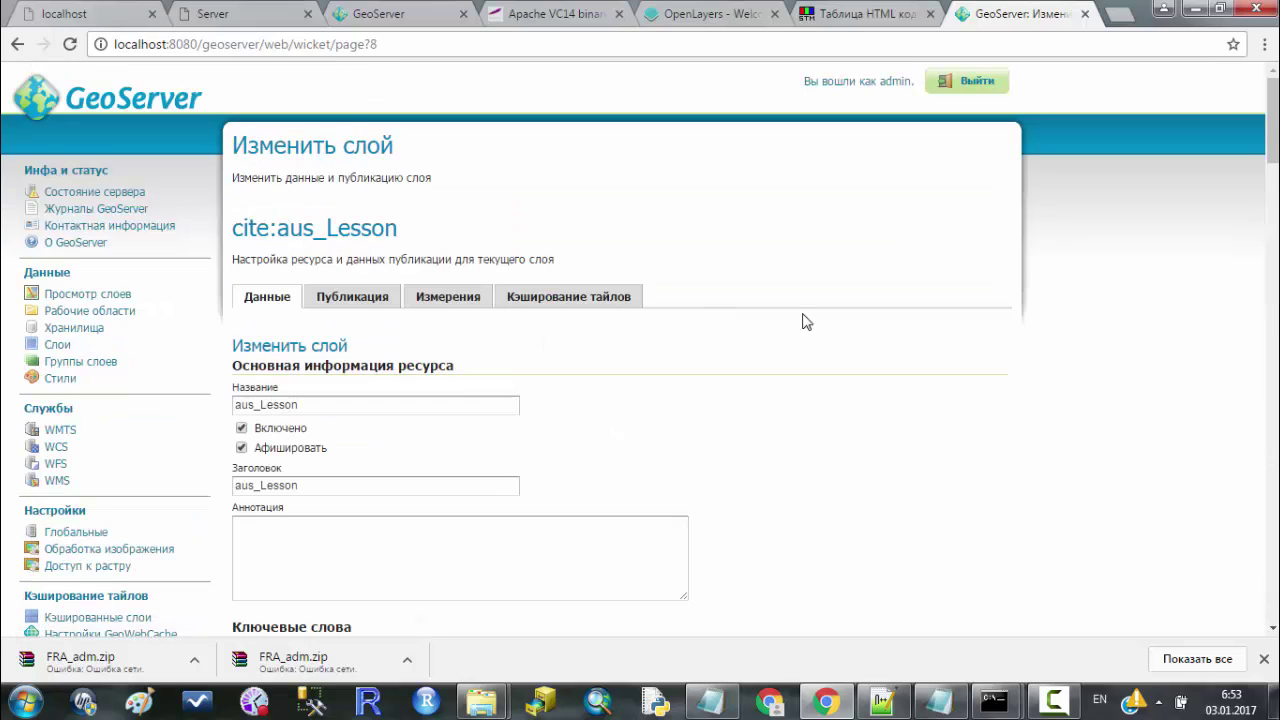
scroll(951, 348, down, 2)
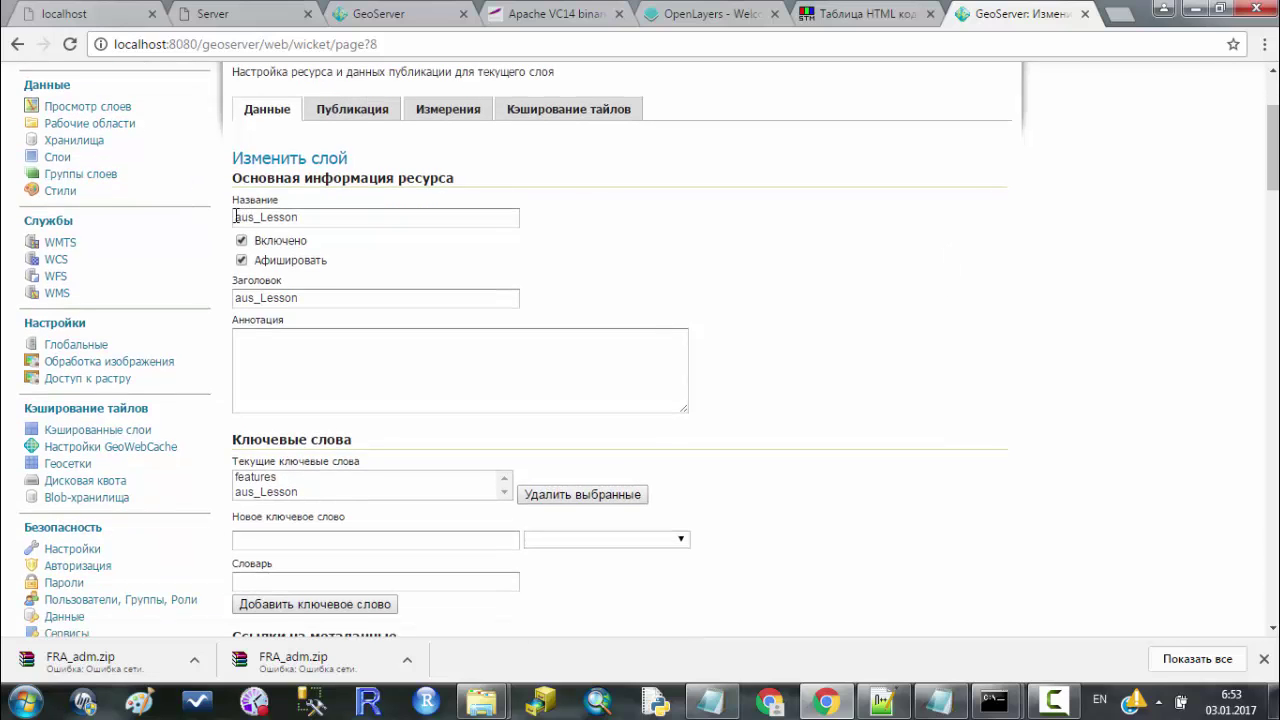
drag(236, 217, 366, 217)
click(750, 266)
scroll(420, 243, down, 2)
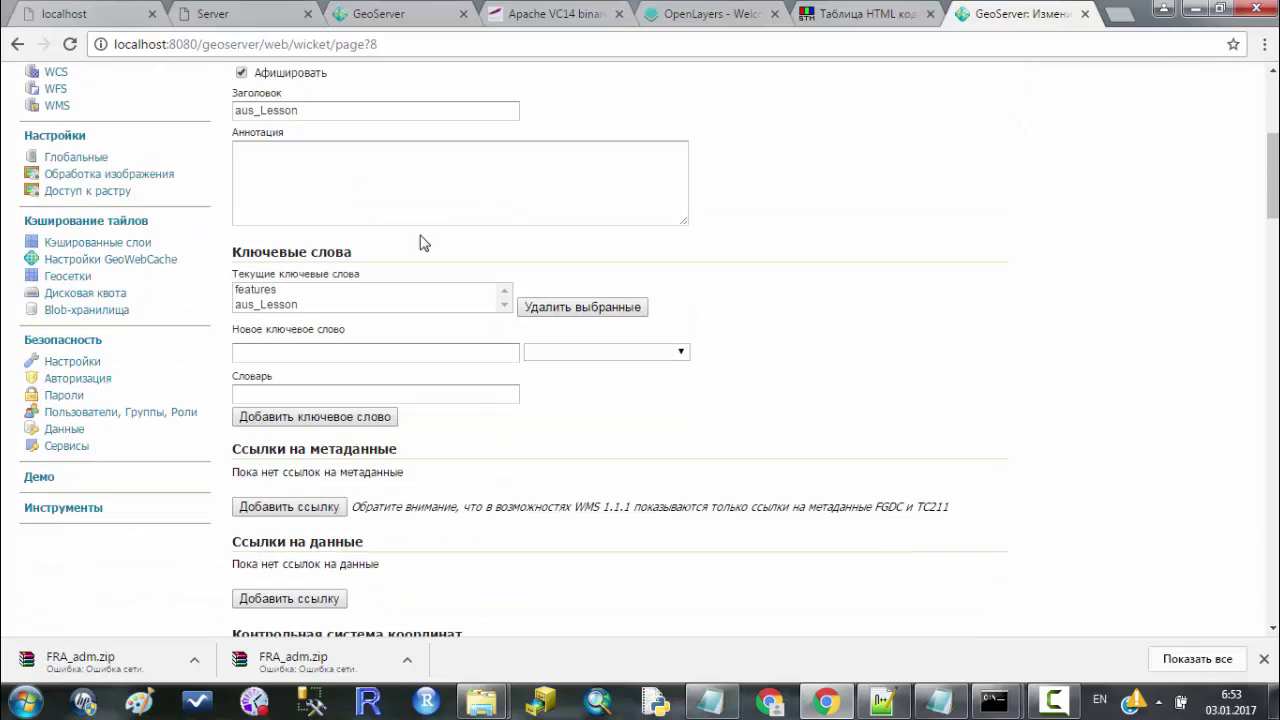
Search for 4326 and declare EPSG:4326 WGS 84 as the aus_Lesson layer's SRS.
click(351, 184)
scroll(1016, 248, down, 1)
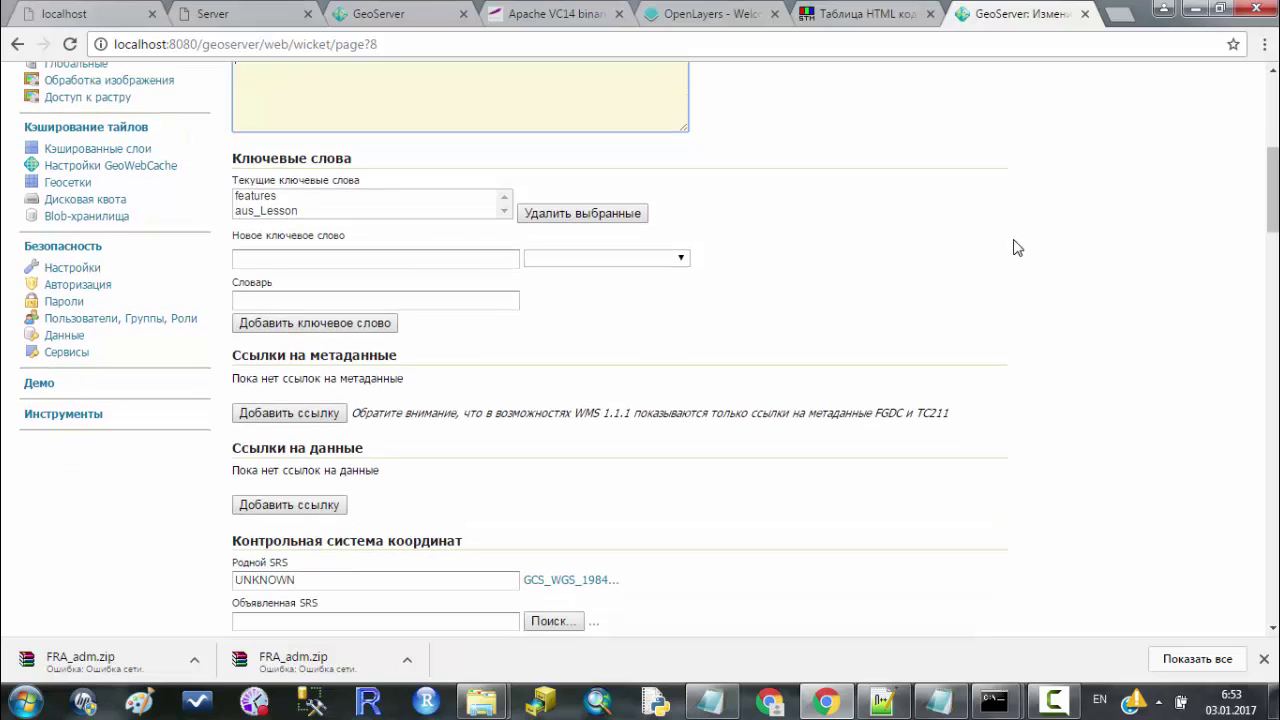
scroll(1046, 211, down, 2)
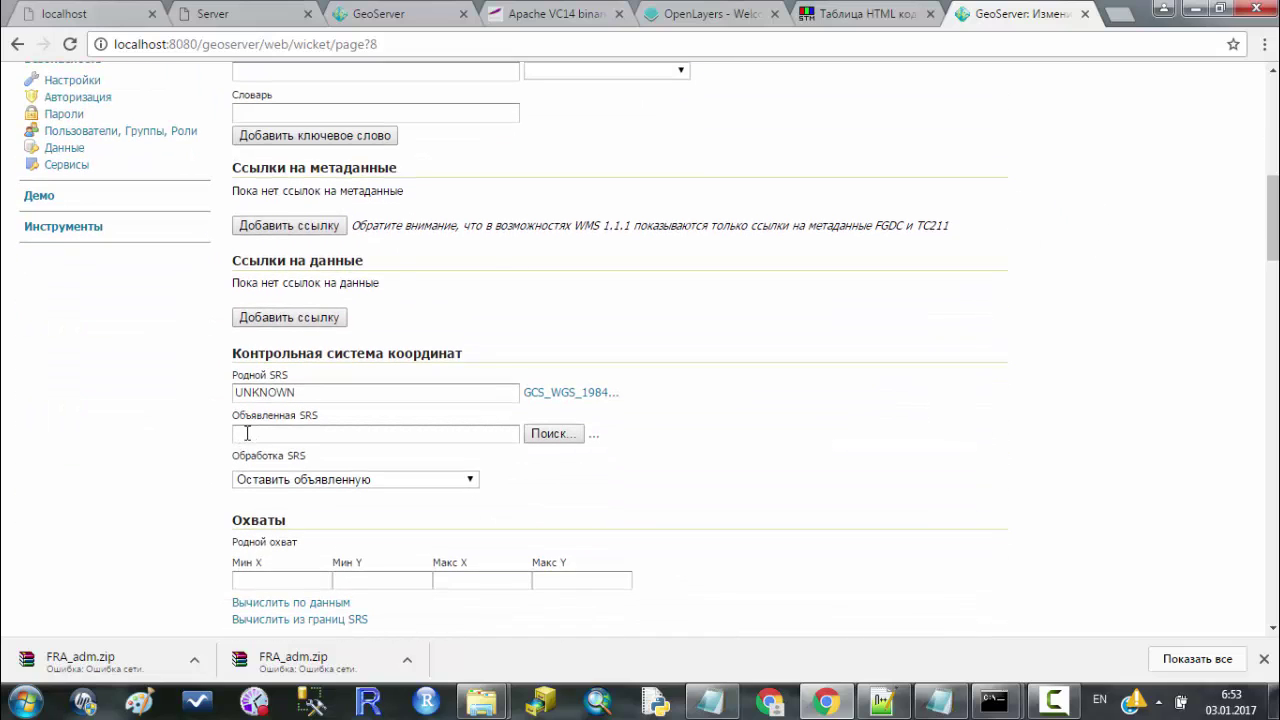
click(548, 434)
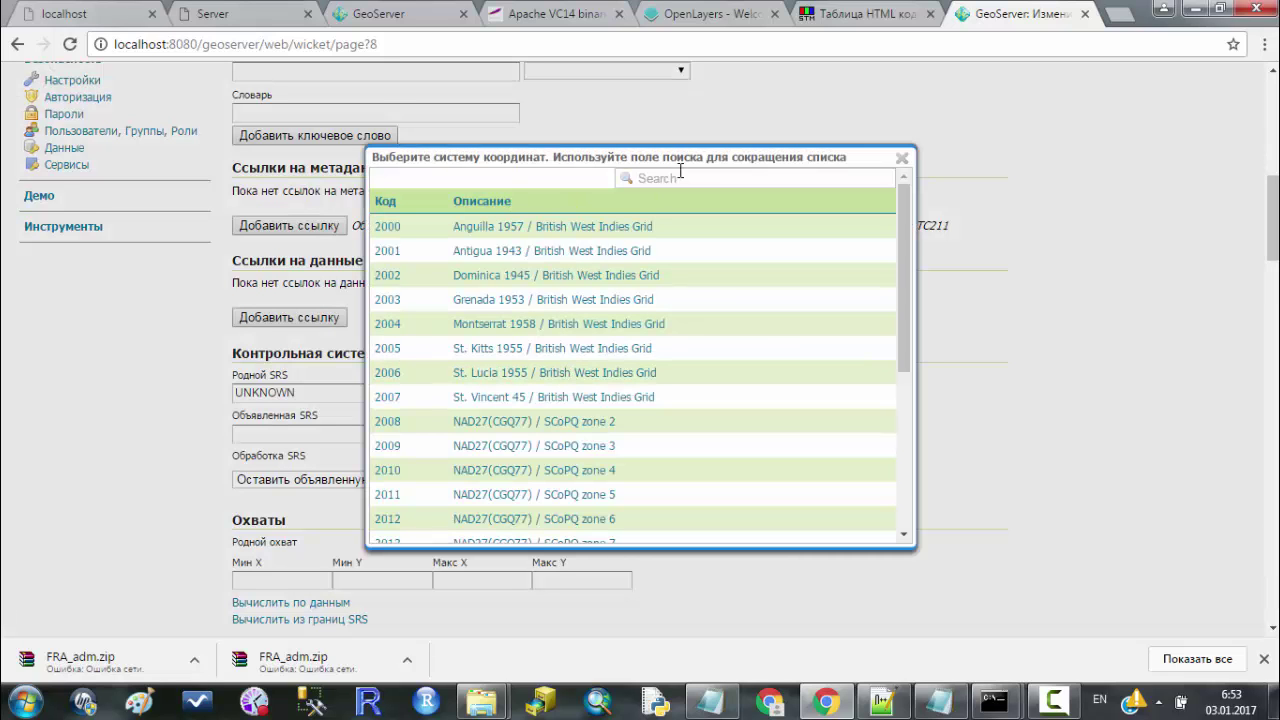
click(672, 177)
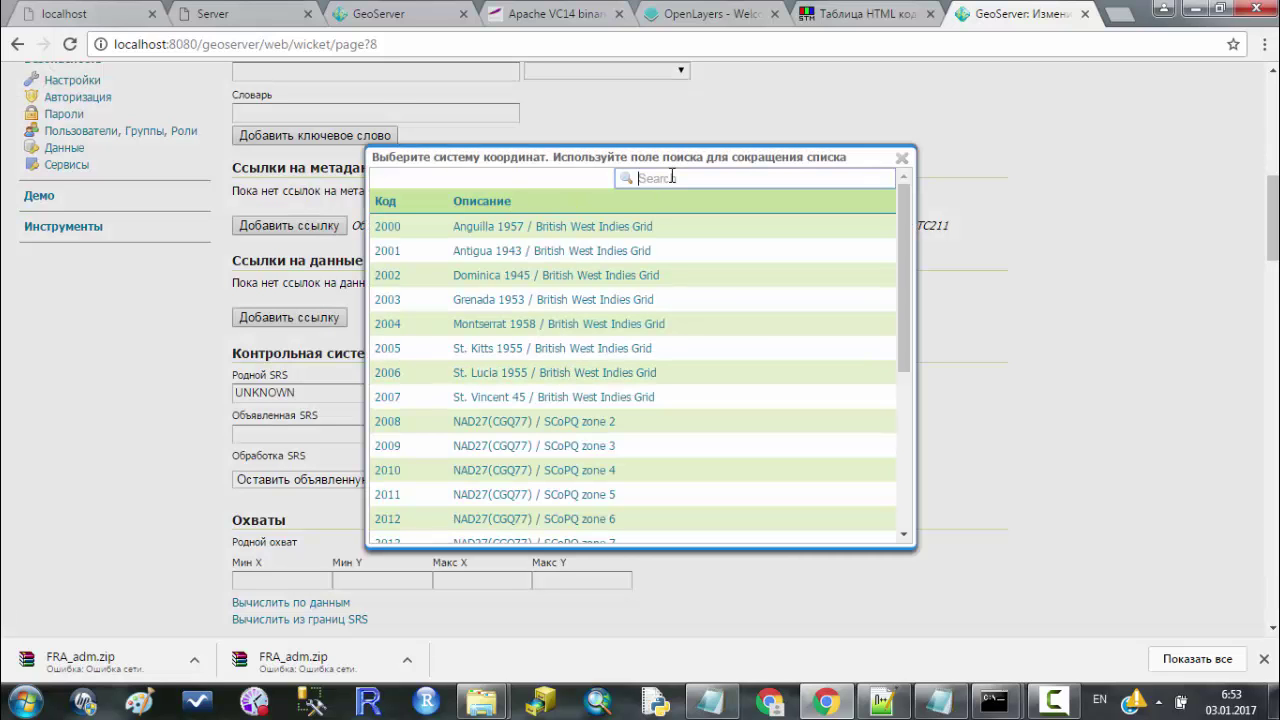
text(4326)
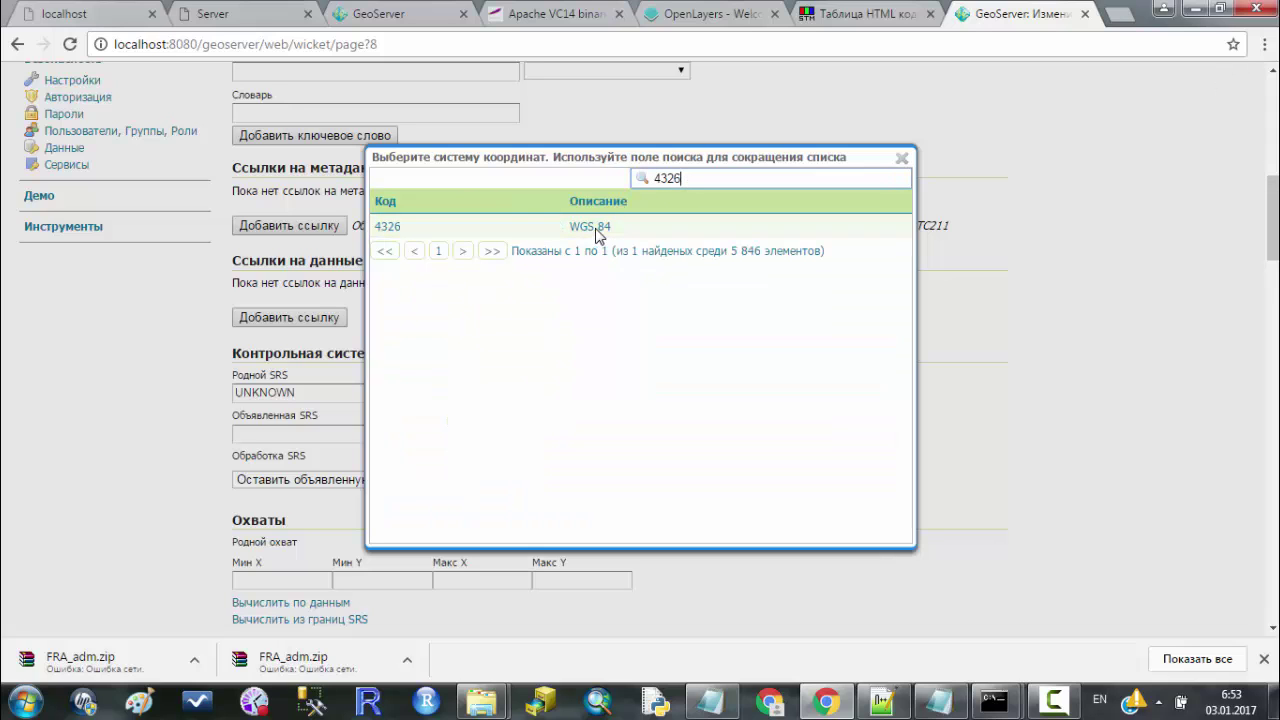
click(388, 231)
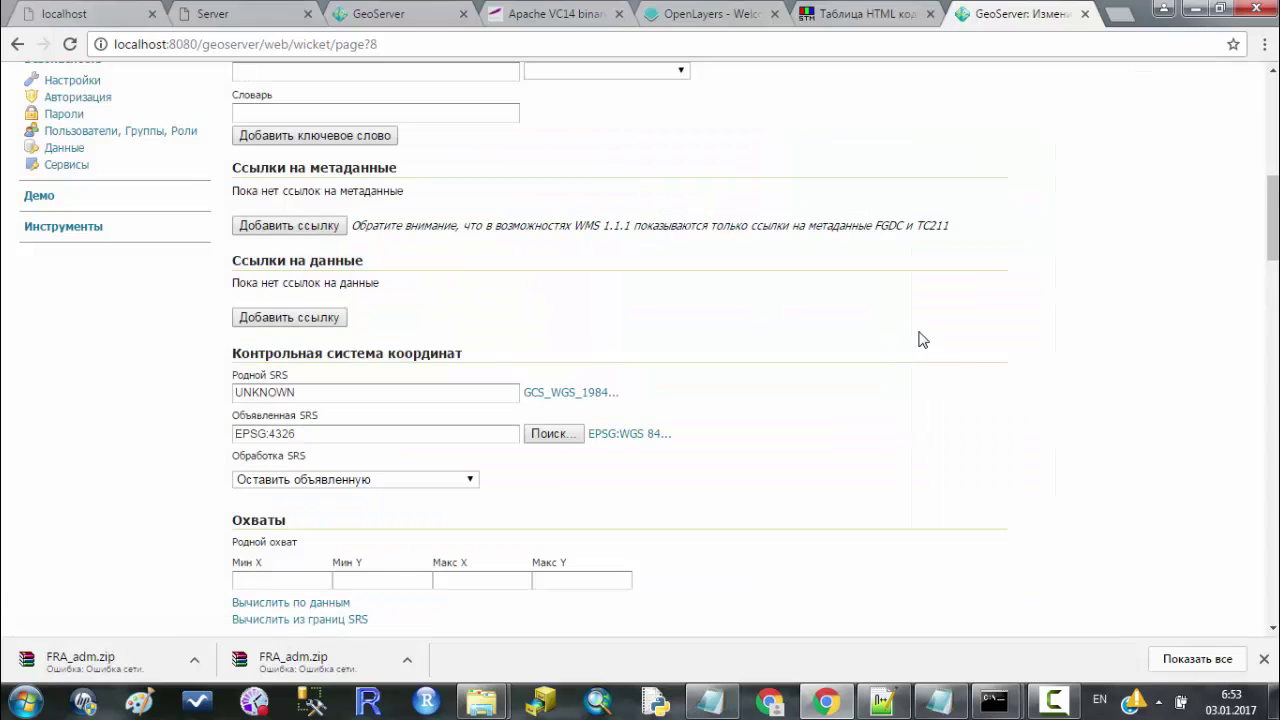
Compute aus_Lesson's native and lat/lon bounding boxes from the data and save the layer.
scroll(920, 337, down, 2)
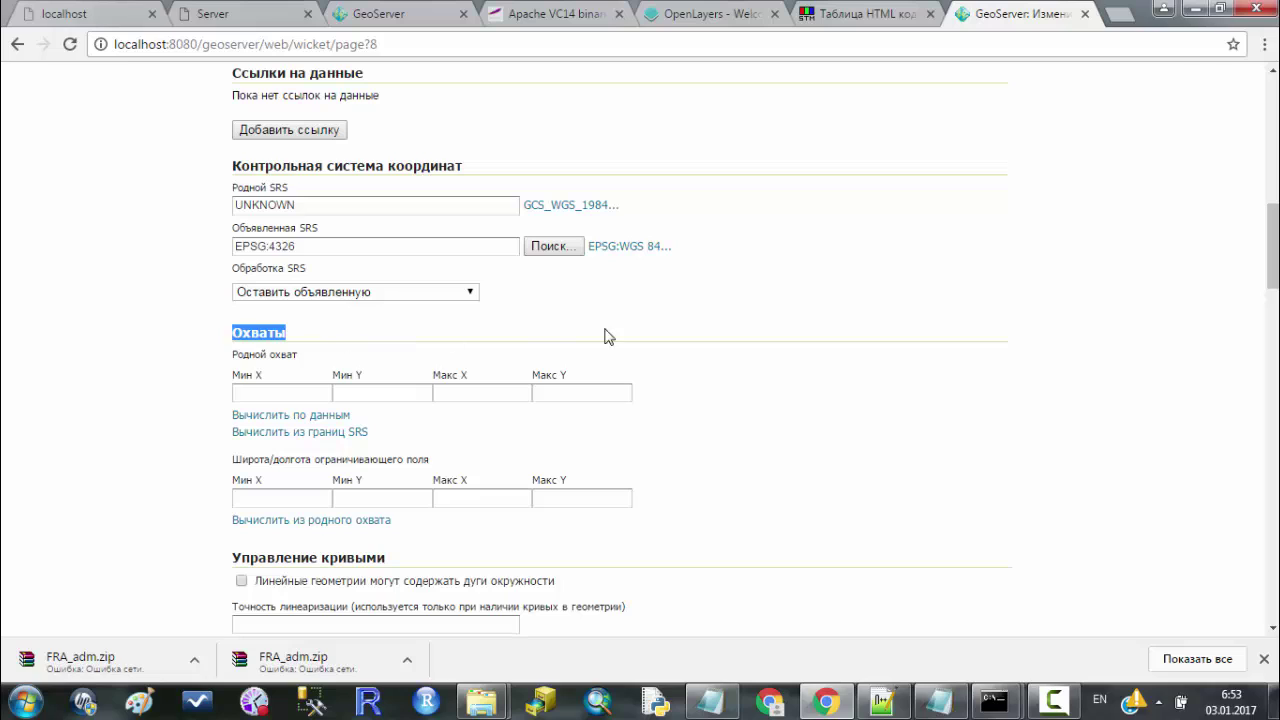
click(868, 312)
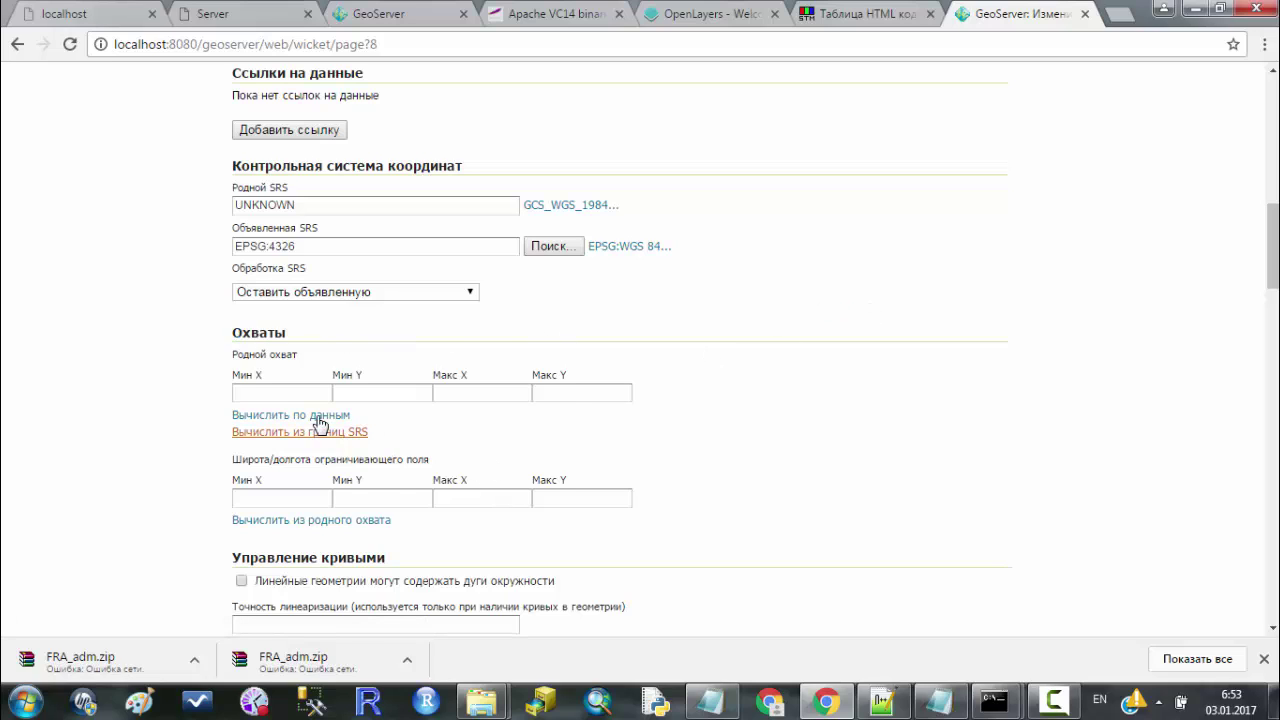
click(306, 525)
scroll(866, 434, down, 1)
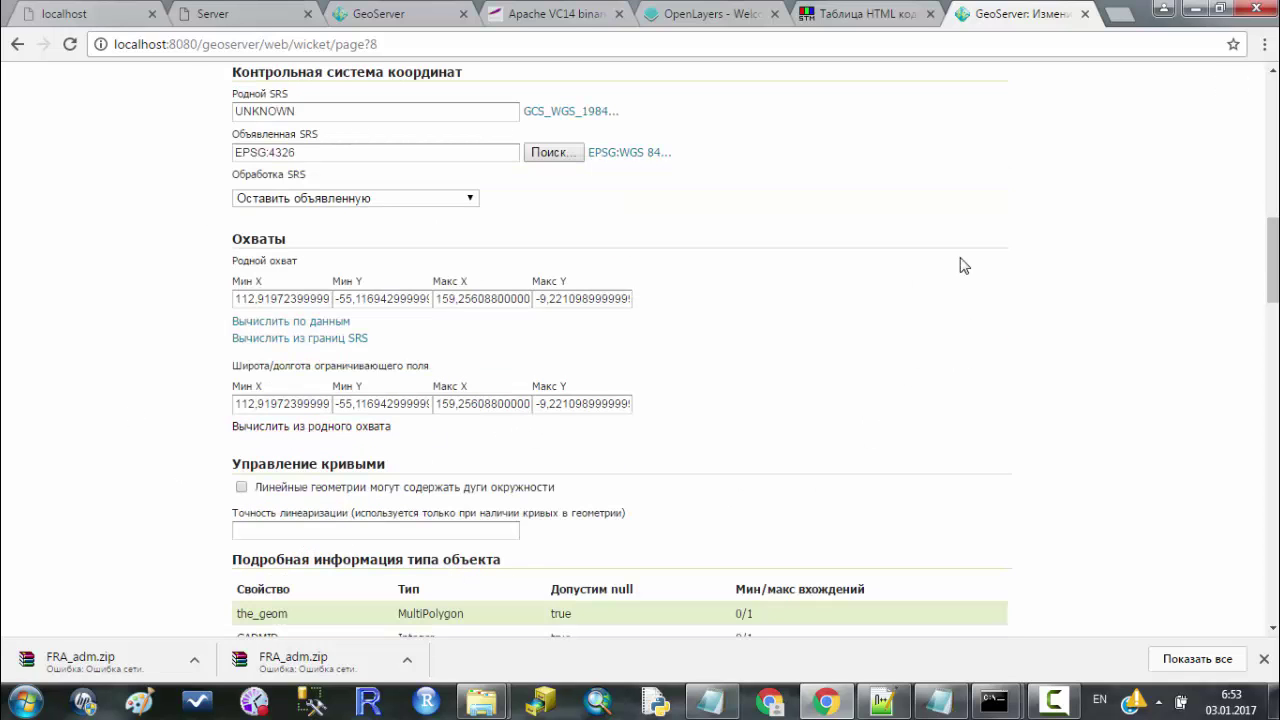
scroll(1025, 250, down, 4)
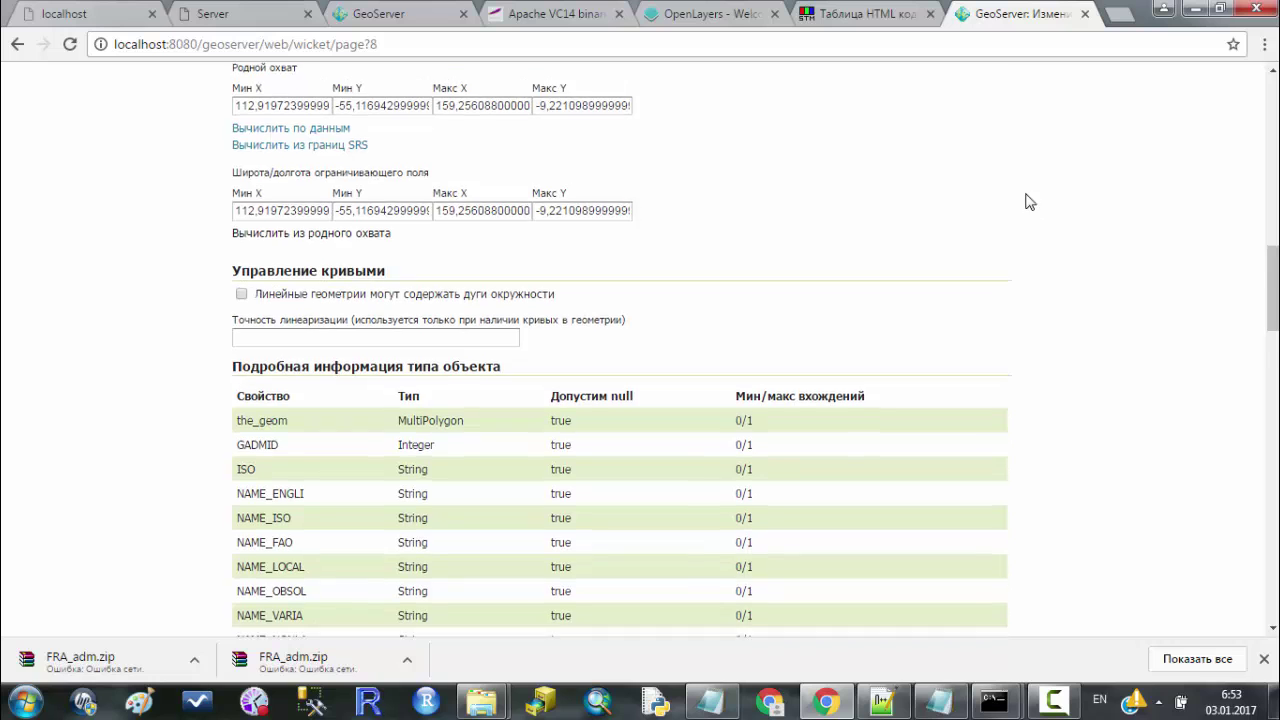
scroll(600, 300, down, 8)
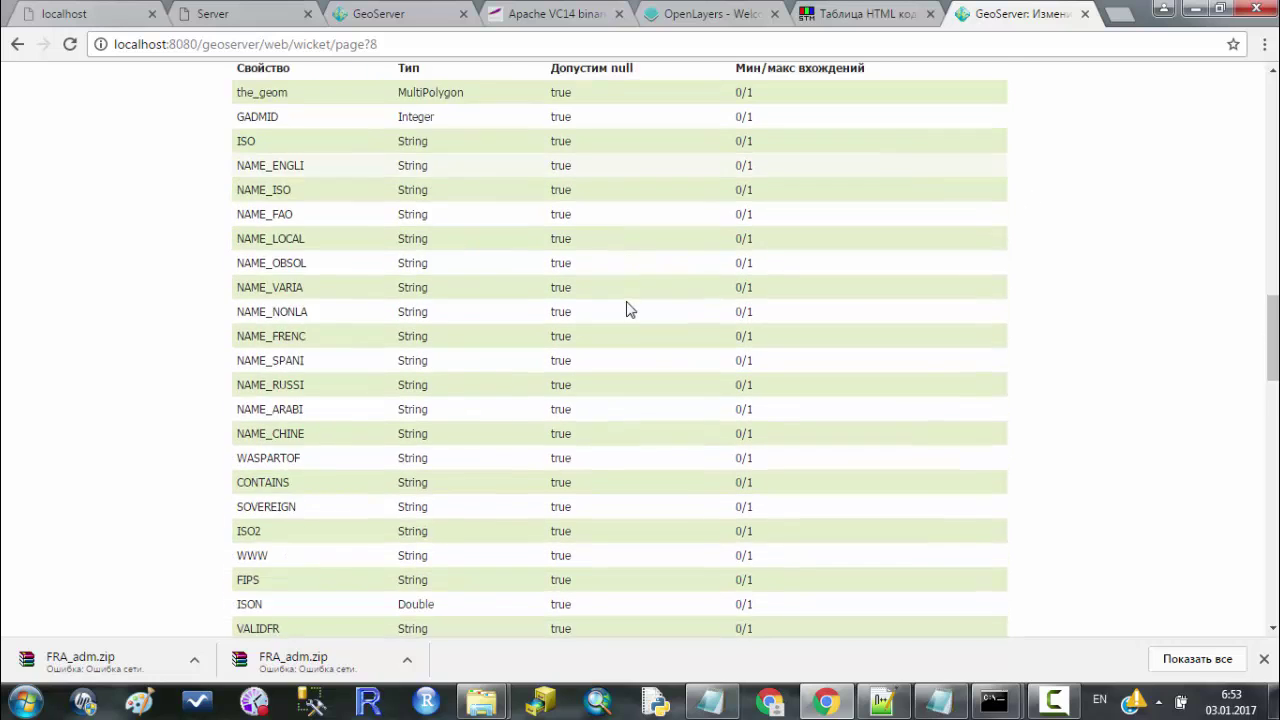
scroll(585, 277, down, 5)
scroll(580, 277, up, 10)
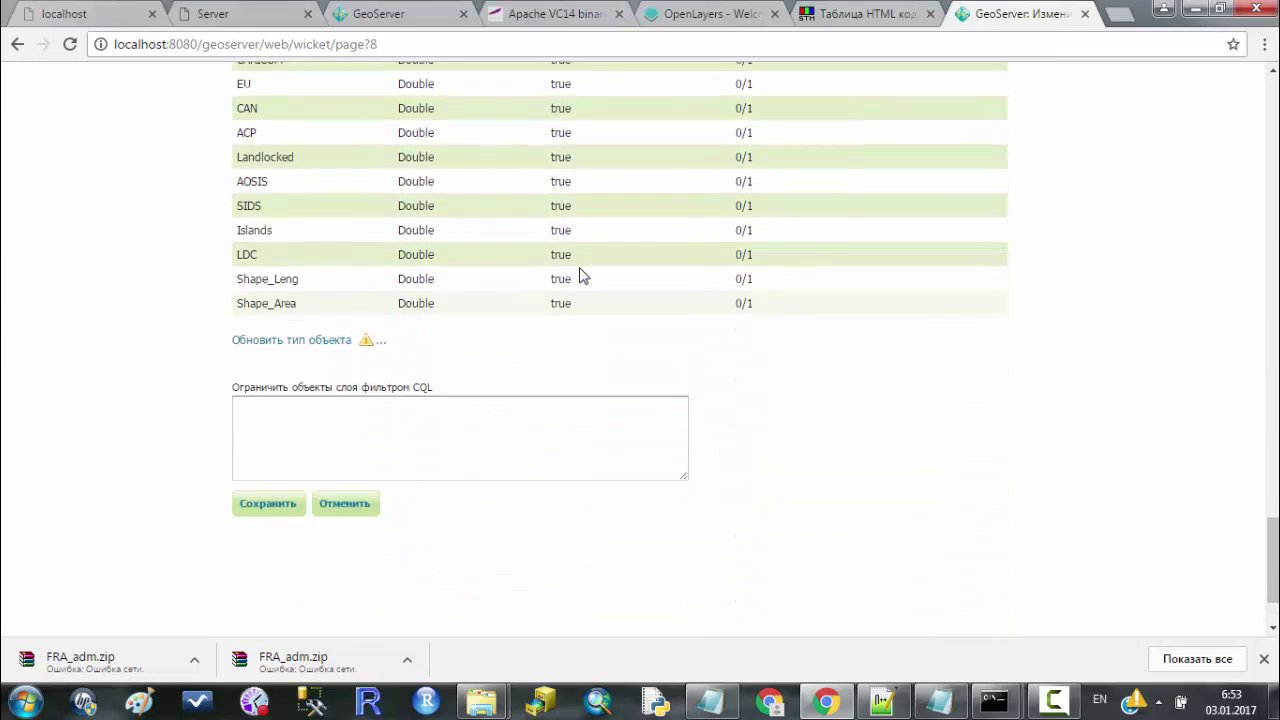
scroll(580, 277, up, 3)
scroll(760, 234, down, 12)
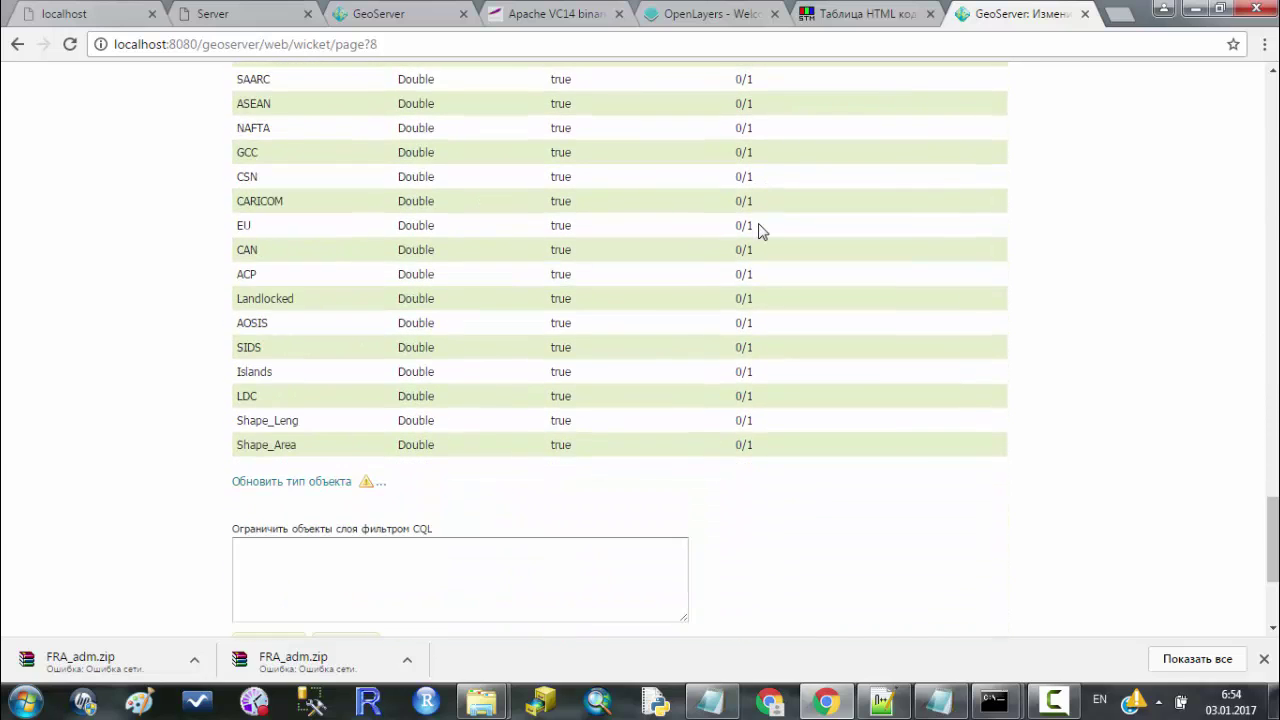
click(266, 386)
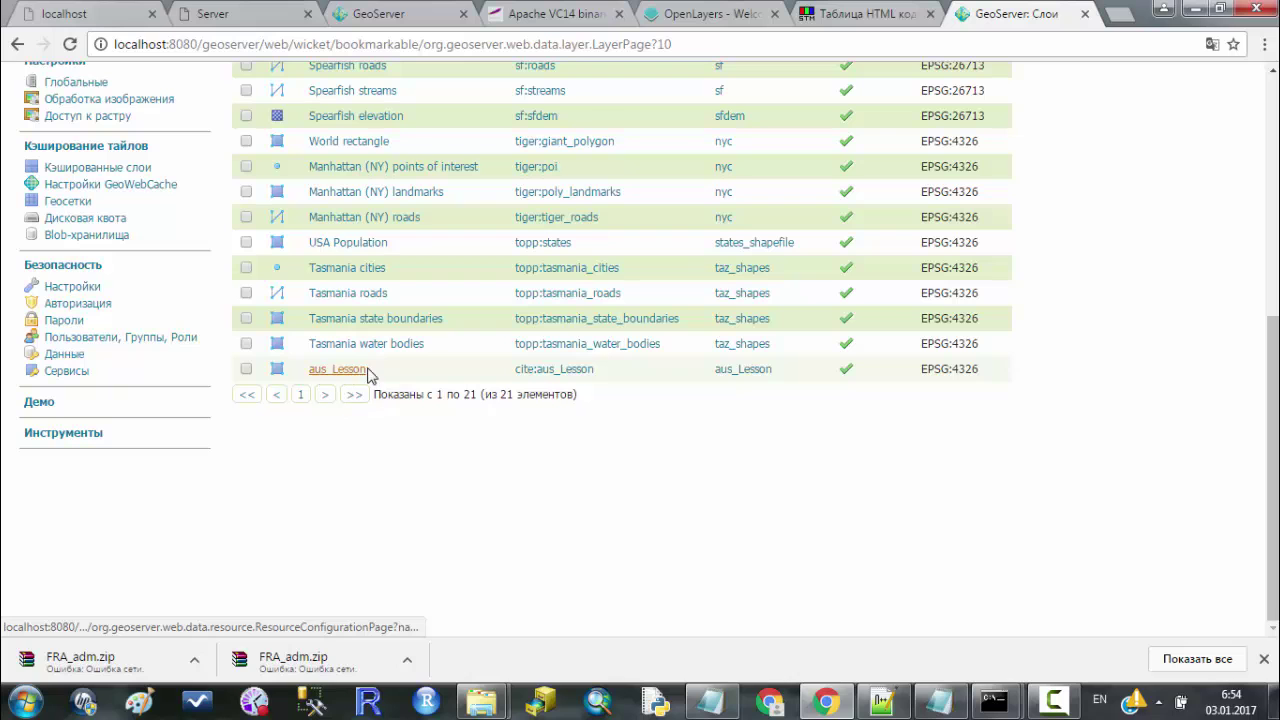
click(590, 372)
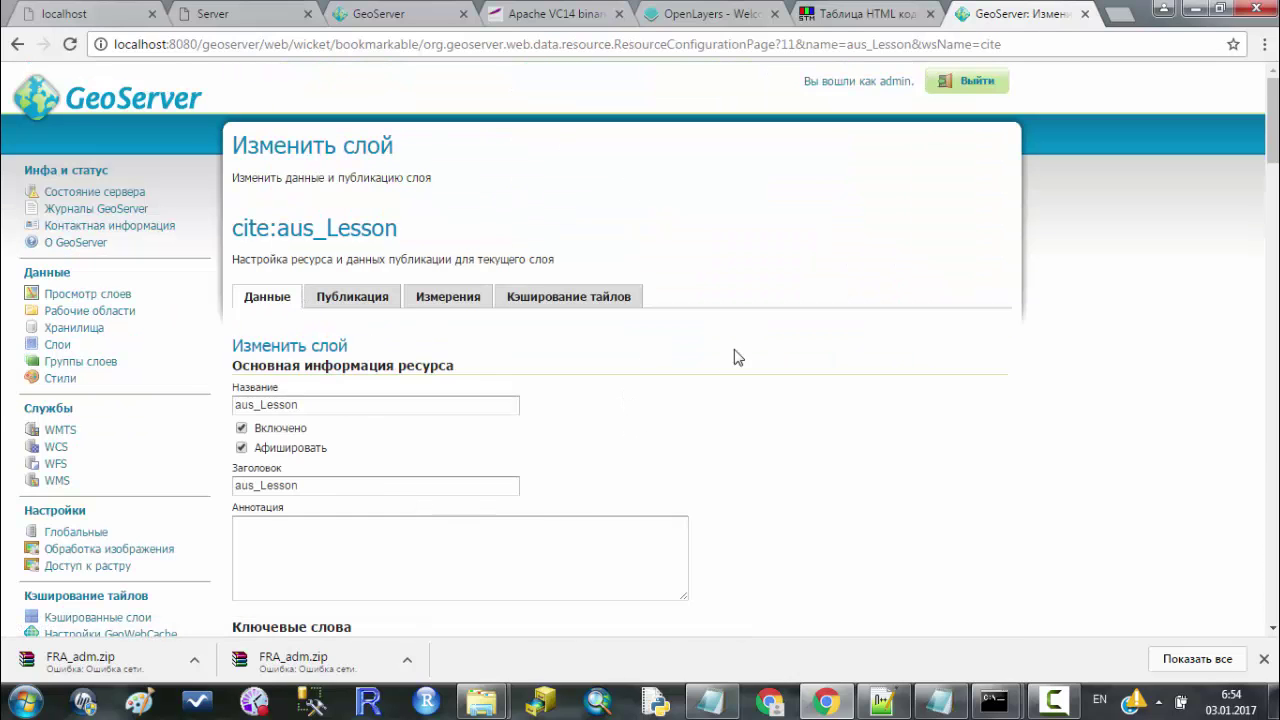
scroll(790, 330, down, 5)
scroll(783, 319, up, 5)
scroll(886, 287, down, 5)
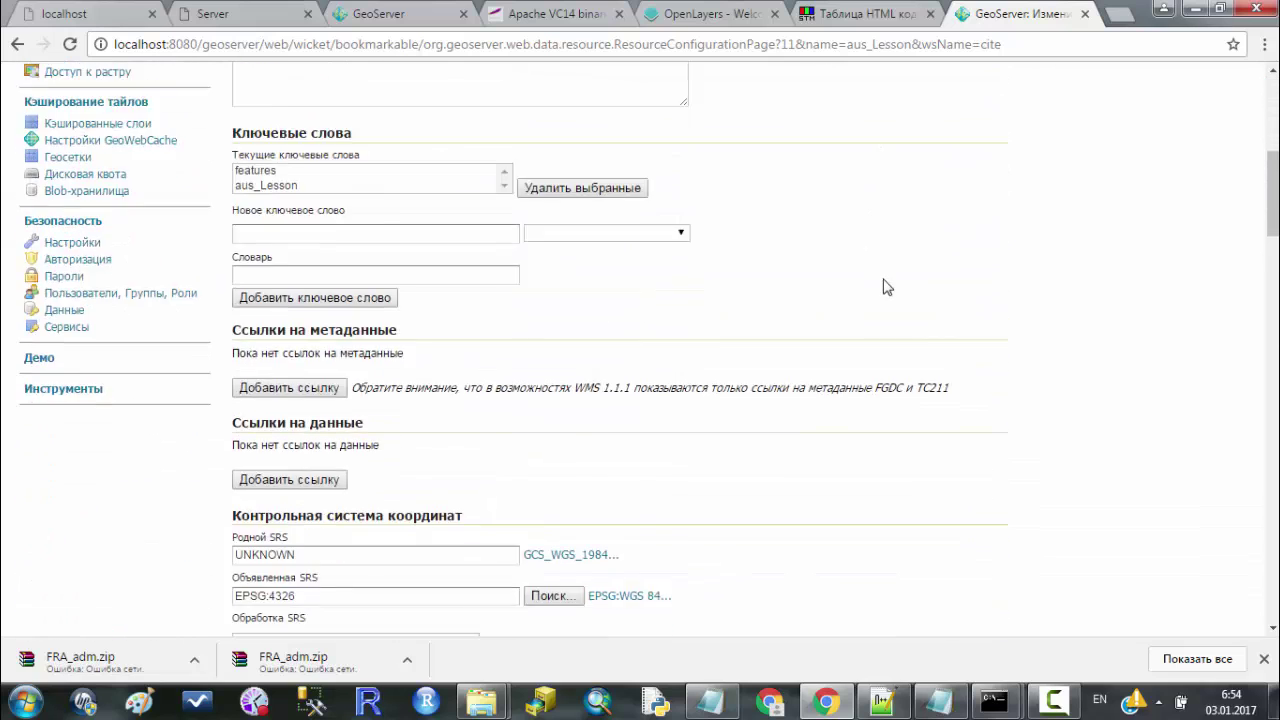
scroll(896, 290, up, 5)
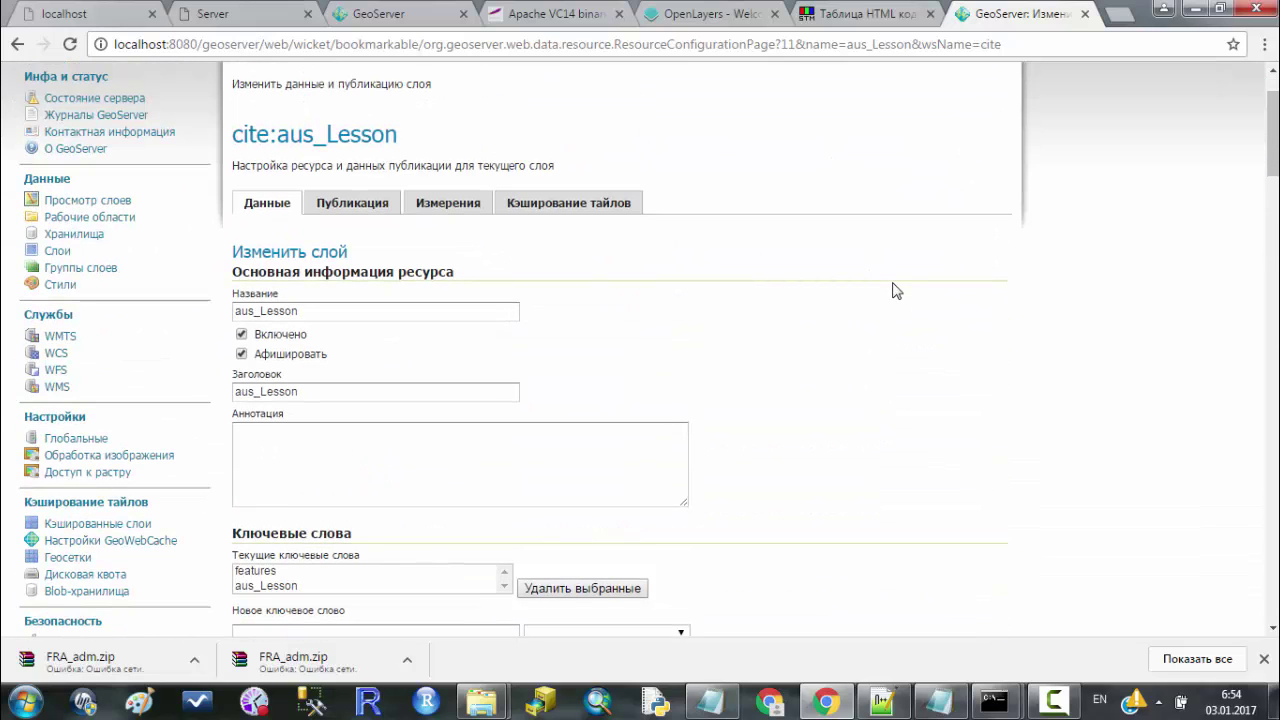
click(353, 203)
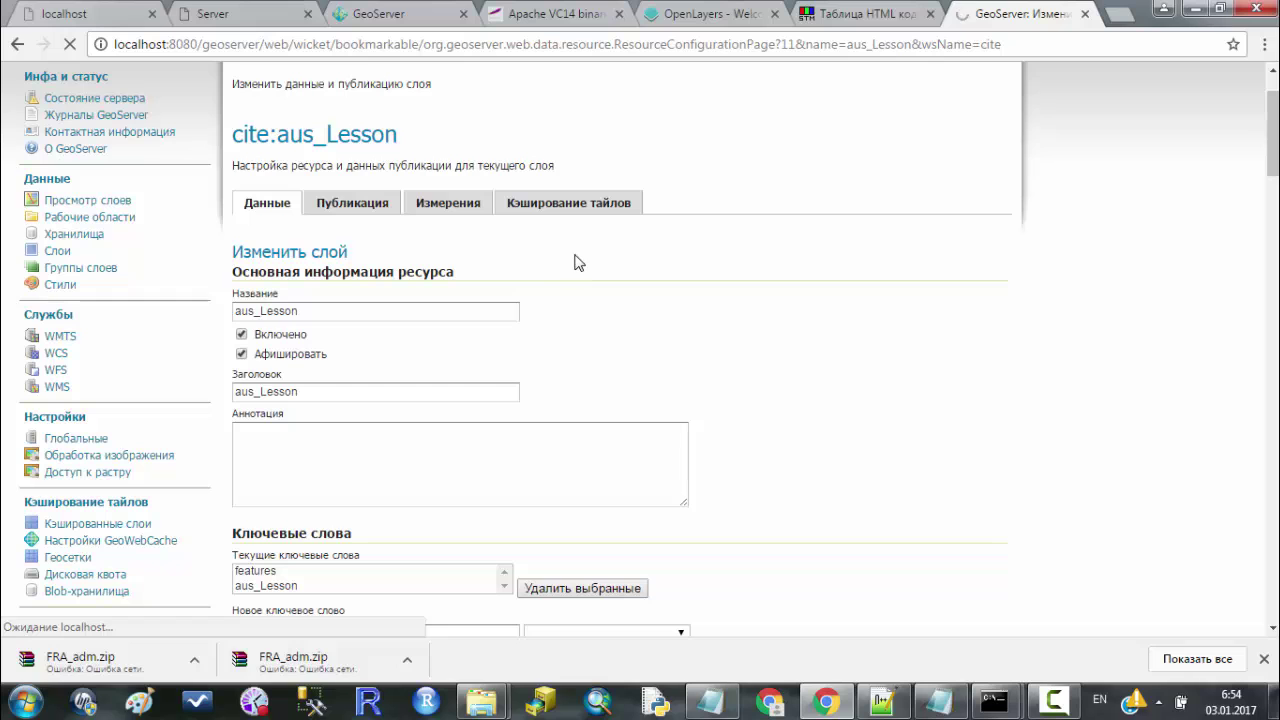
scroll(1012, 244, down, 8)
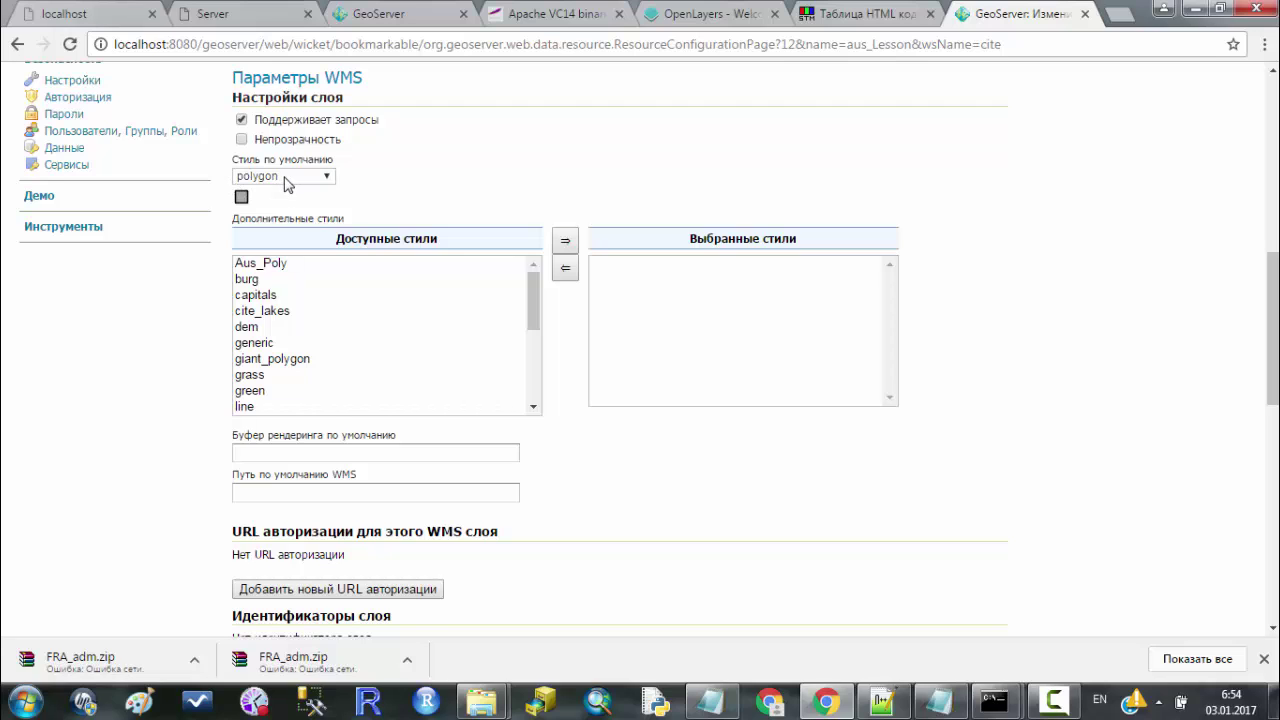
click(285, 178)
click(248, 180)
key(Tab)
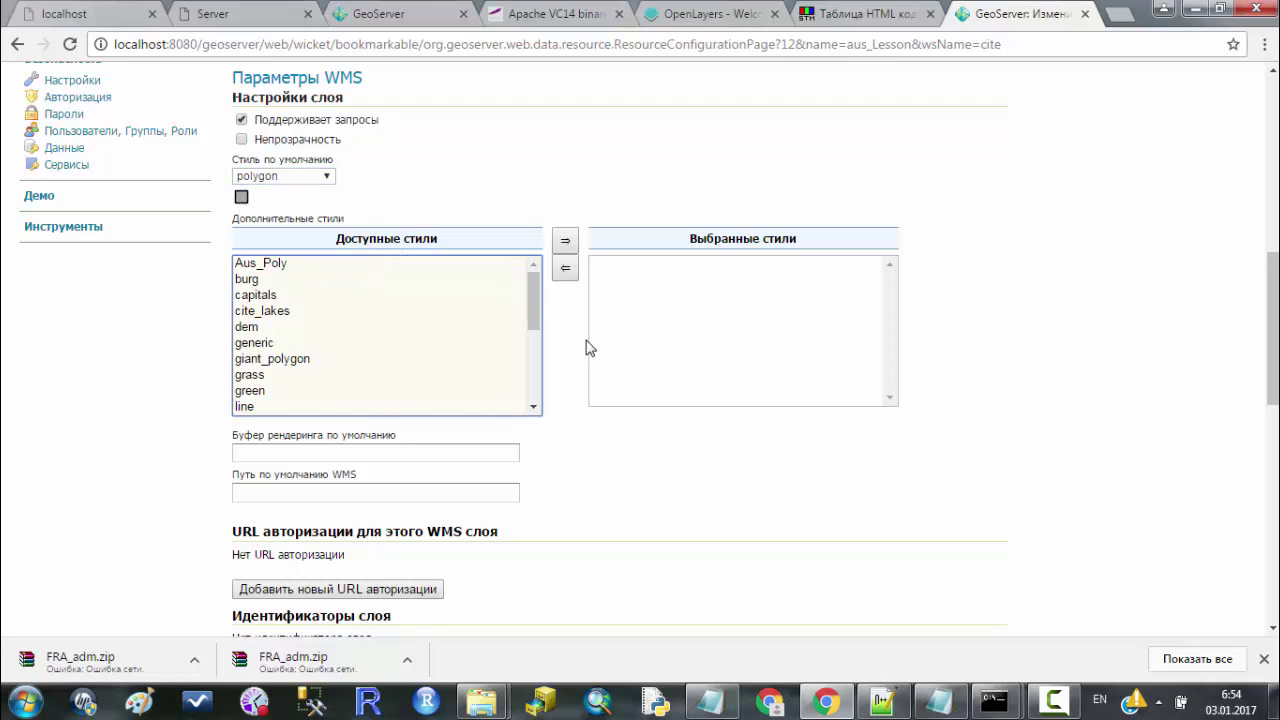
scroll(531, 289, down, 2)
scroll(527, 270, up, 2)
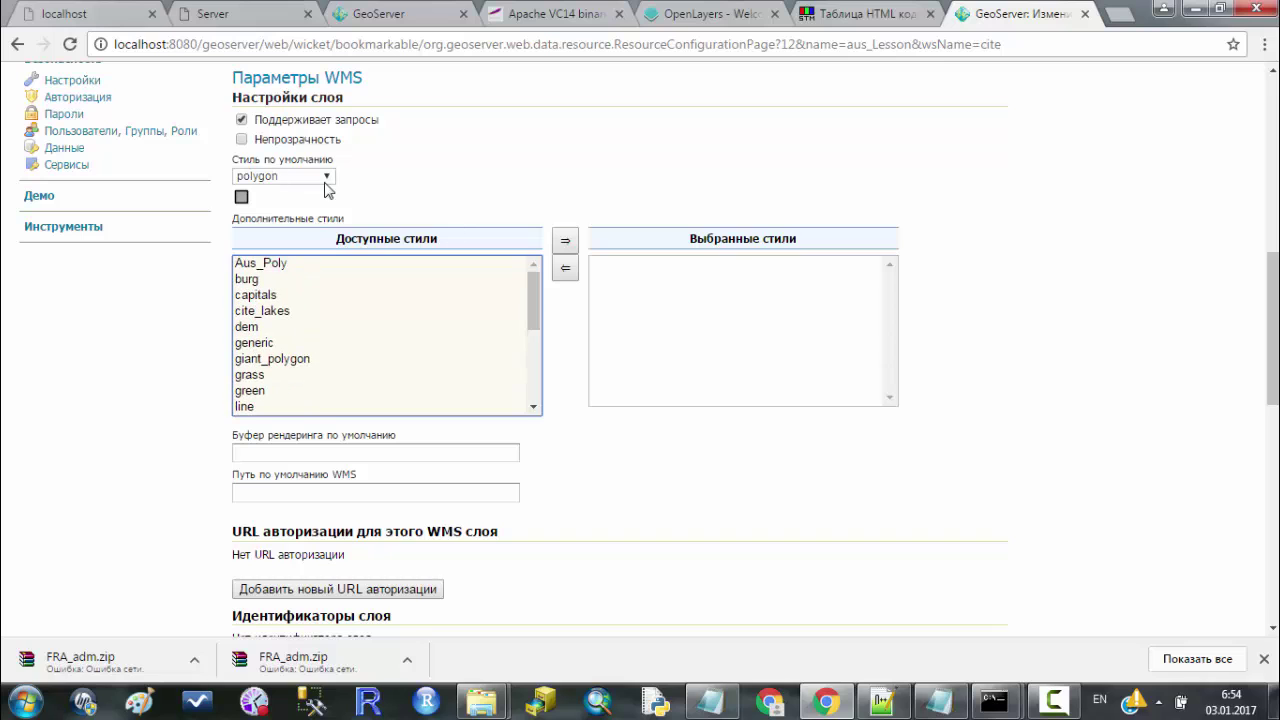
click(327, 177)
click(327, 177)
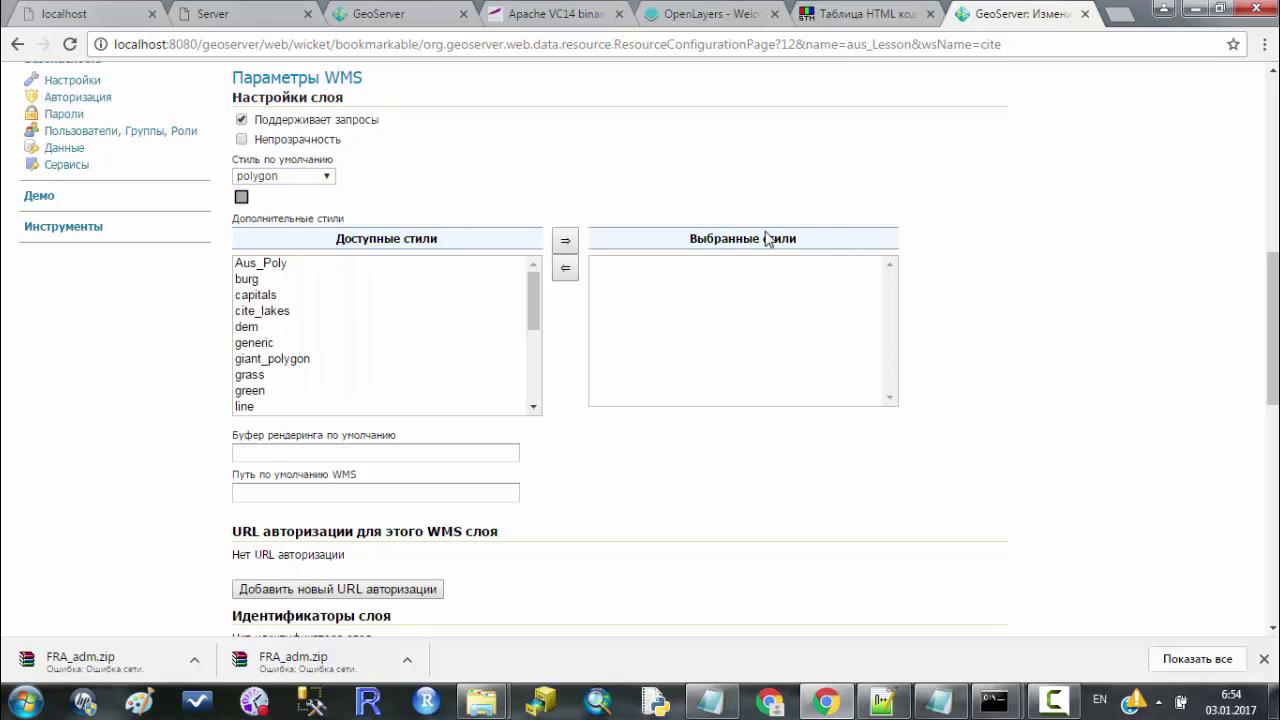
scroll(940, 235, down, 3)
scroll(975, 230, down, 4)
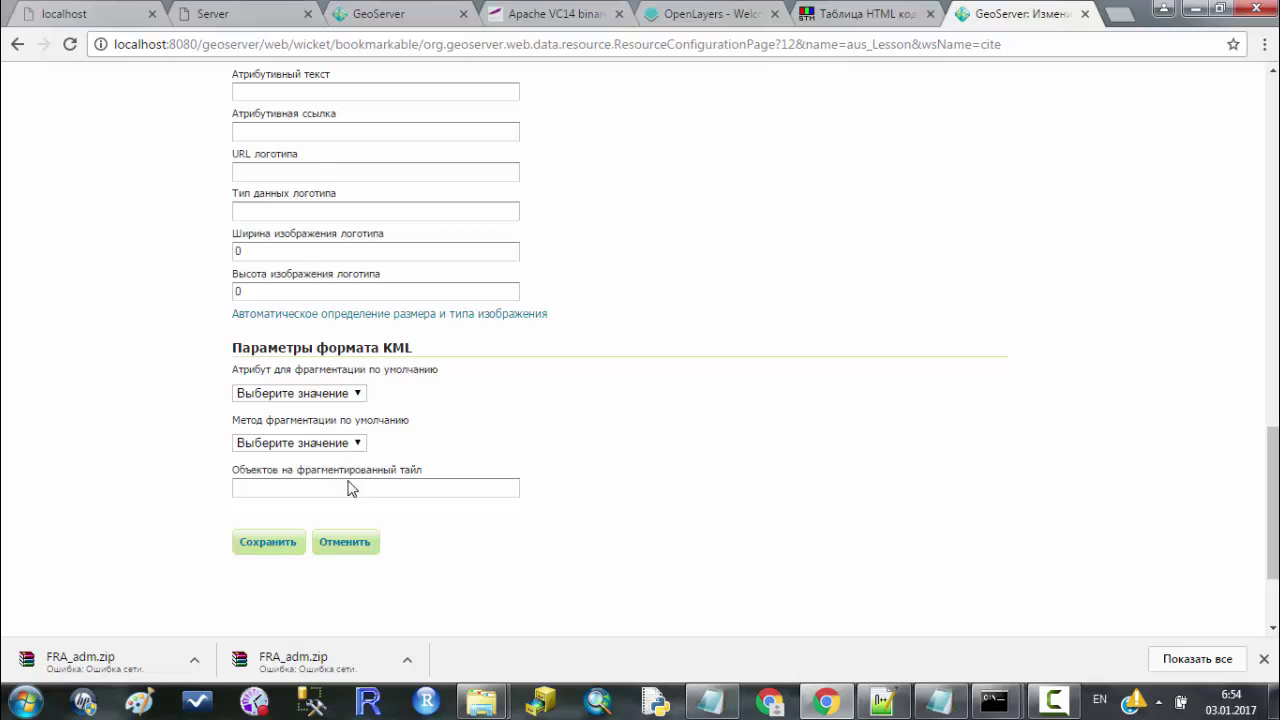
scroll(935, 365, up, 4)
scroll(571, 317, up, 8)
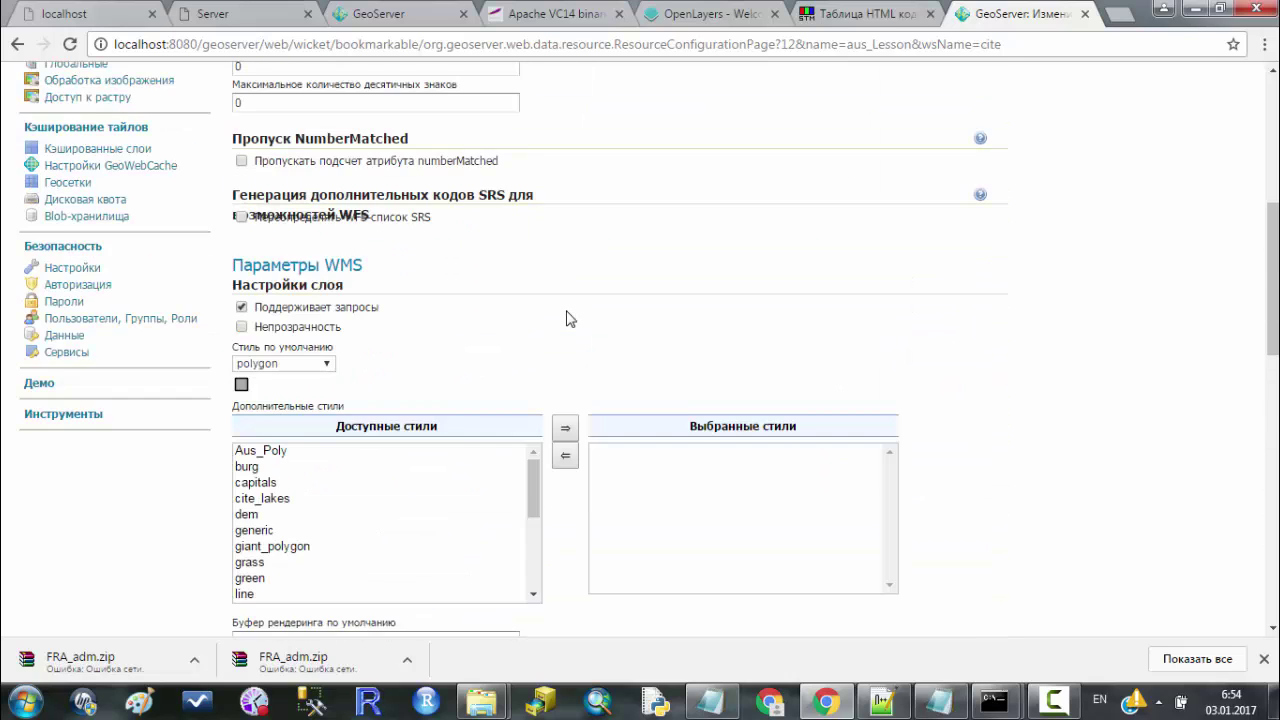
click(430, 204)
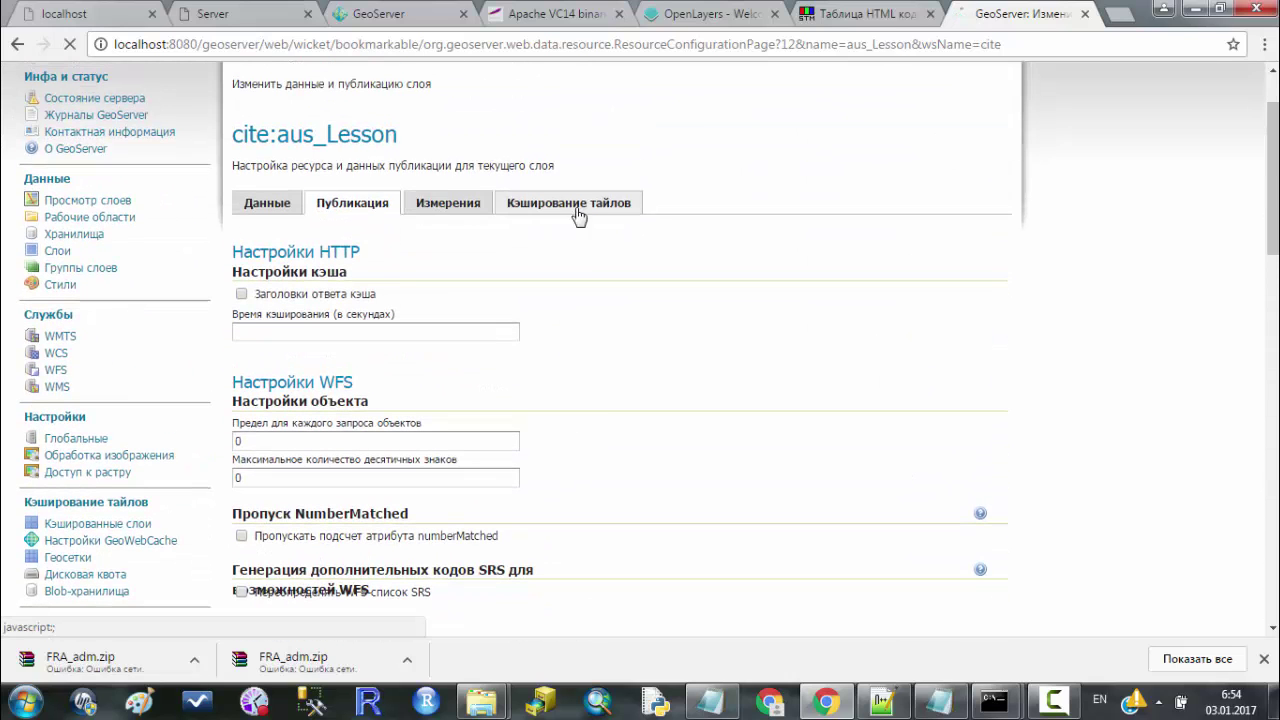
click(579, 293)
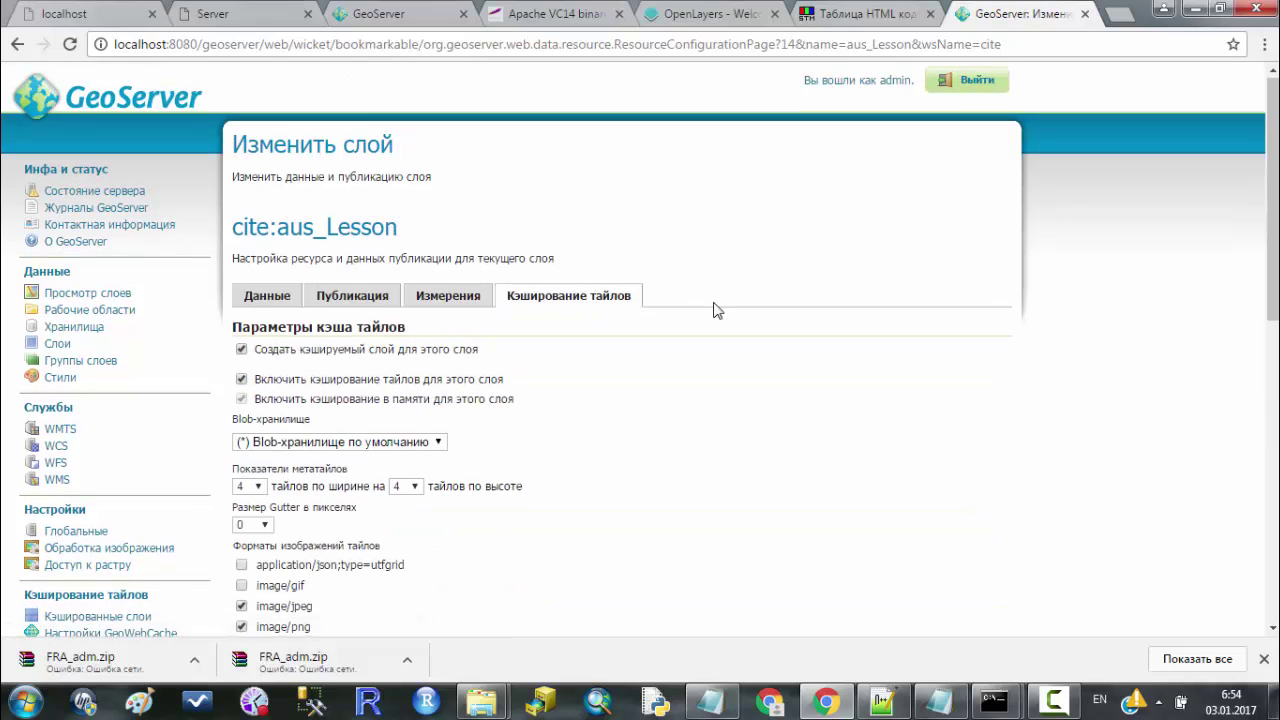
scroll(714, 307, down, 1)
click(341, 204)
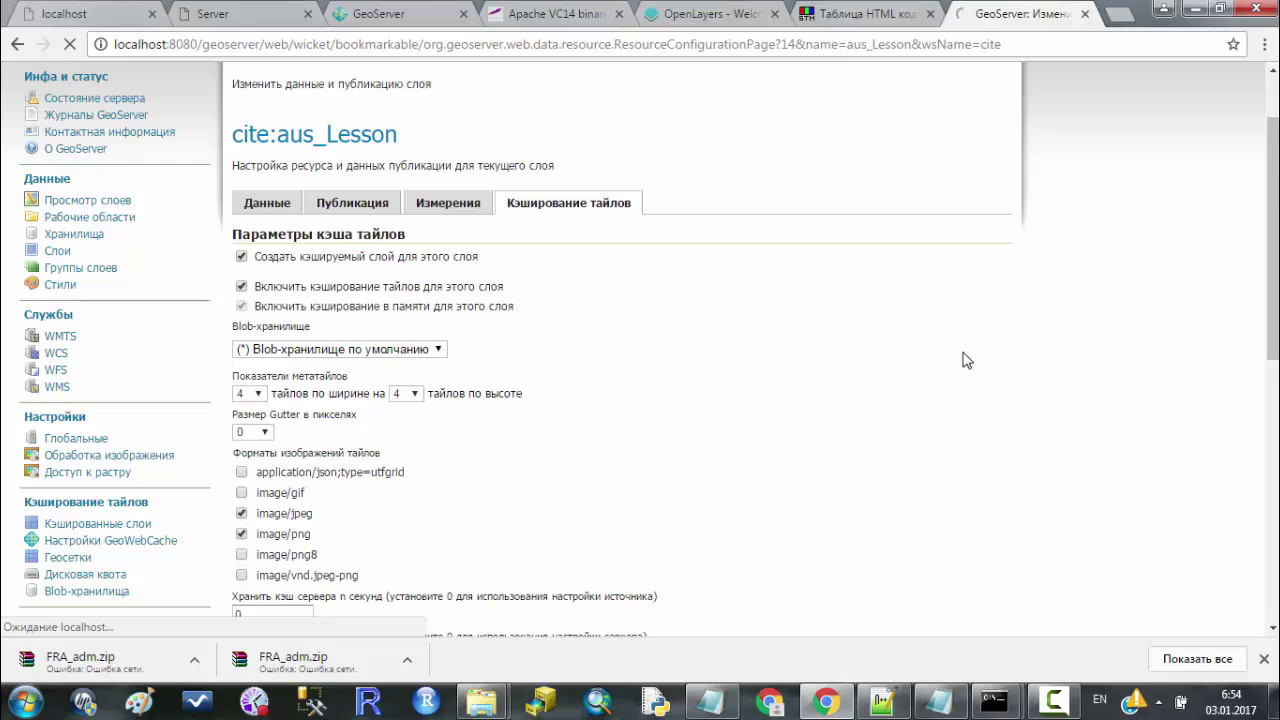
scroll(751, 306, down, 4)
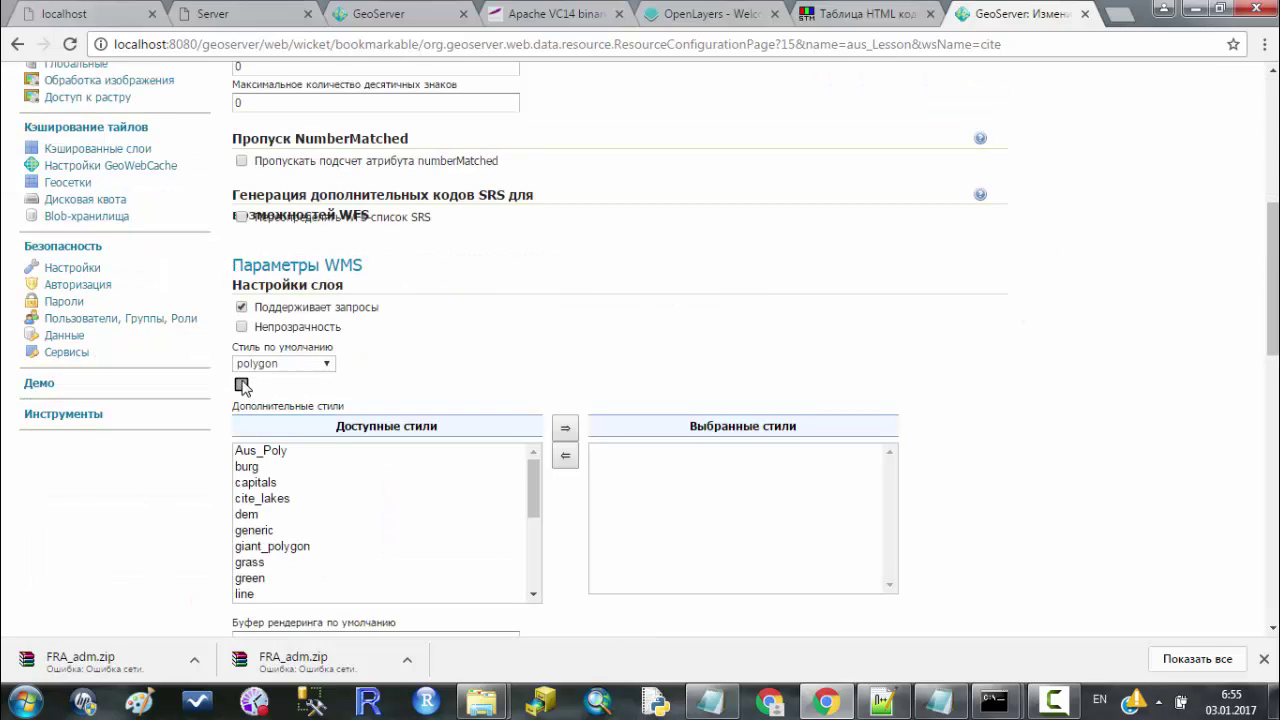
scroll(418, 357, up, 2)
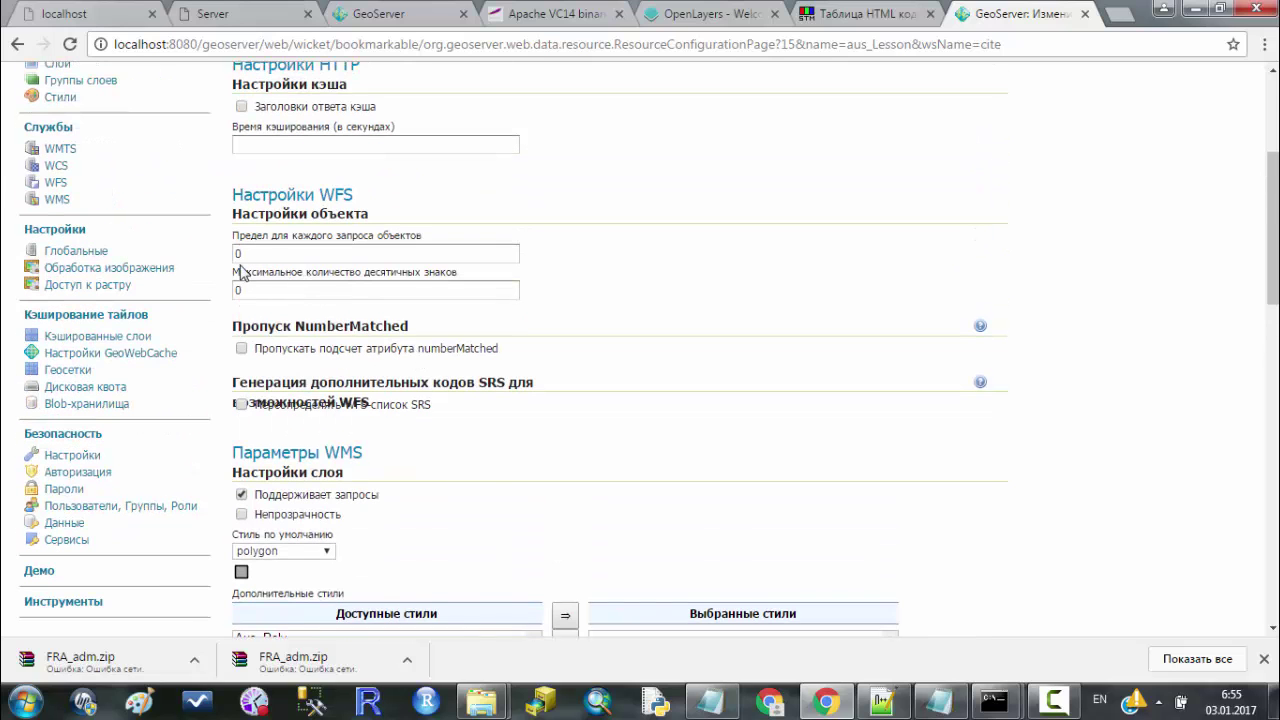
scroll(240, 273, up, 2)
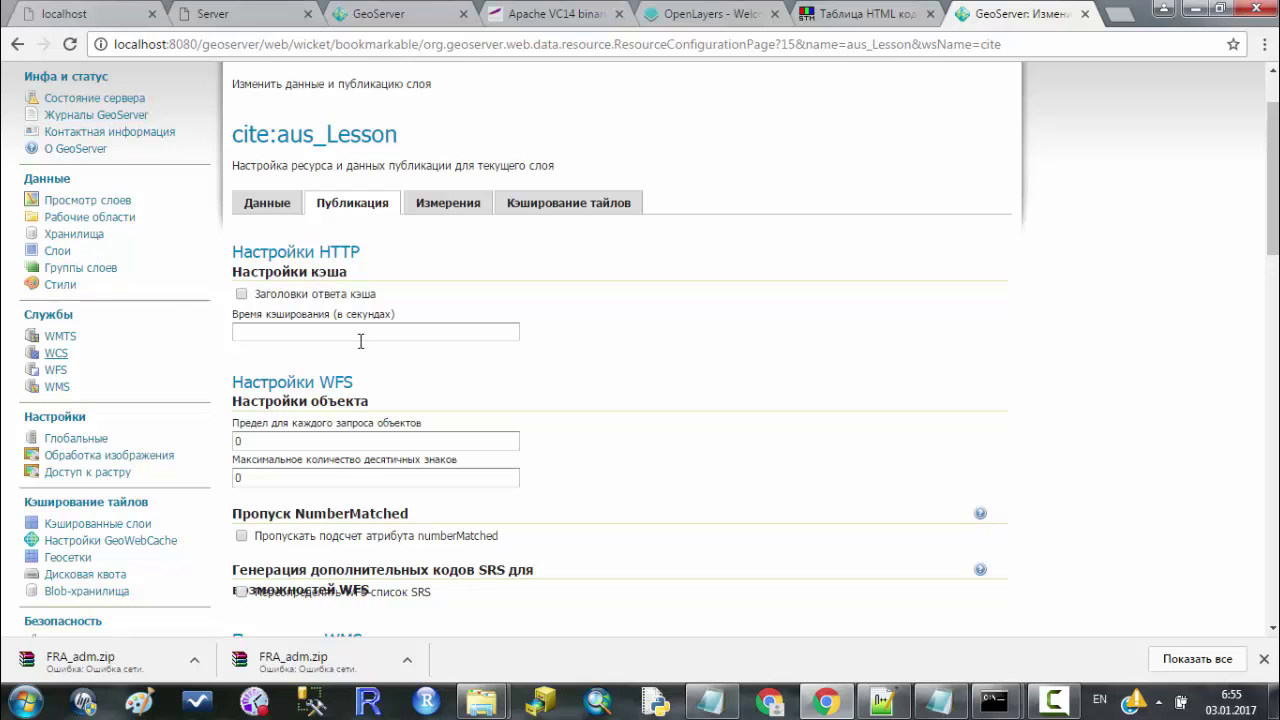
scroll(368, 337, down, 2)
scroll(376, 332, up, 1)
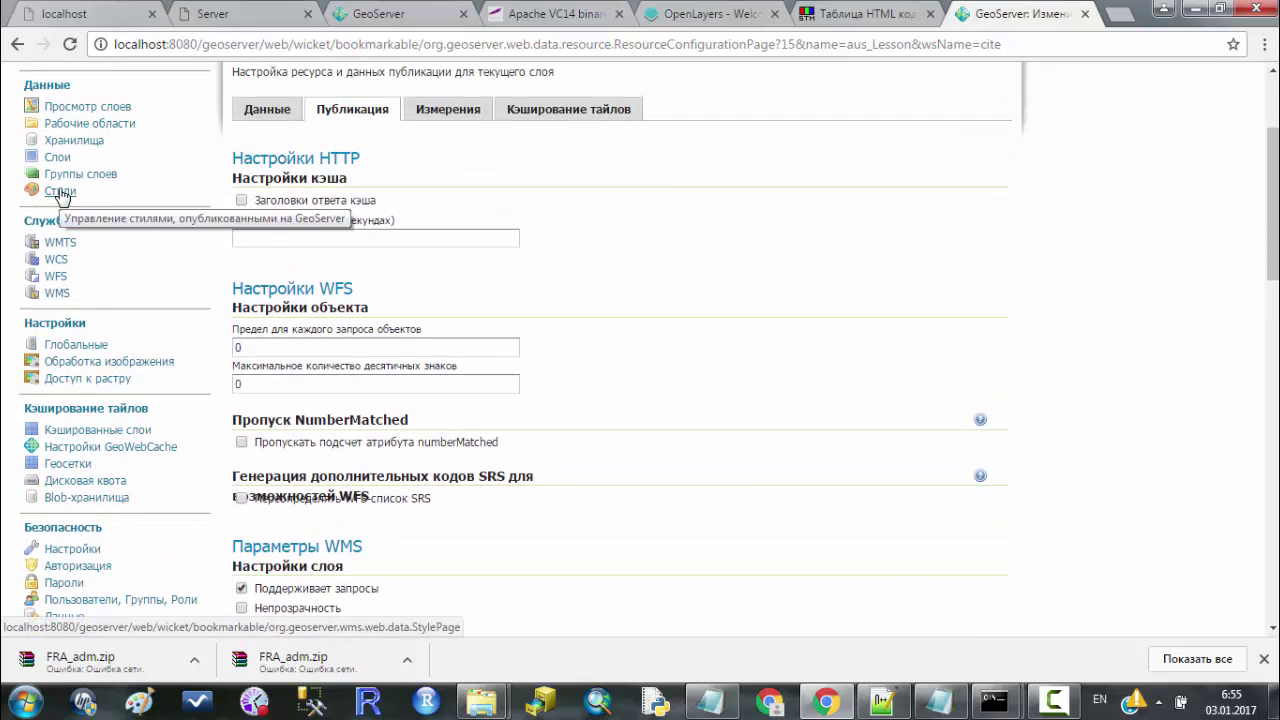
Open the polygon style, select its full SLD code, then return to the Styles list.
click(60, 191)
scroll(690, 200, down, 2)
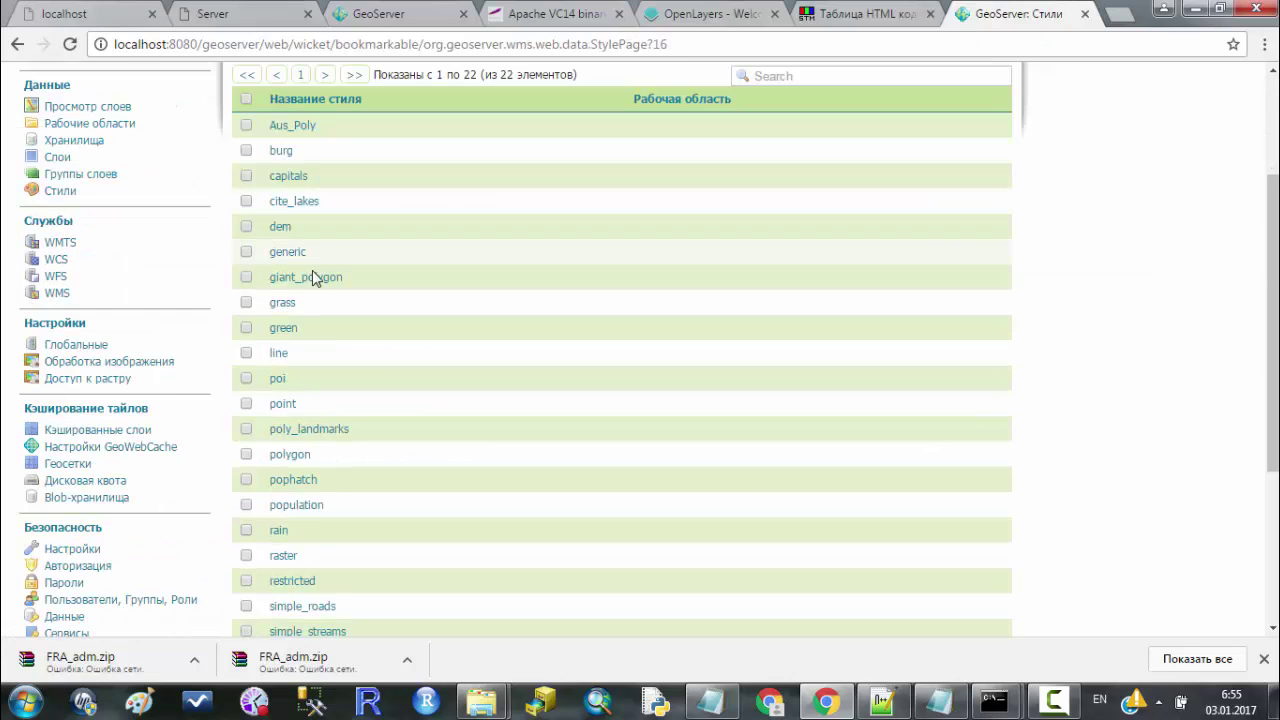
click(289, 454)
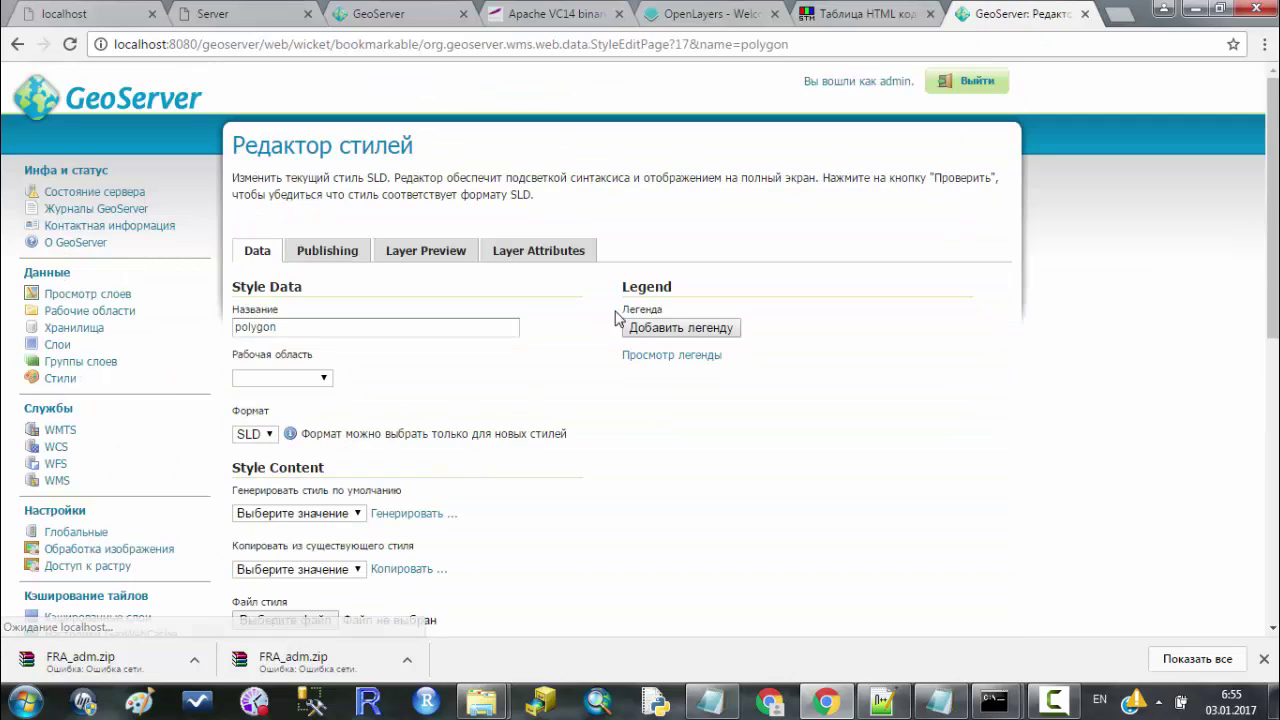
scroll(620, 320, down, 5)
drag(265, 141, 697, 450)
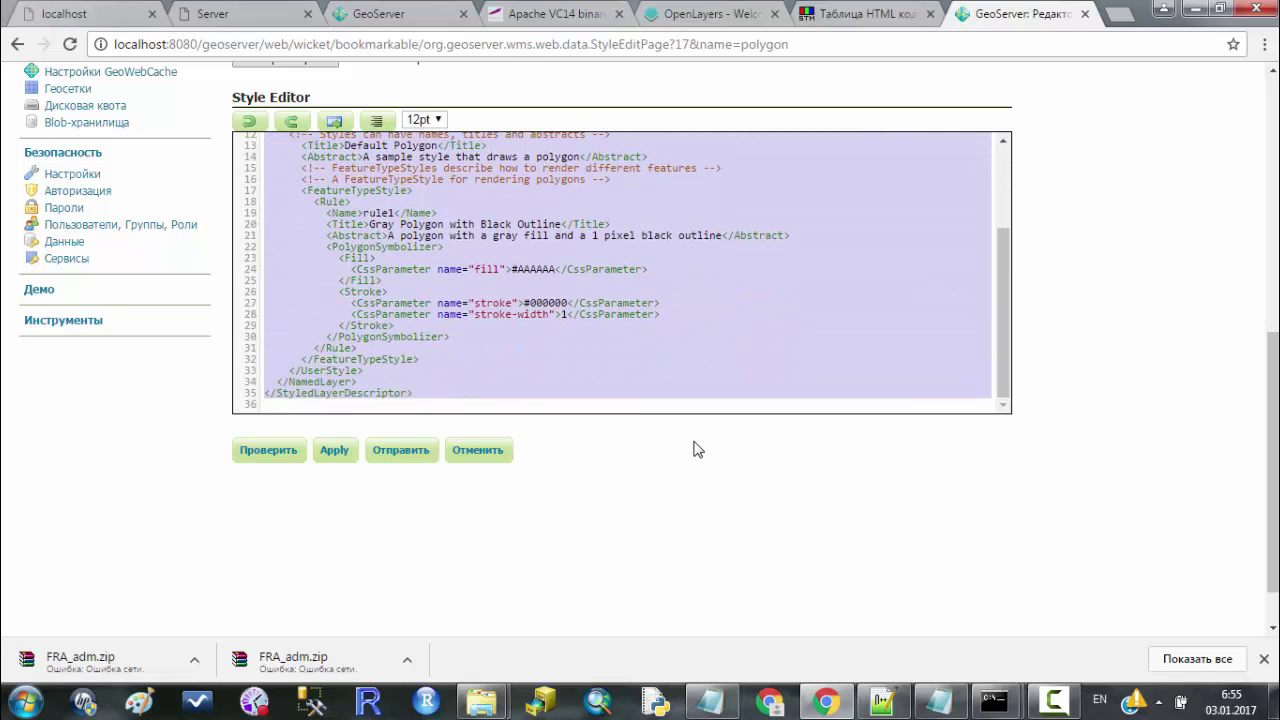
scroll(591, 361, up, 2)
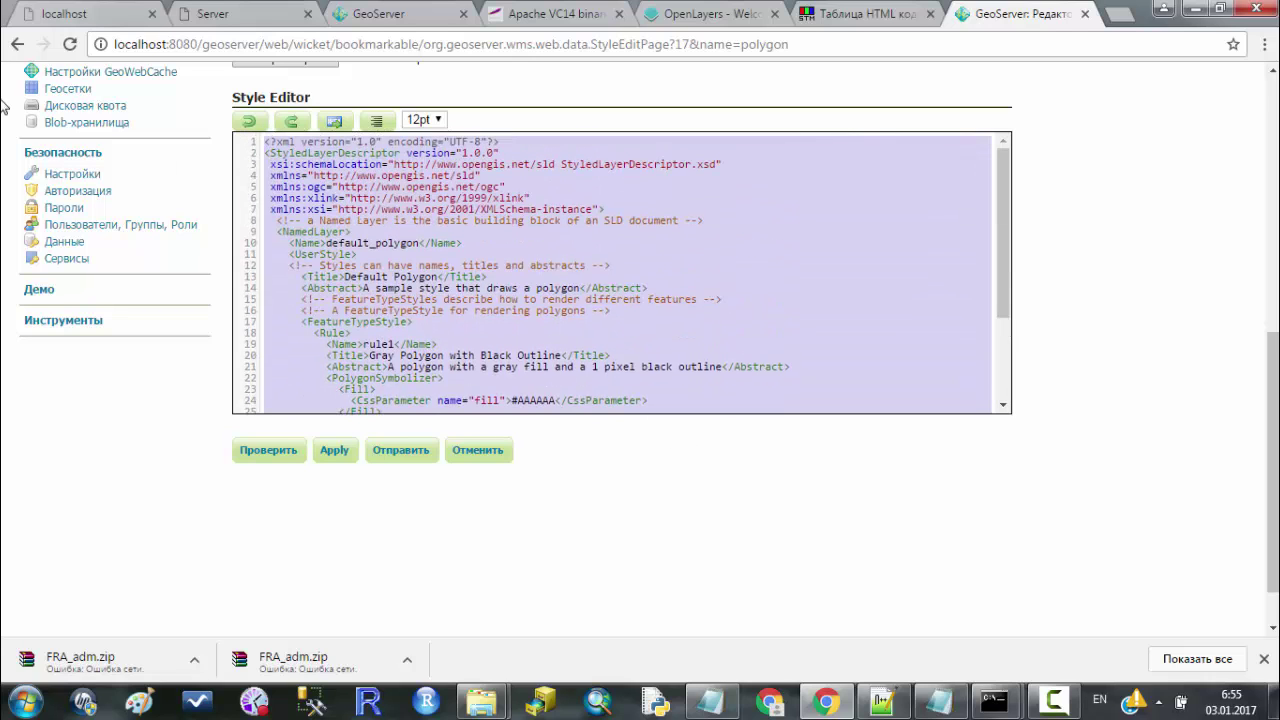
click(17, 44)
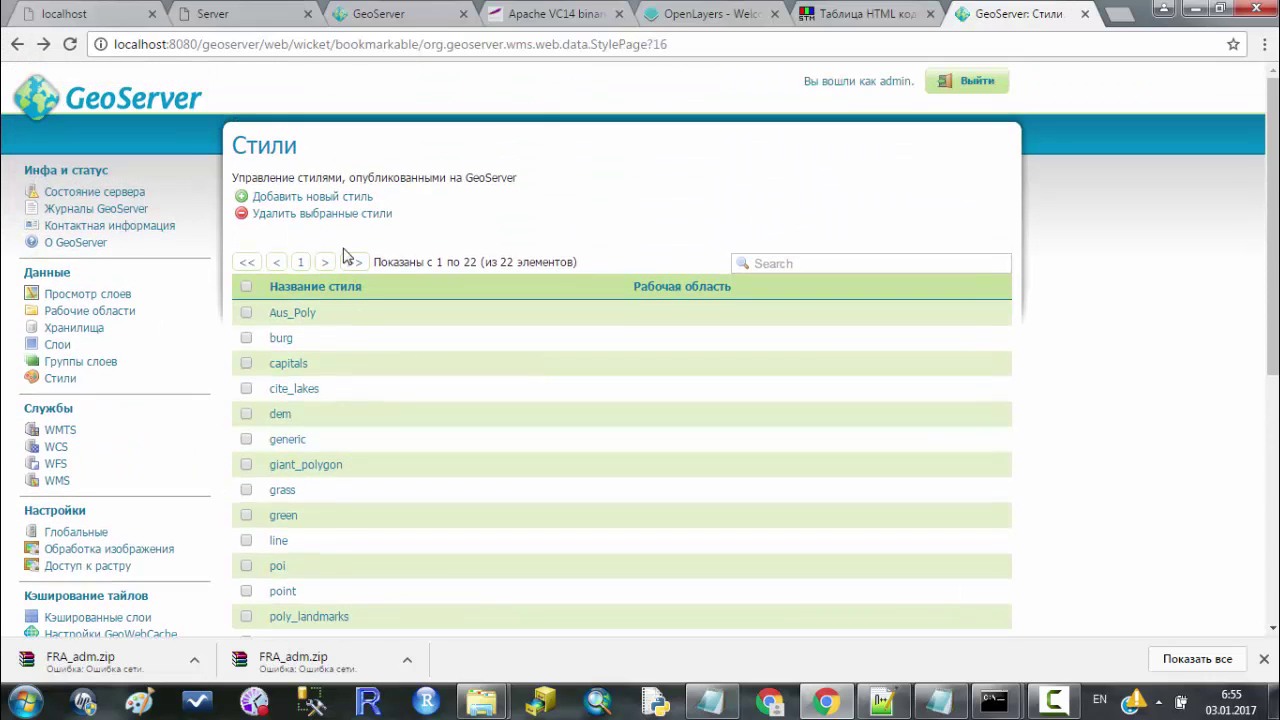
Start a new style and replace its #AAAAAA fill with #FFFF00 from the HTML colour table.
click(306, 197)
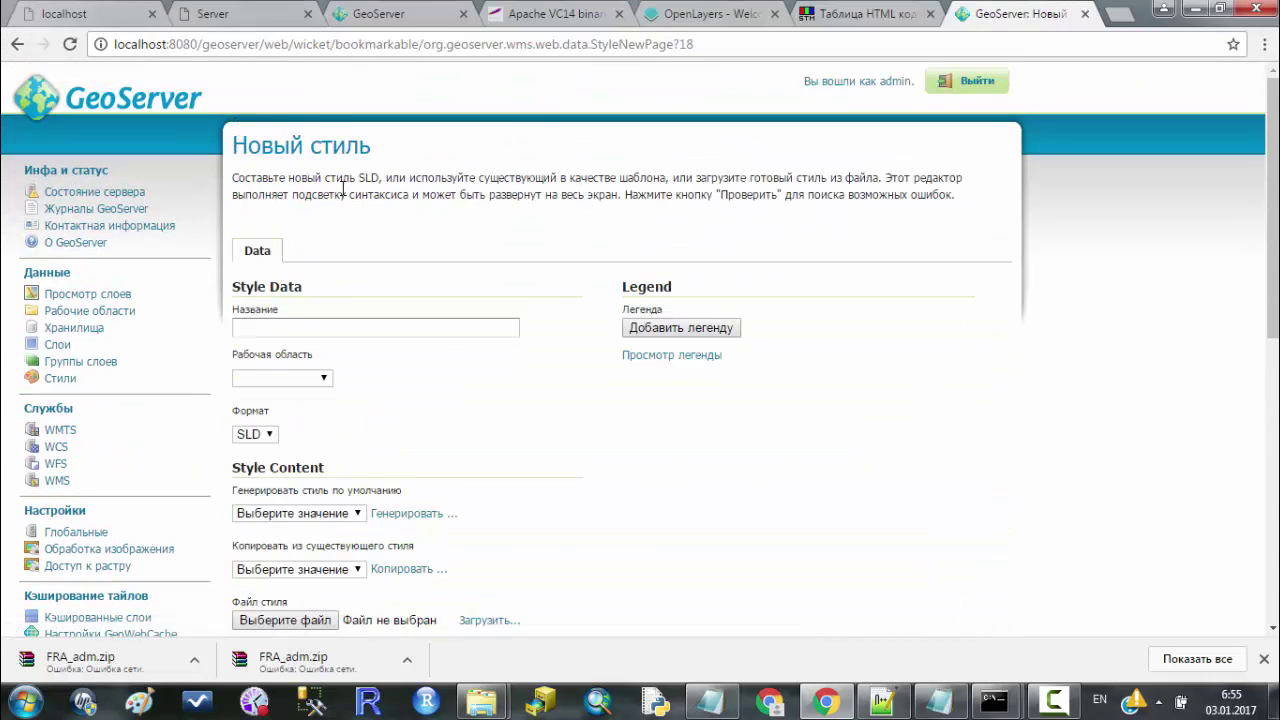
scroll(432, 408, down, 3)
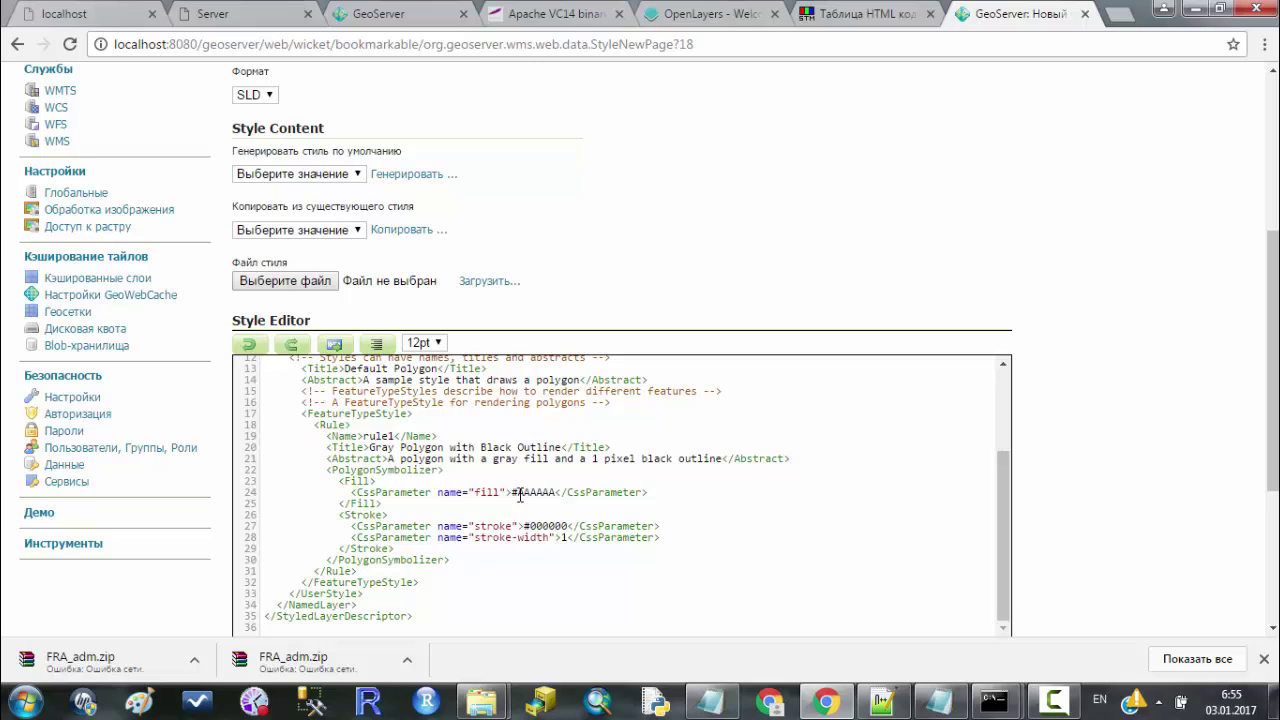
drag(511, 492, 557, 497)
click(850, 12)
scroll(592, 300, up, 3)
scroll(592, 300, down, 6)
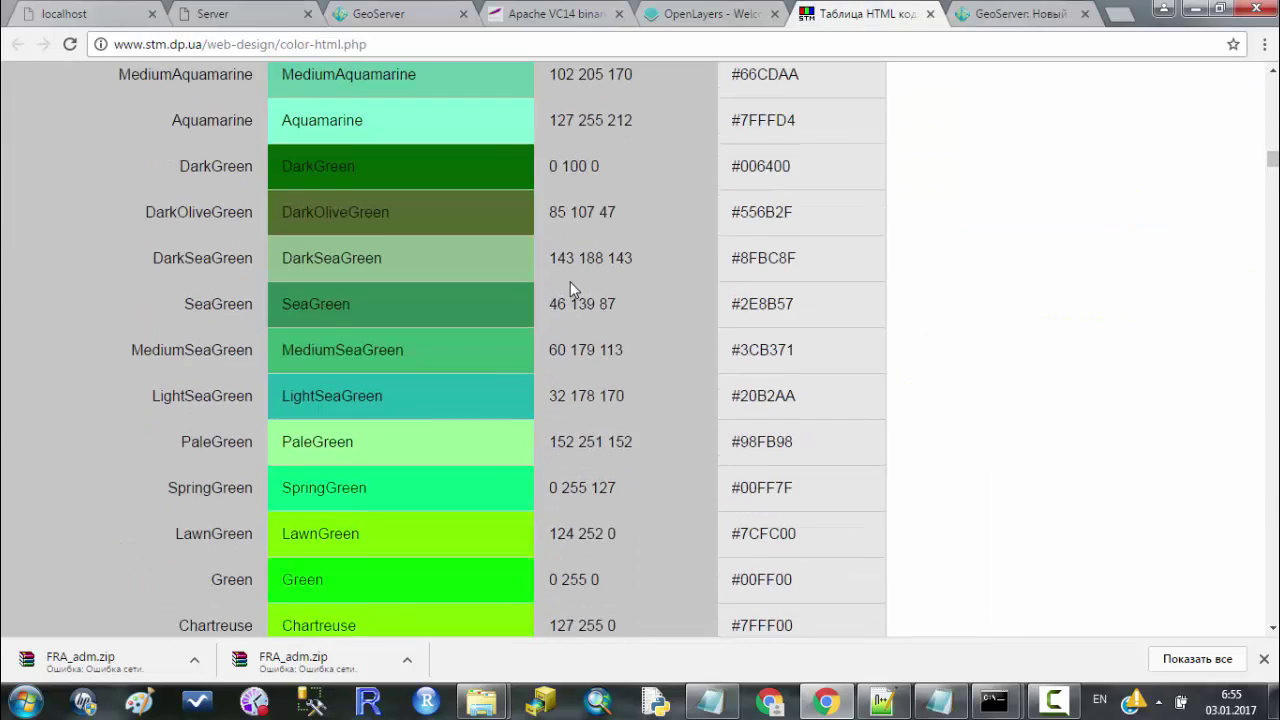
scroll(570, 281, down, 6)
drag(733, 380, 822, 380)
key(ctrl+c)
click(1020, 13)
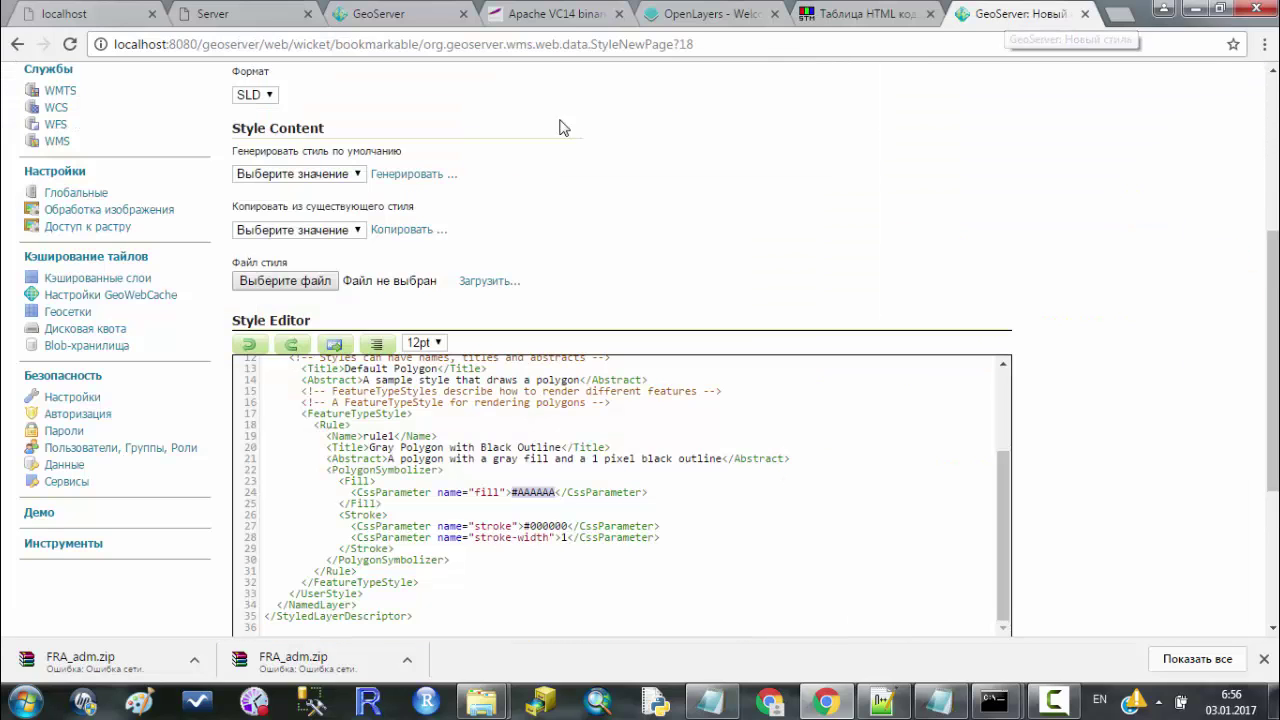
key(ctrl+v)
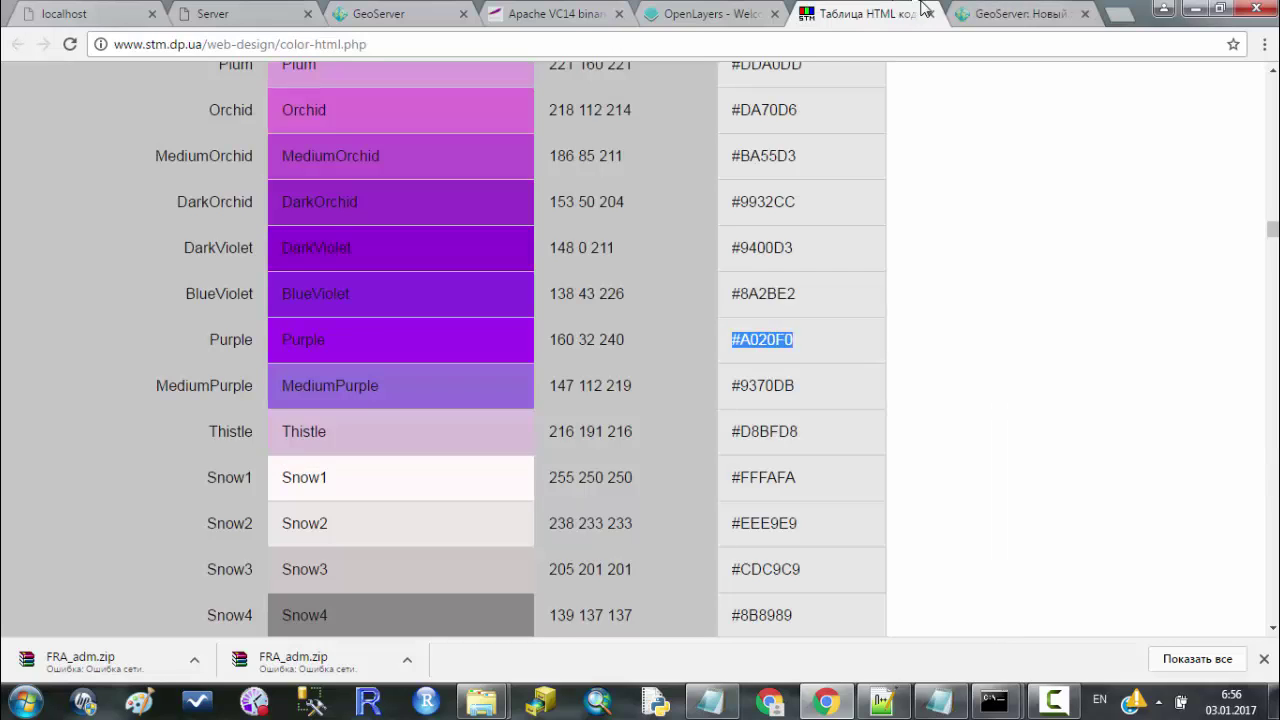
Give the style a #A020F0 stroke with width 1.
click(984, 17)
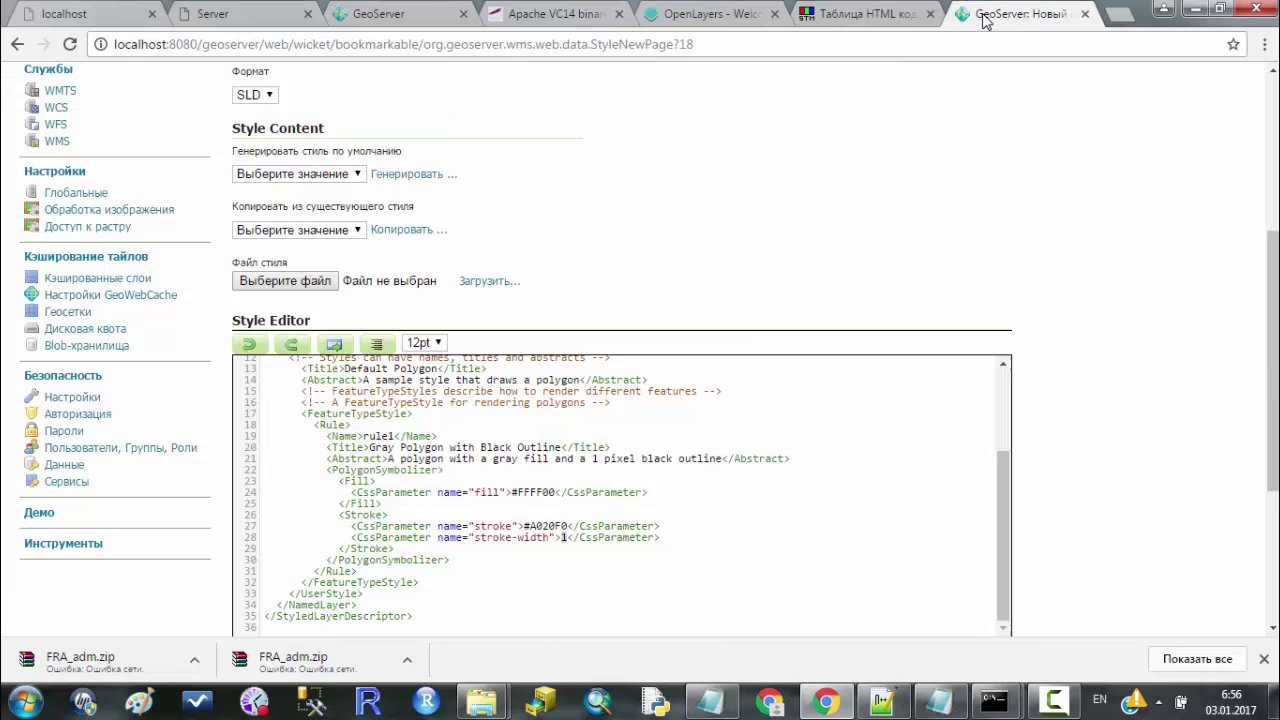
click(563, 537)
text(1)
scroll(681, 537, down, 3)
Name the style style_Lesson, assign it to workspace cite, and save it.
click(441, 353)
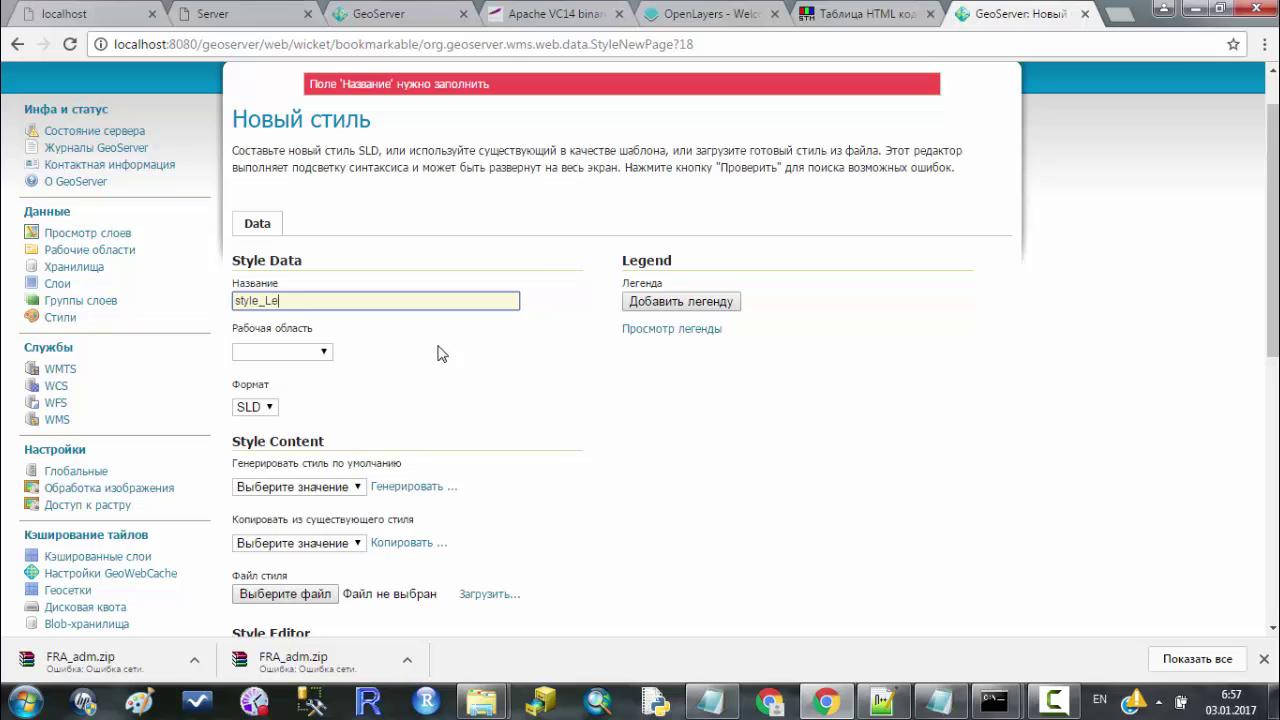
text(style_Lesson)
scroll(400, 320, down, 1)
click(323, 260)
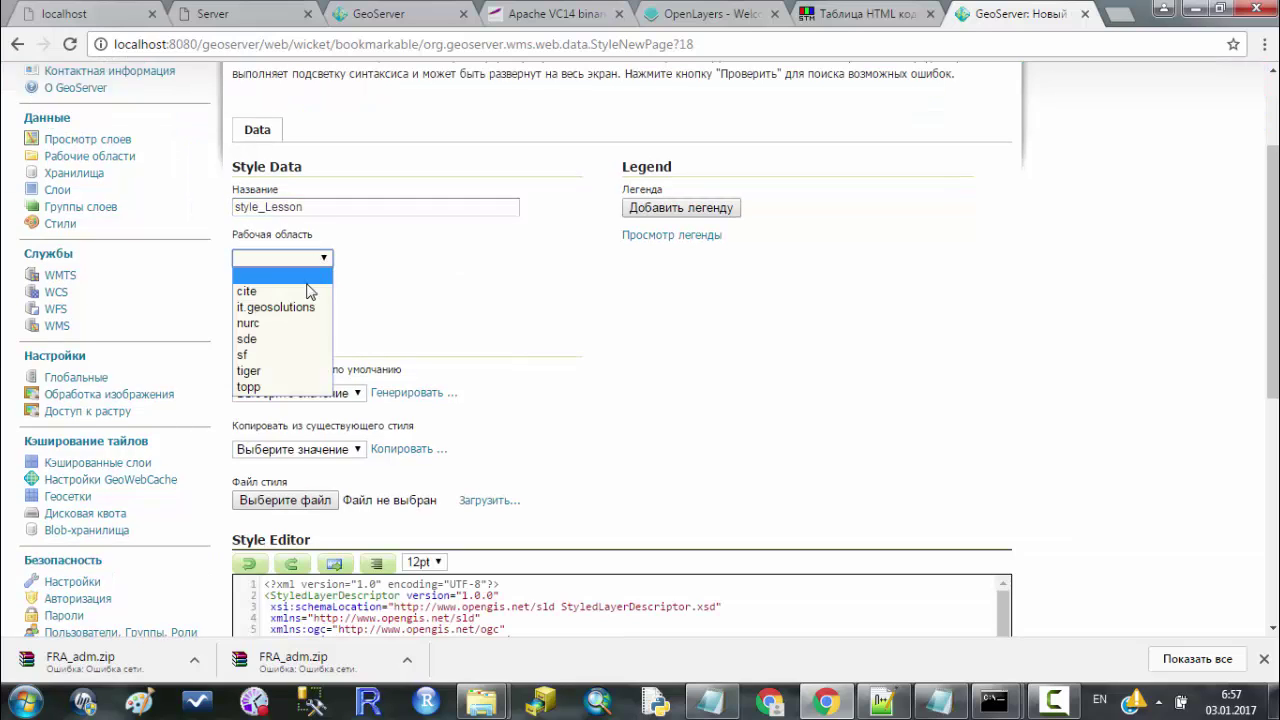
click(309, 291)
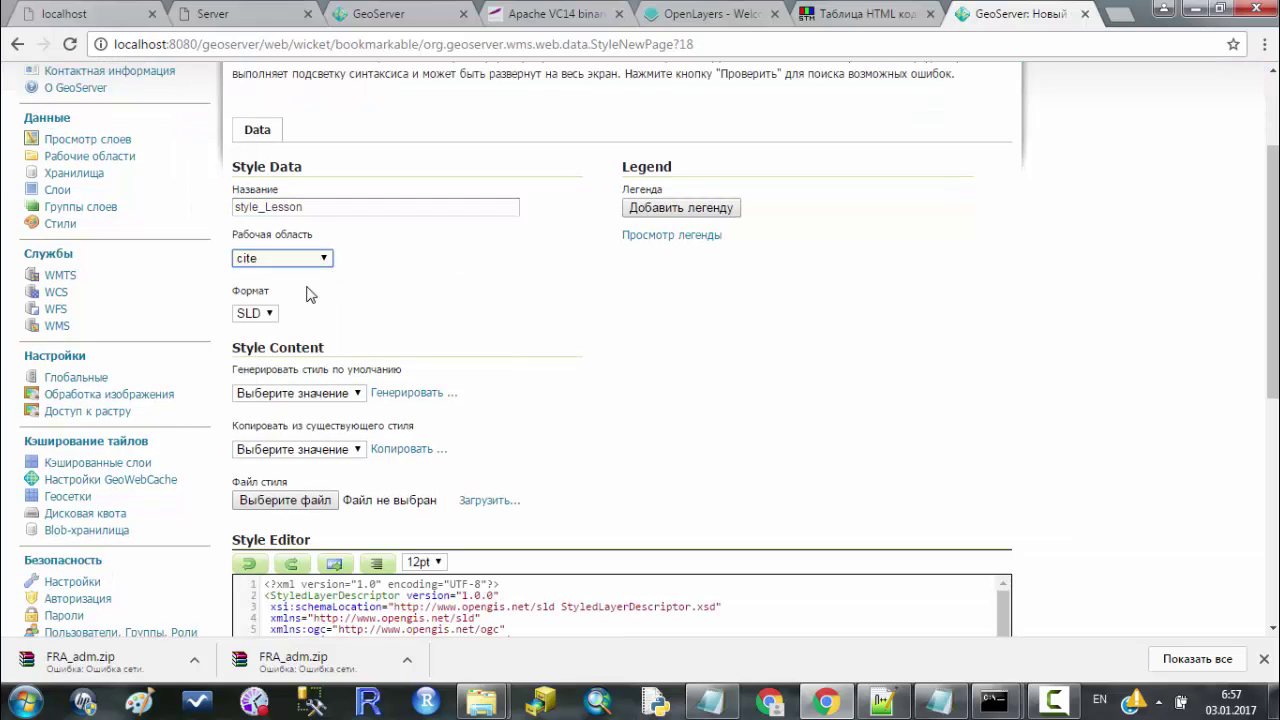
scroll(433, 297, down, 5)
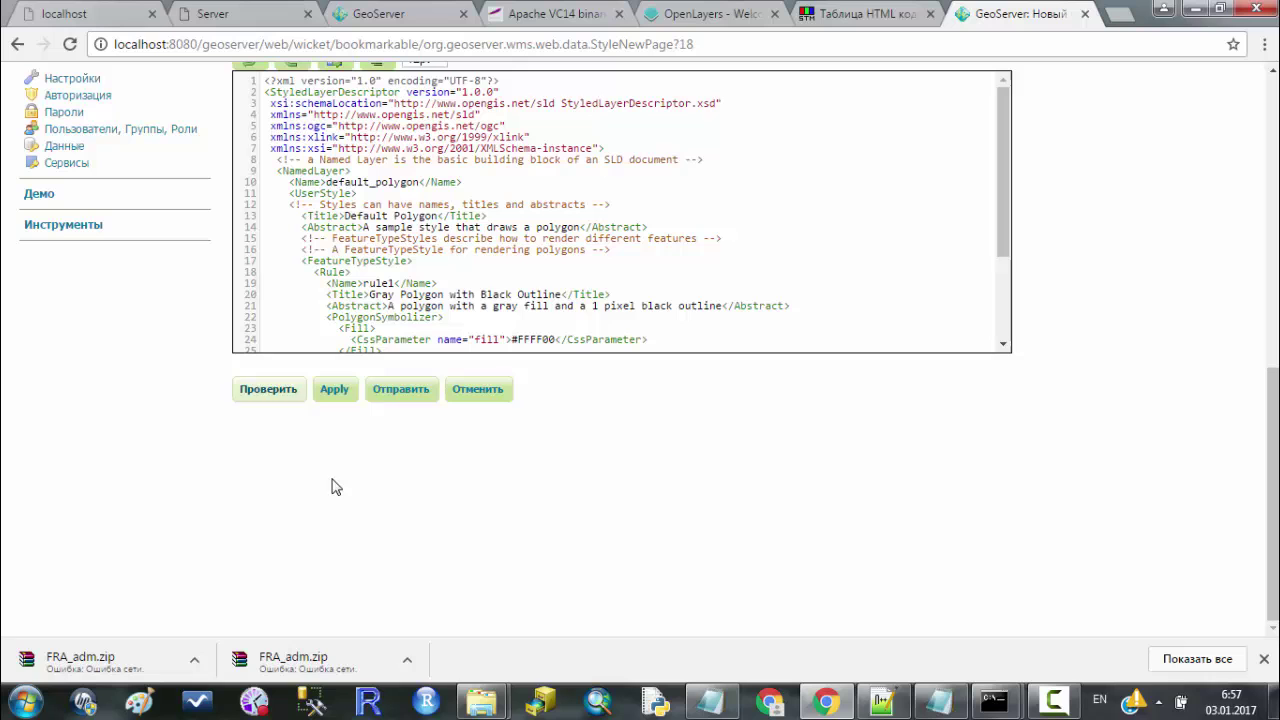
click(332, 391)
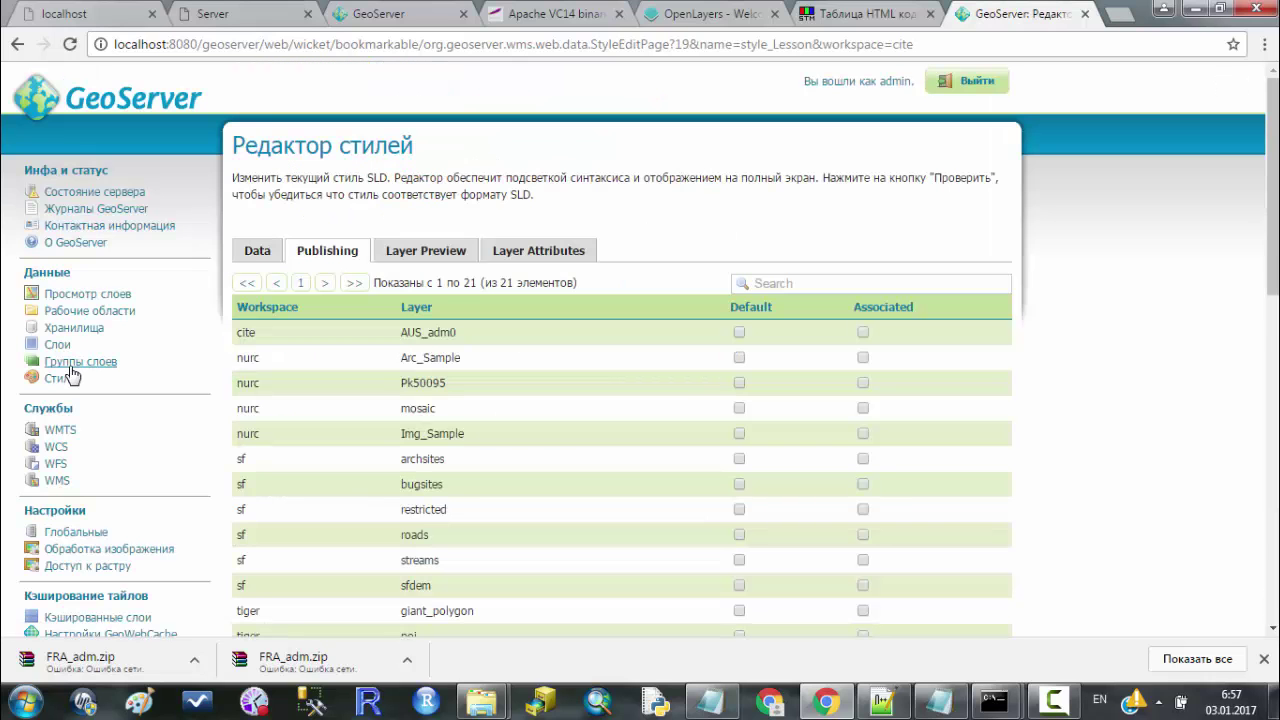
Open the aus_Lesson layer's Publishing settings and set its default style to cite:style_Lesson.
click(57, 347)
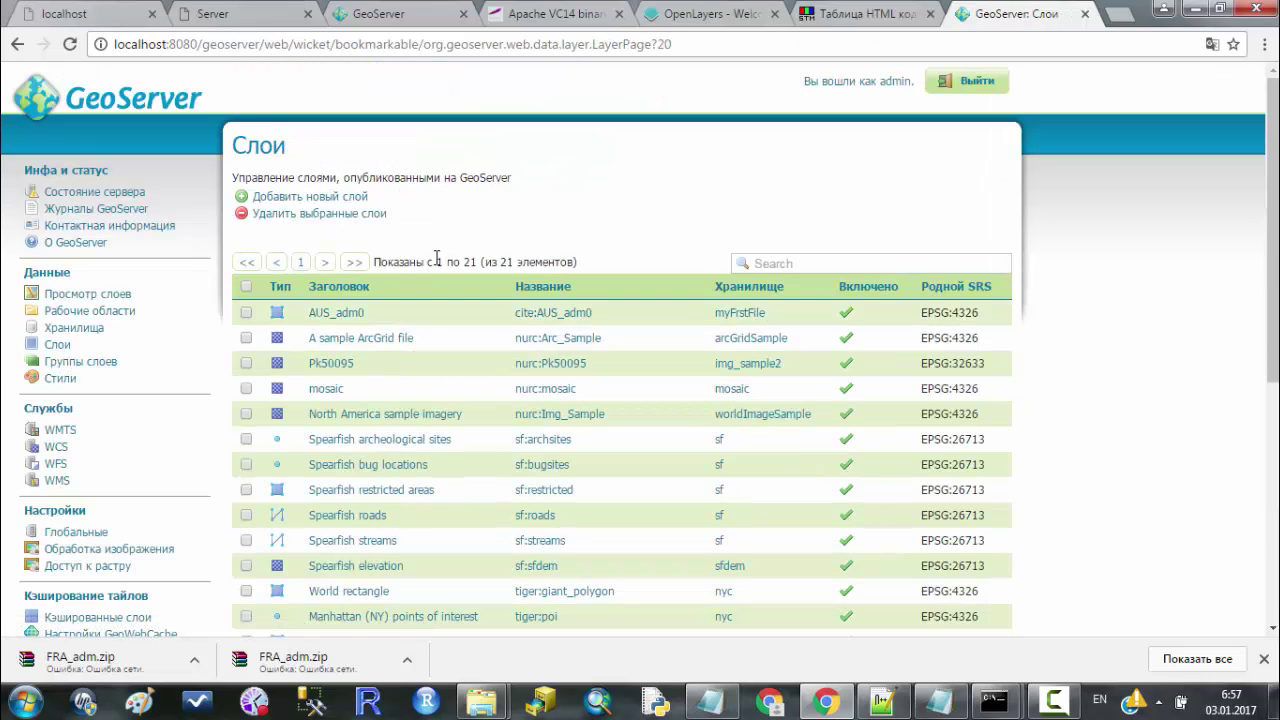
scroll(315, 373, down, 5)
click(337, 370)
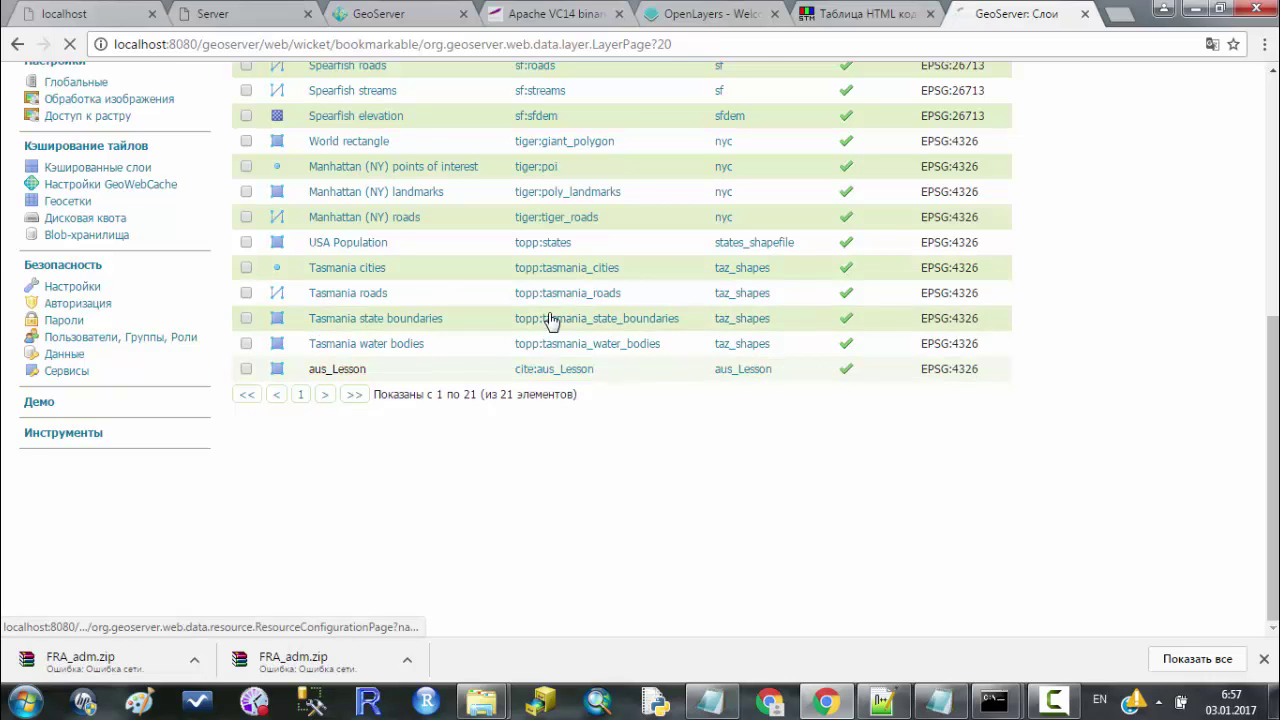
scroll(388, 263, down, 5)
scroll(388, 263, up, 5)
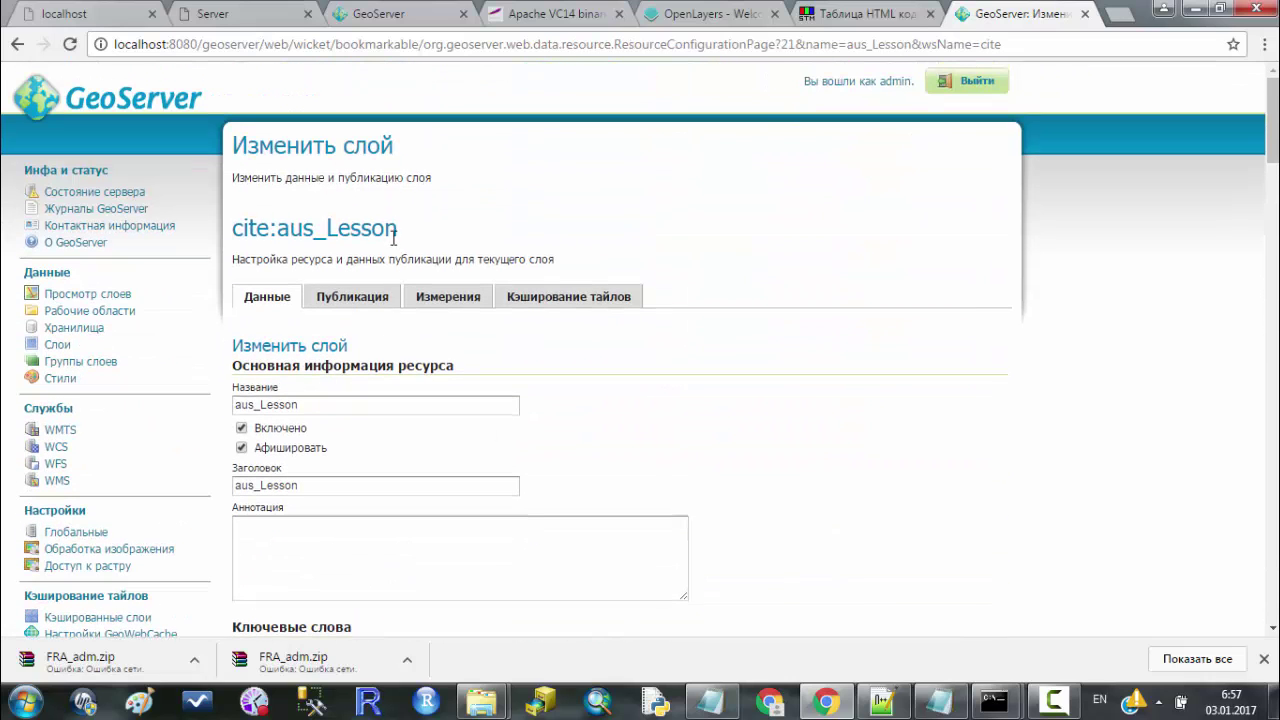
click(346, 300)
scroll(423, 286, down, 10)
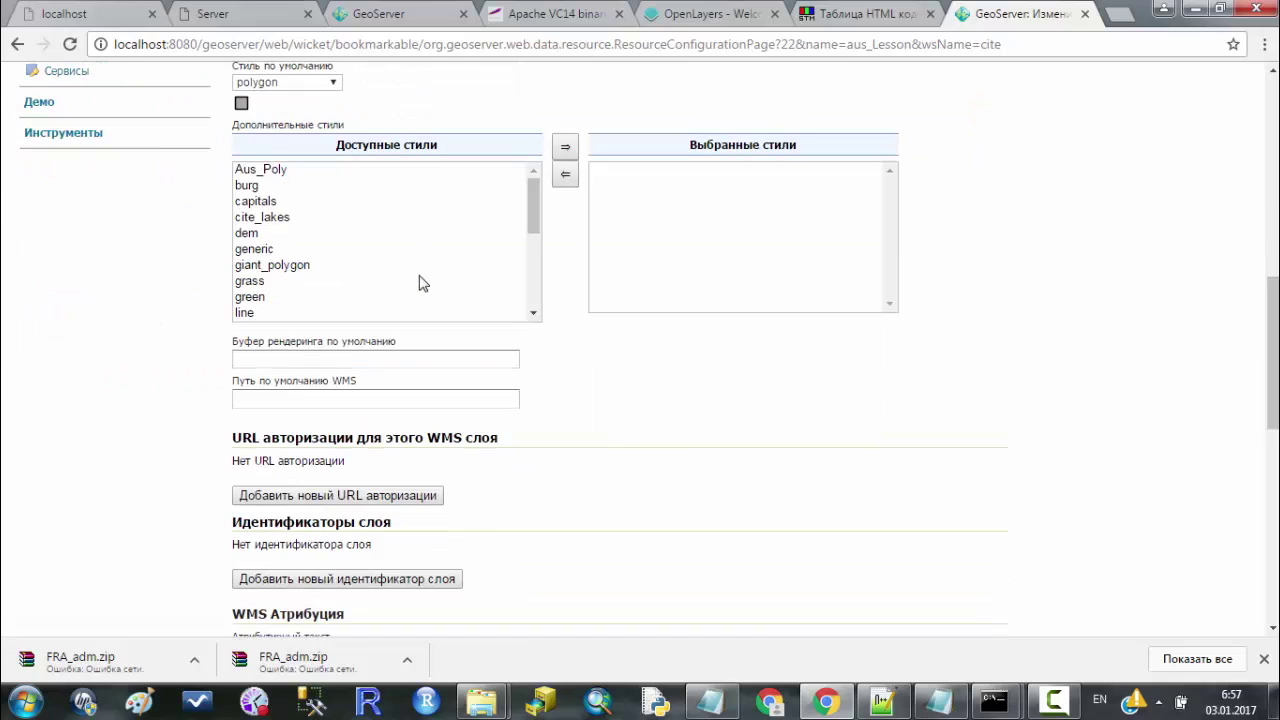
scroll(400, 275, up, 2)
click(330, 271)
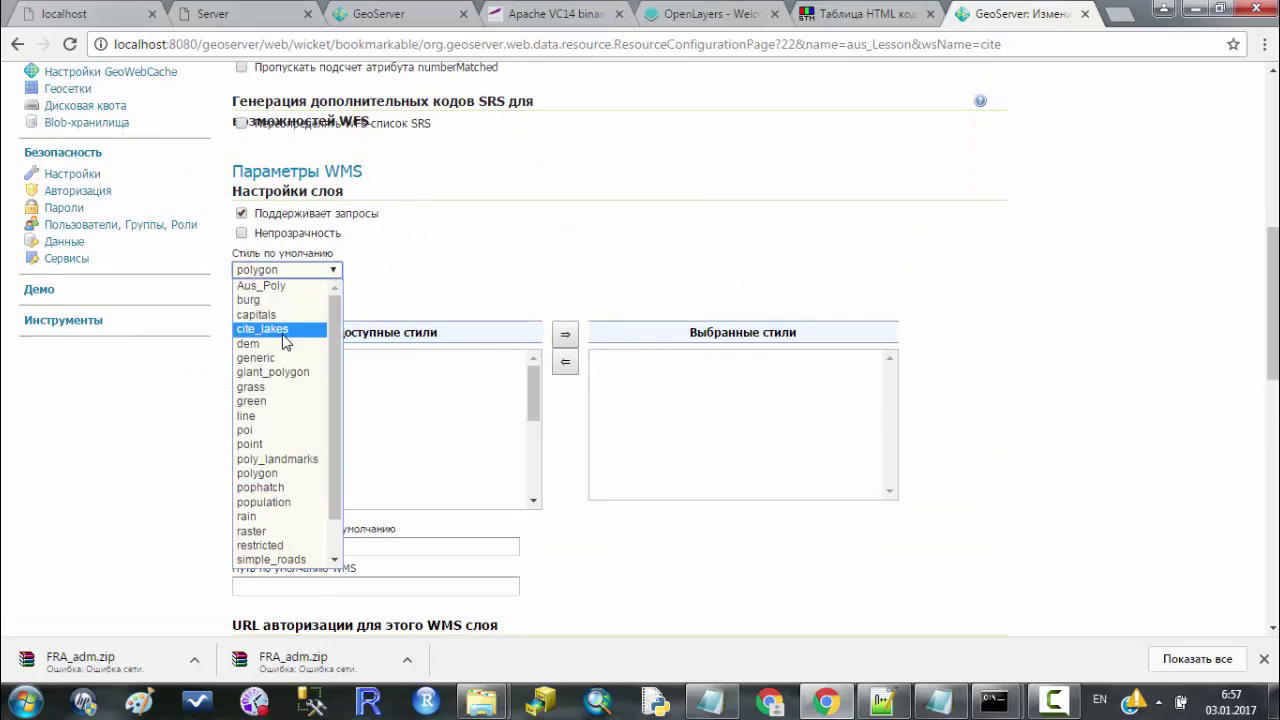
scroll(290, 450, down, 1)
key(Escape)
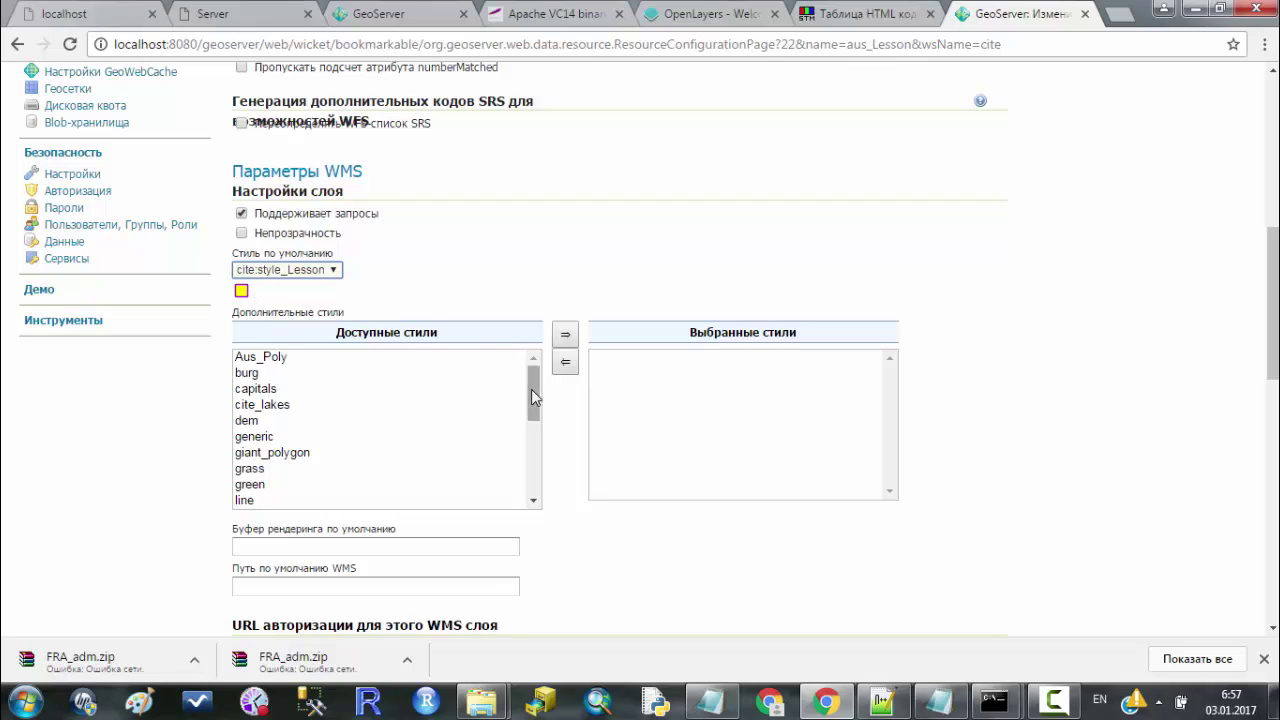
Add polygon to the aus_Lesson layer's selected styles.
drag(531, 397, 523, 369)
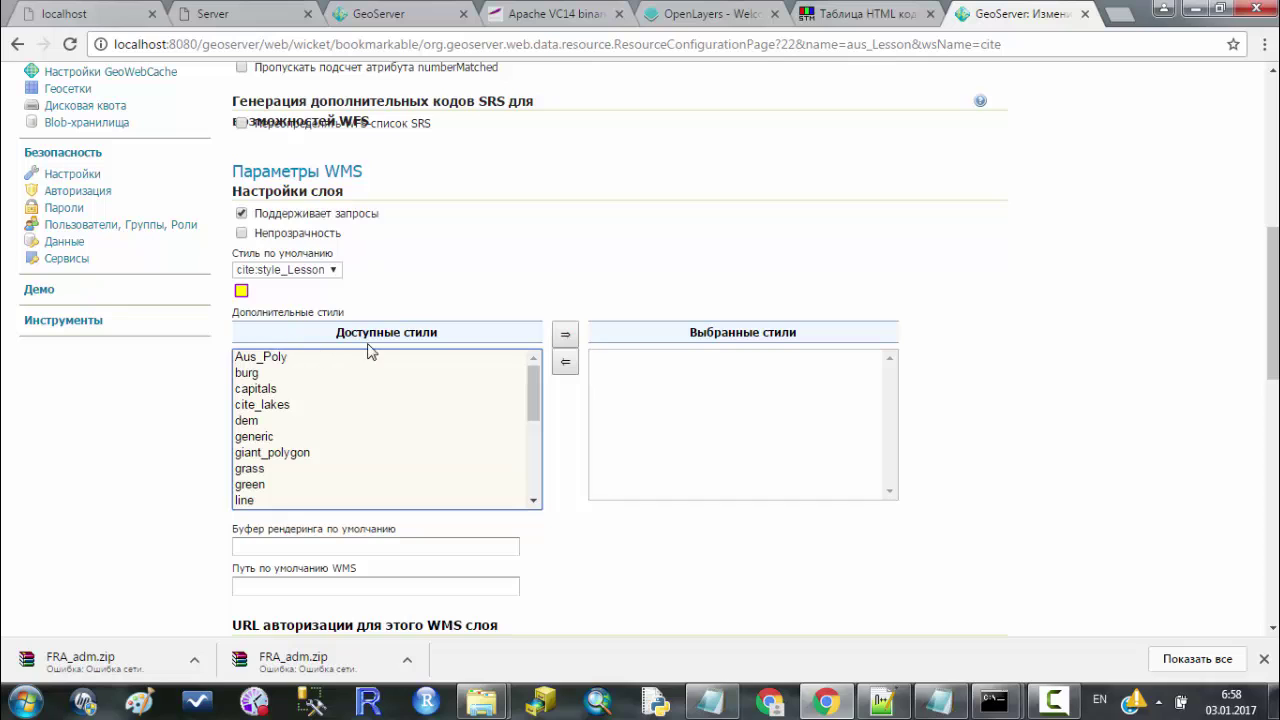
click(989, 395)
scroll(812, 346, down, 3)
scroll(640, 346, up, 2)
scroll(297, 371, down, 5)
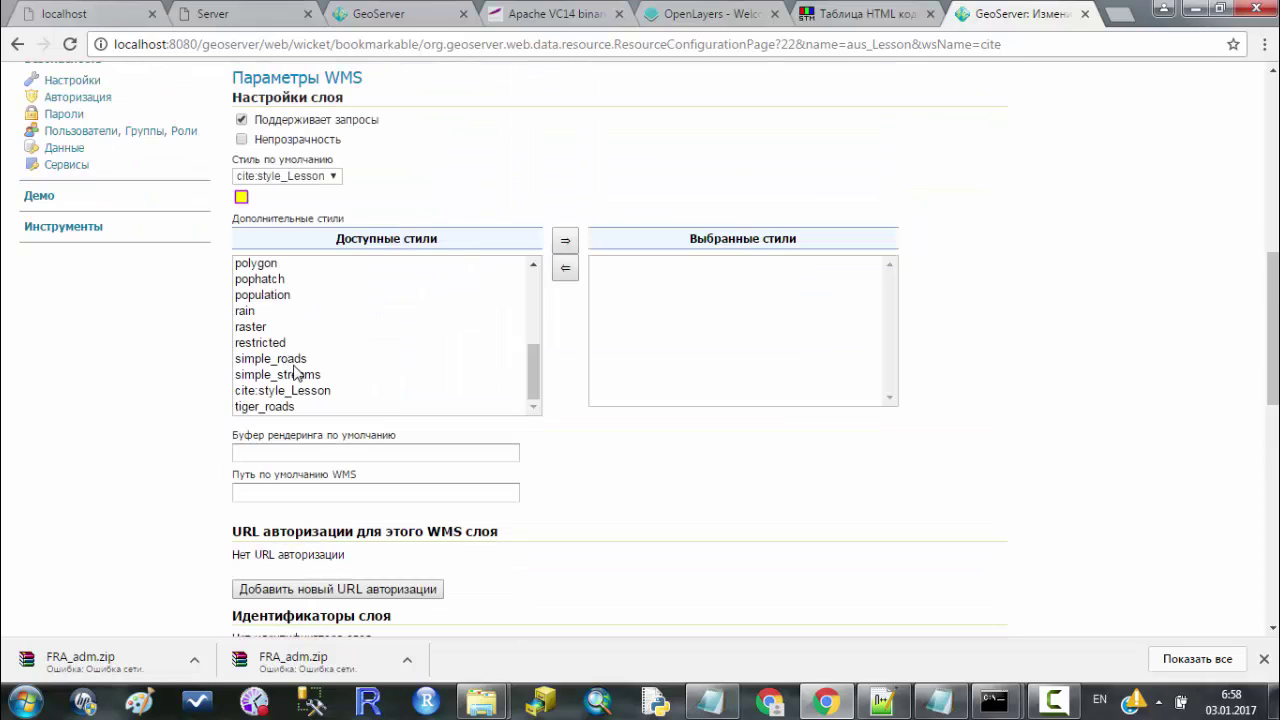
double_click(258, 268)
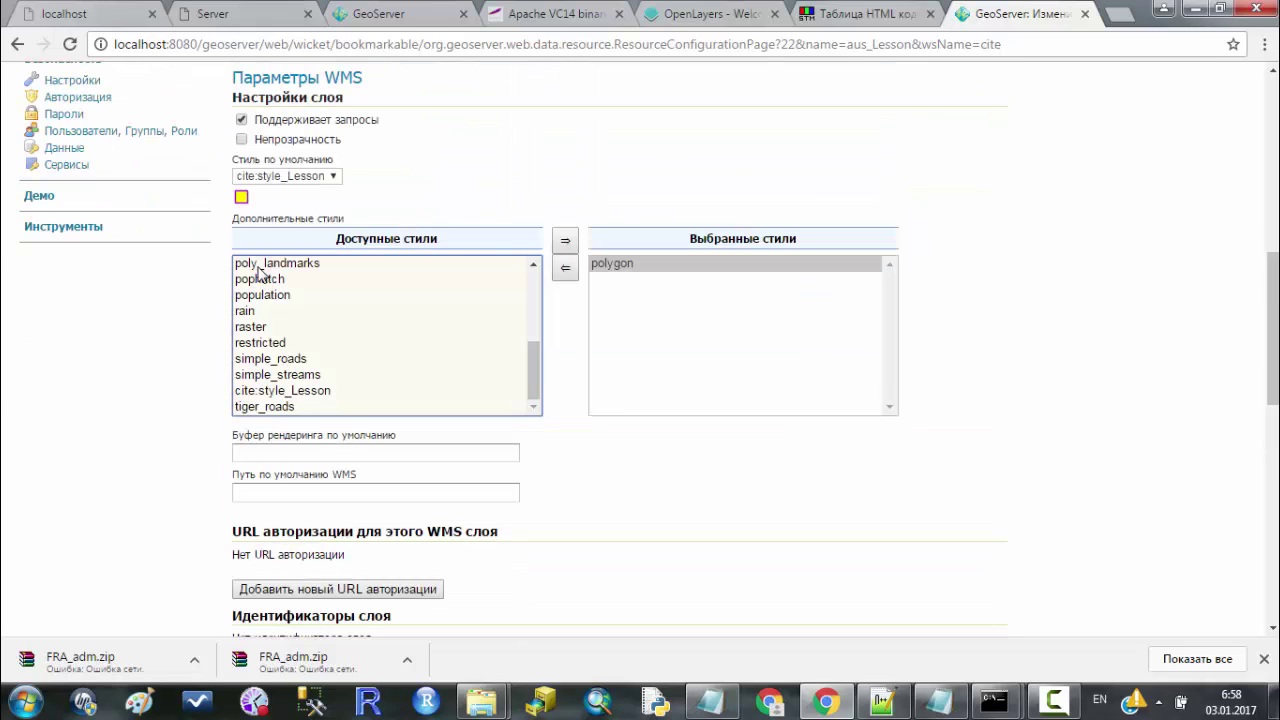
scroll(931, 377, down, 10)
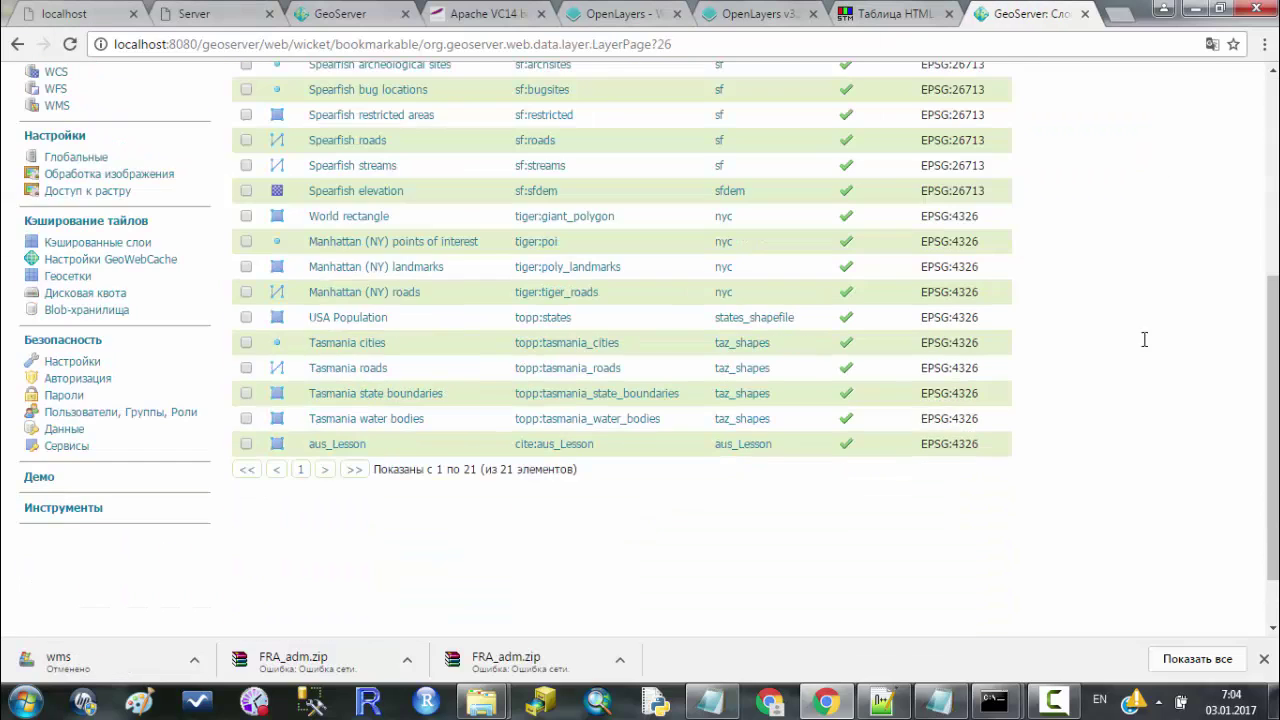
Preview aus_Lesson as an OpenLayers map from Layer Preview and view that page's HTML source.
scroll(1144, 340, up, 5)
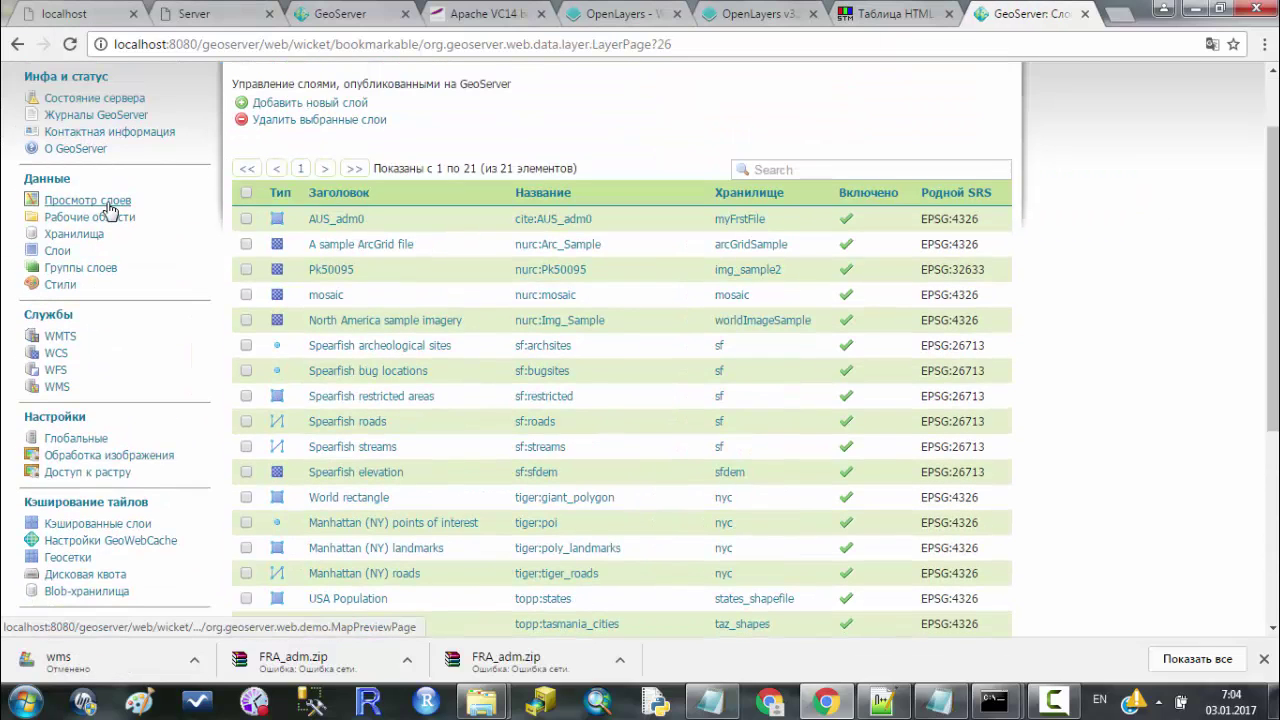
click(115, 202)
scroll(545, 248, down, 10)
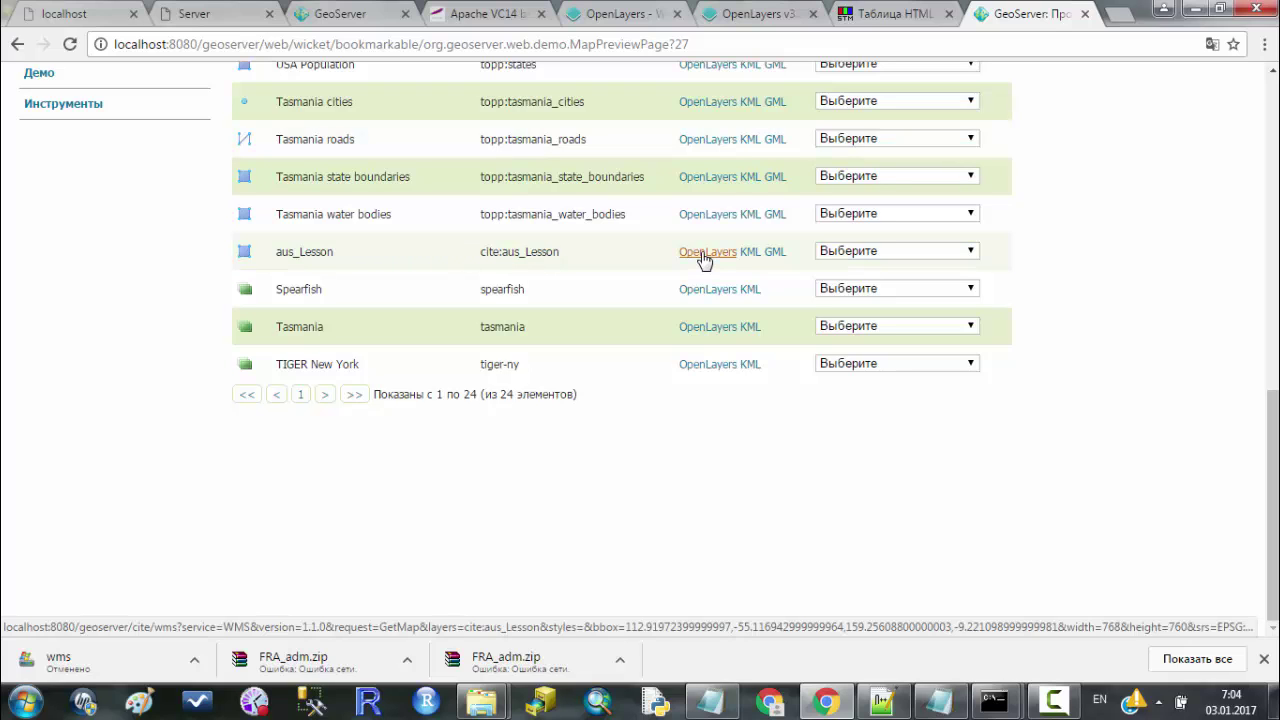
click(929, 251)
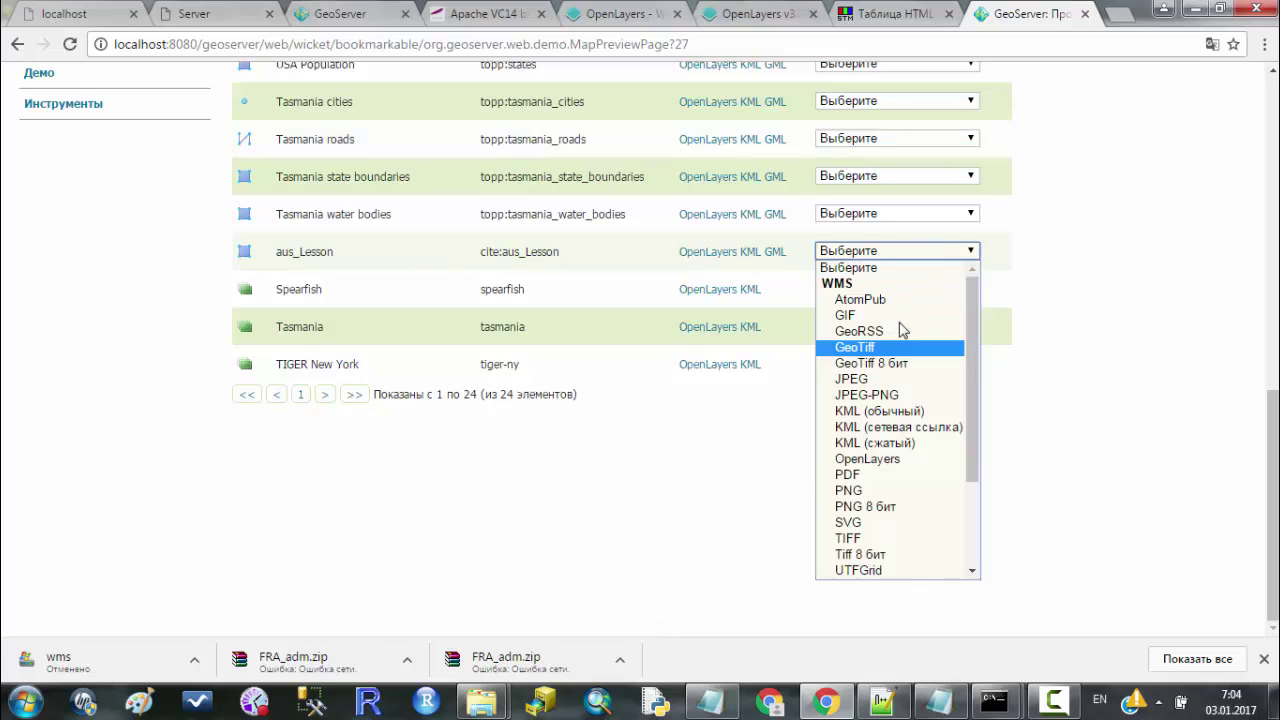
scroll(903, 320, down, 3)
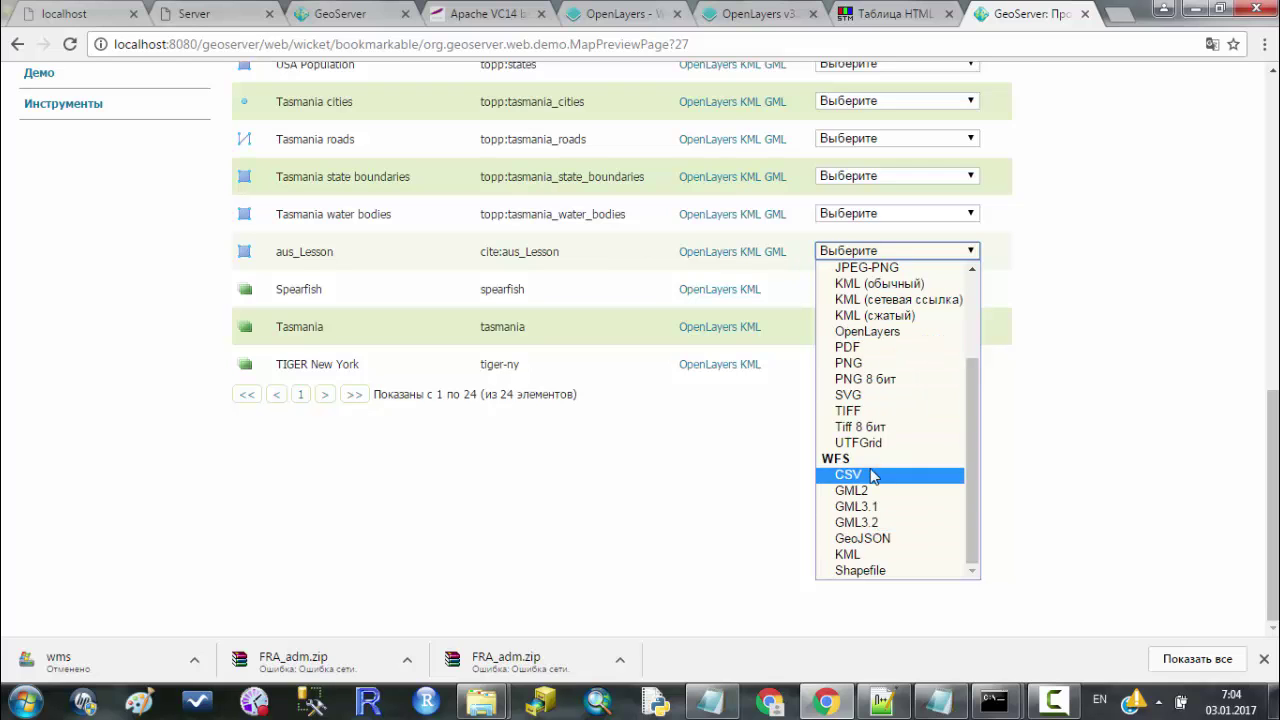
scroll(760, 330, up, 1)
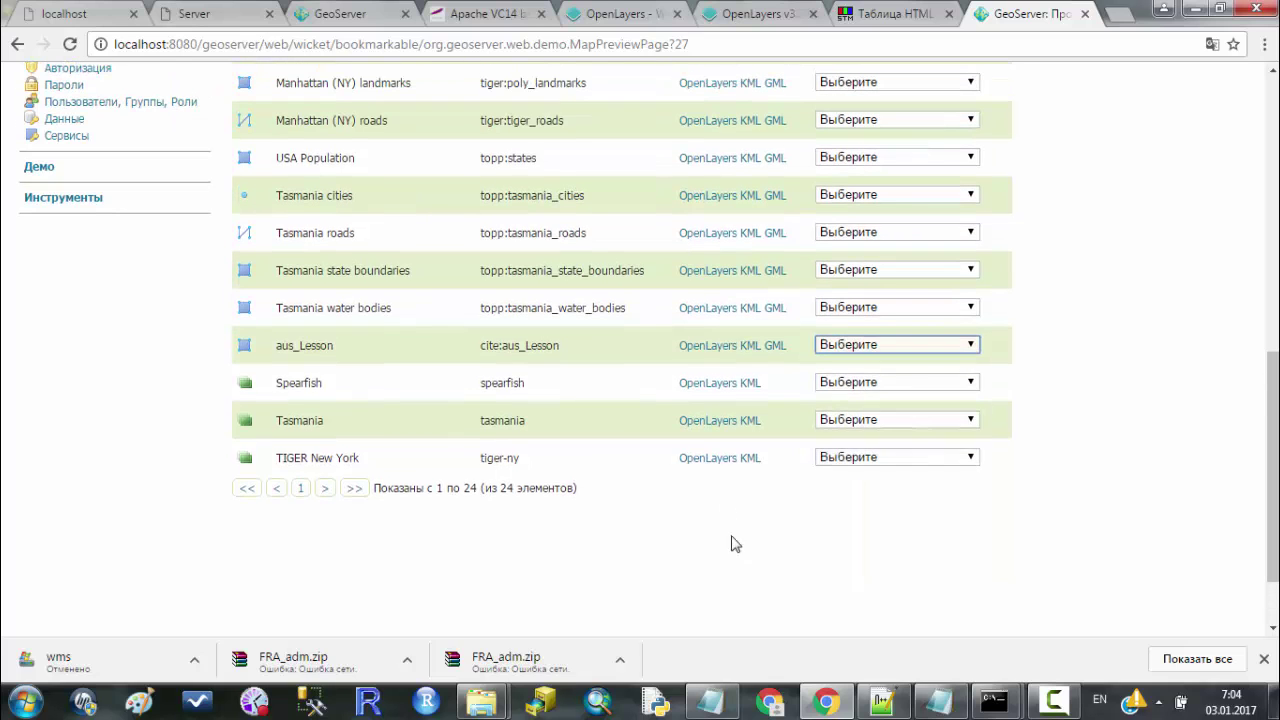
click(706, 346)
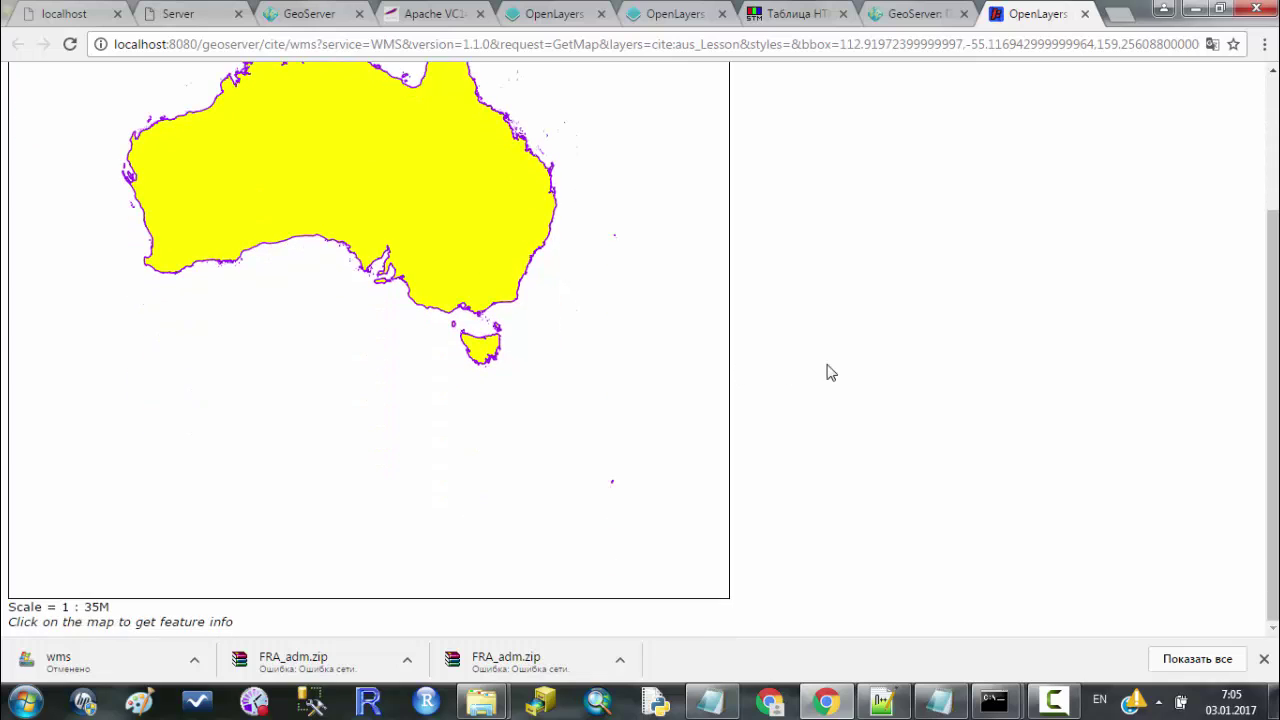
scroll(827, 370, up, 2)
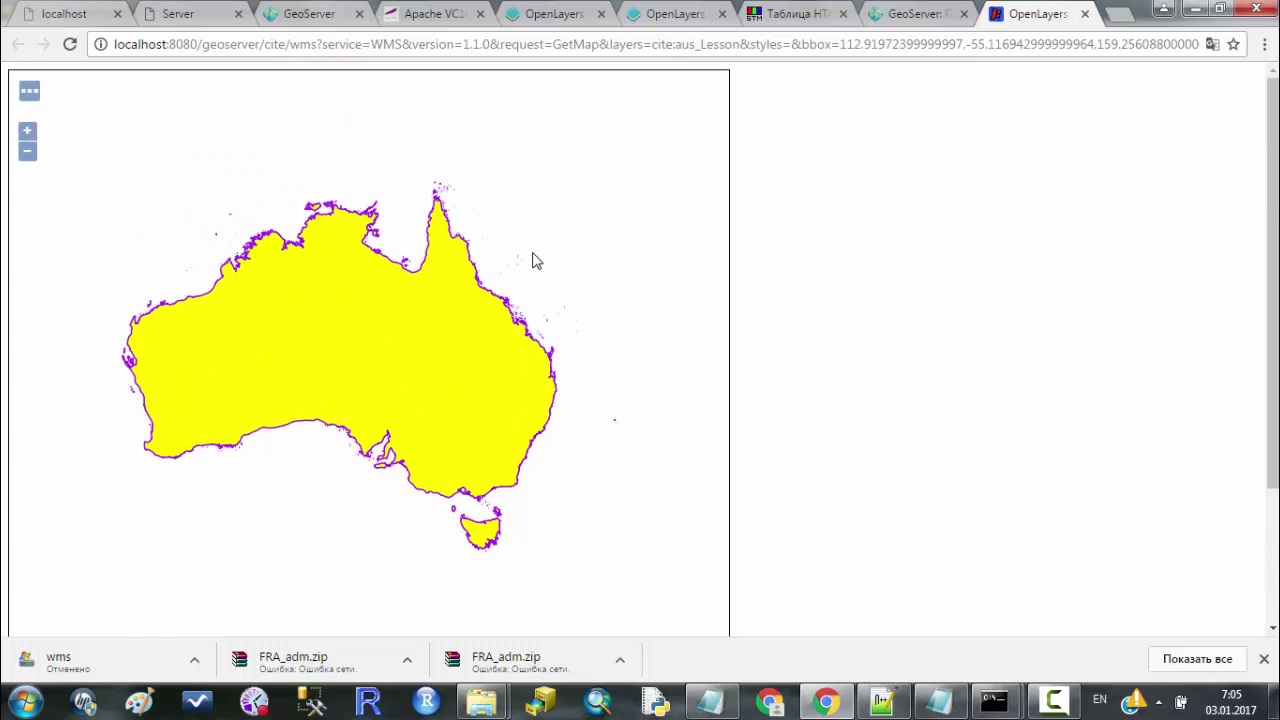
key(ctrl+u)
scroll(371, 286, down, 20)
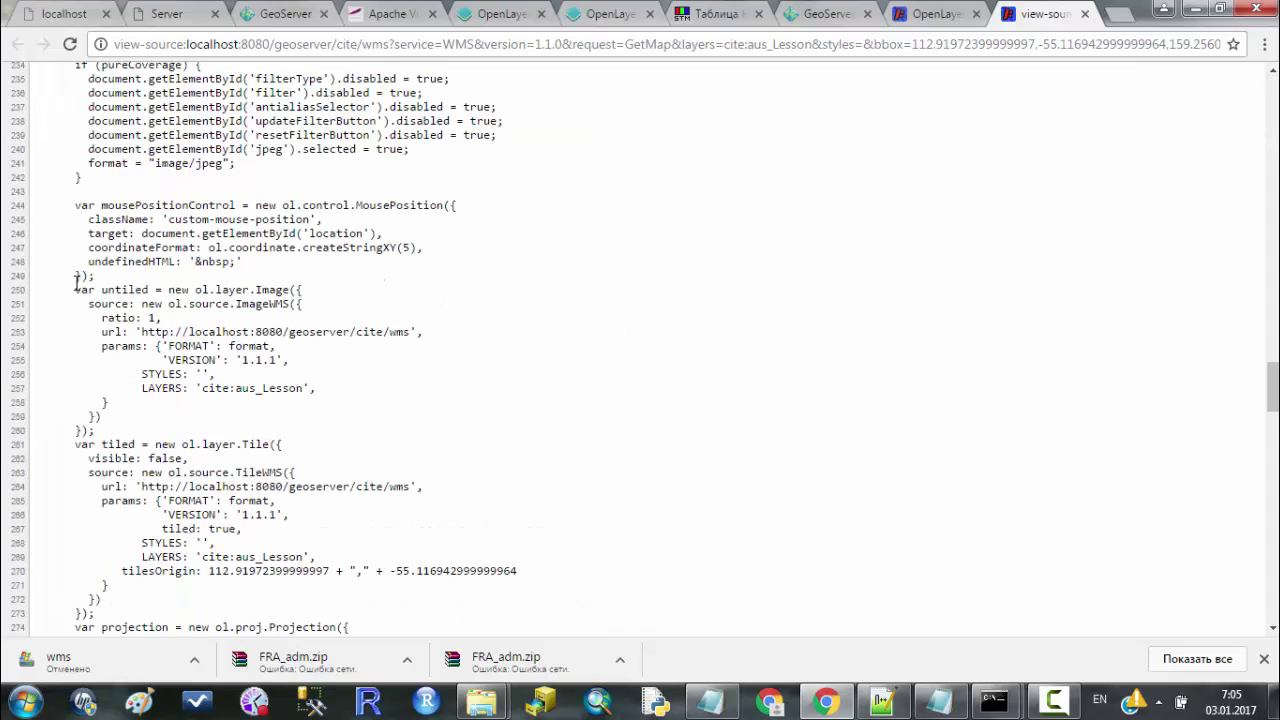
Select and review the untiled ImageWMS code block on lines 250–260 of the preview source.
drag(75, 289, 411, 425)
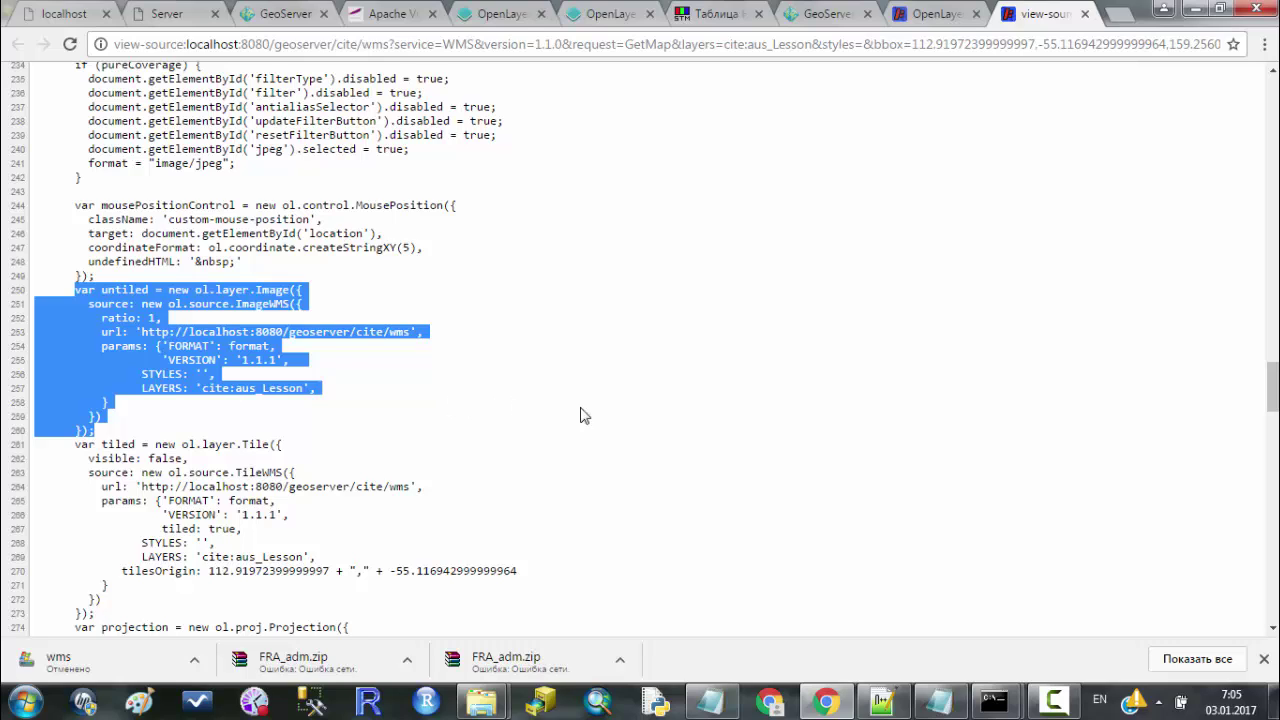
click(471, 371)
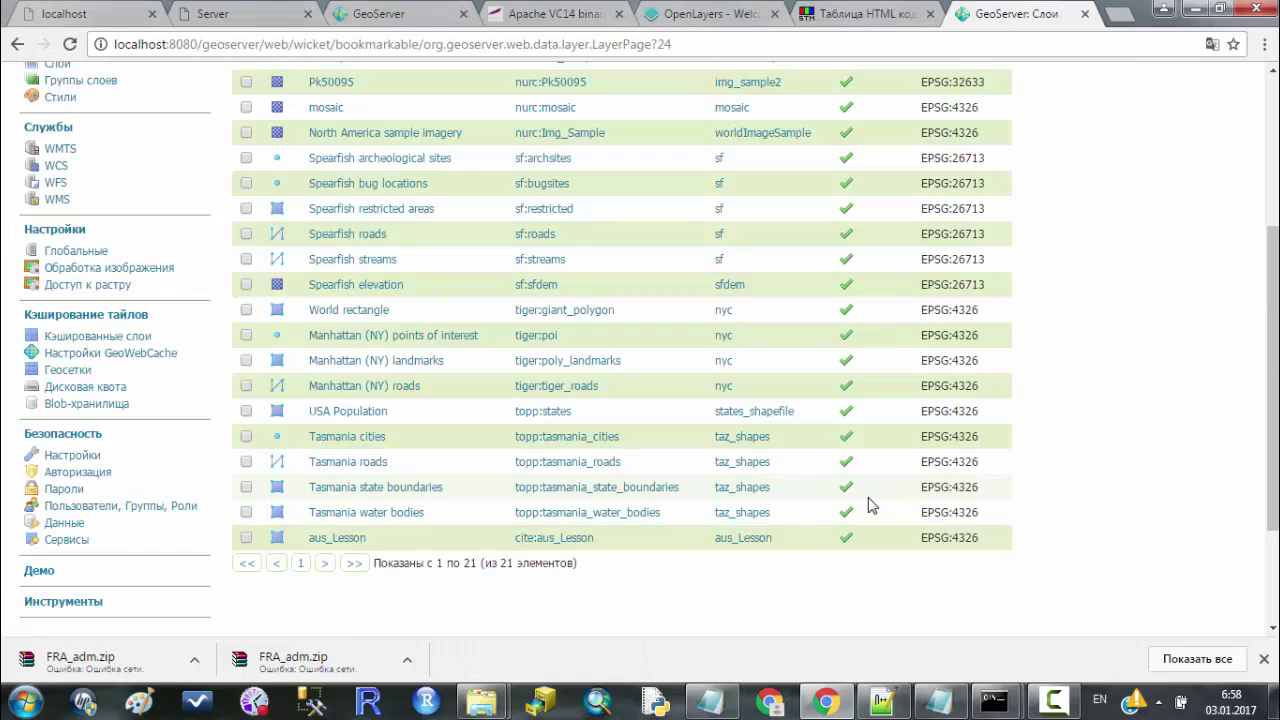
Open the OpenLayers API Docs in a new tab from openlayers.org, then switch to Notepad++.
click(700, 14)
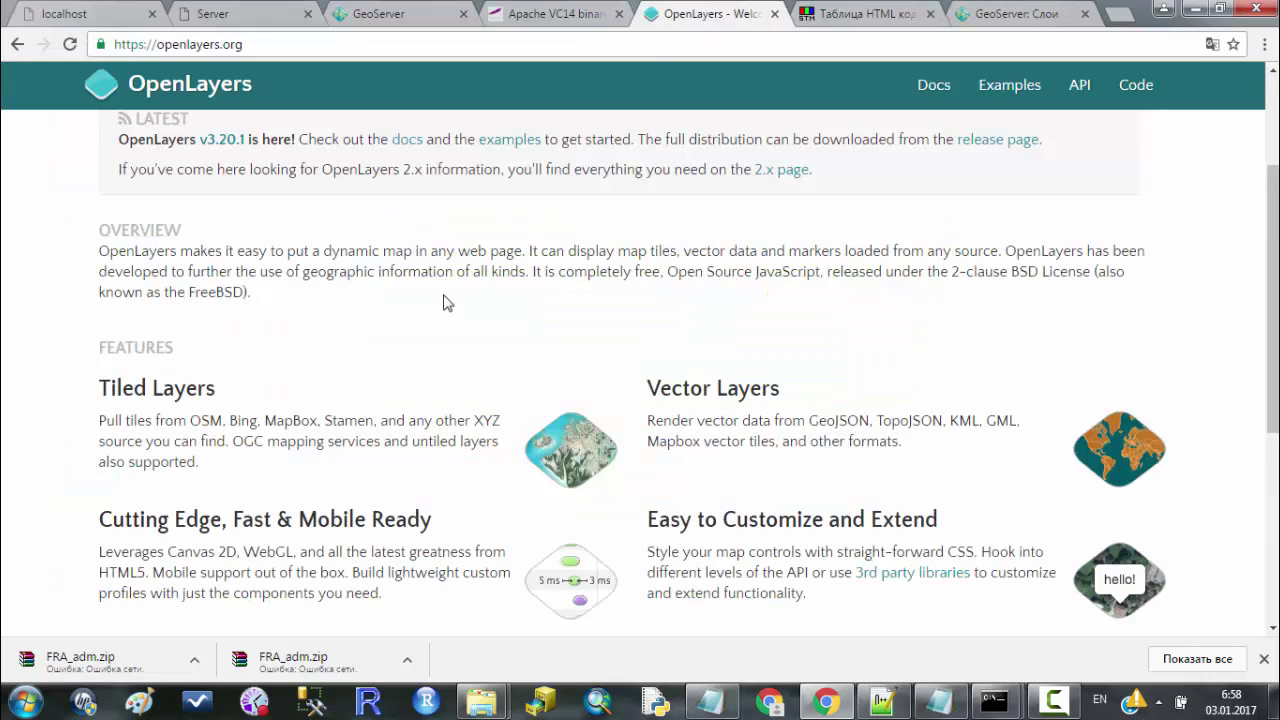
scroll(393, 357, up, 3)
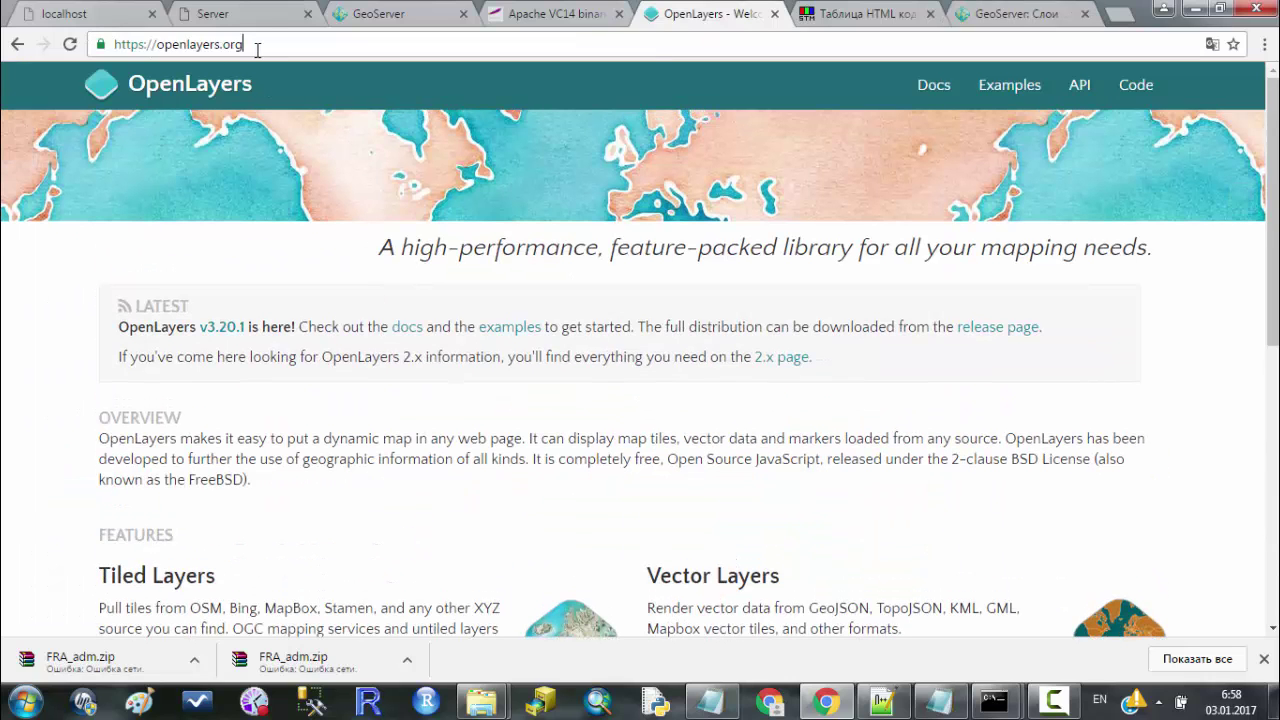
scroll(464, 434, down, 7)
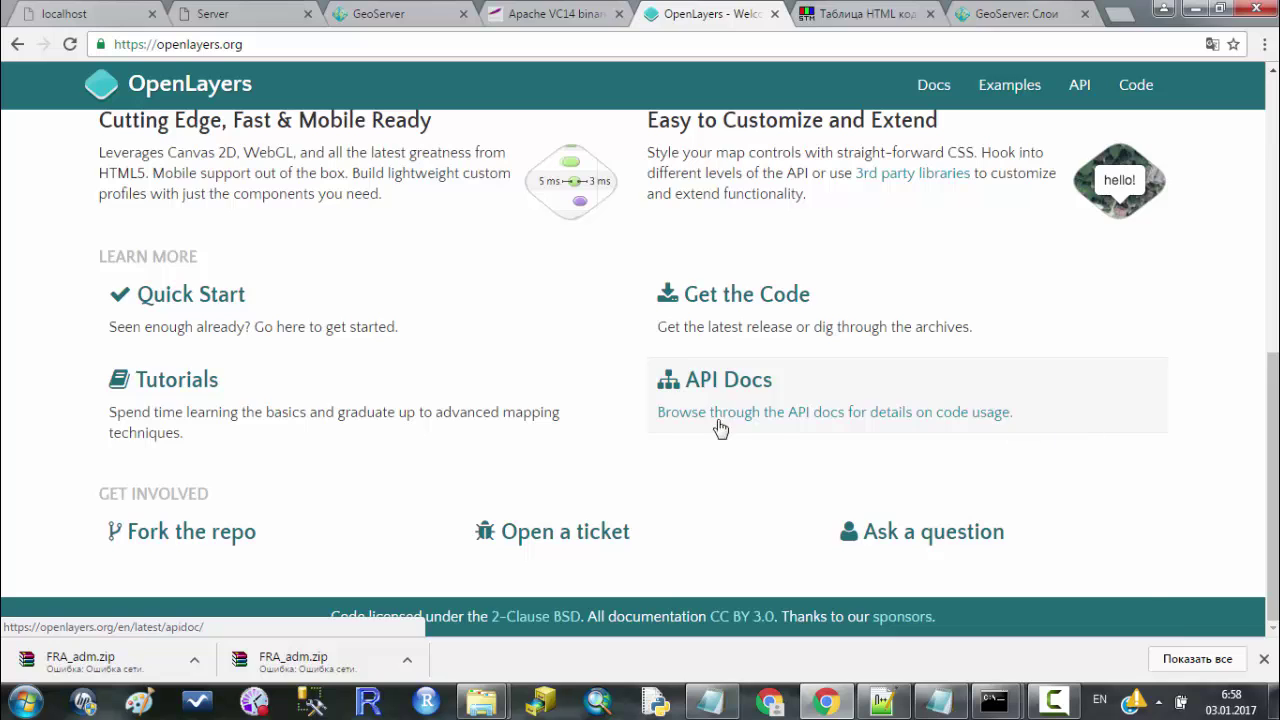
middle_click(718, 420)
scroll(640, 330, up, 7)
scroll(569, 238, down, 7)
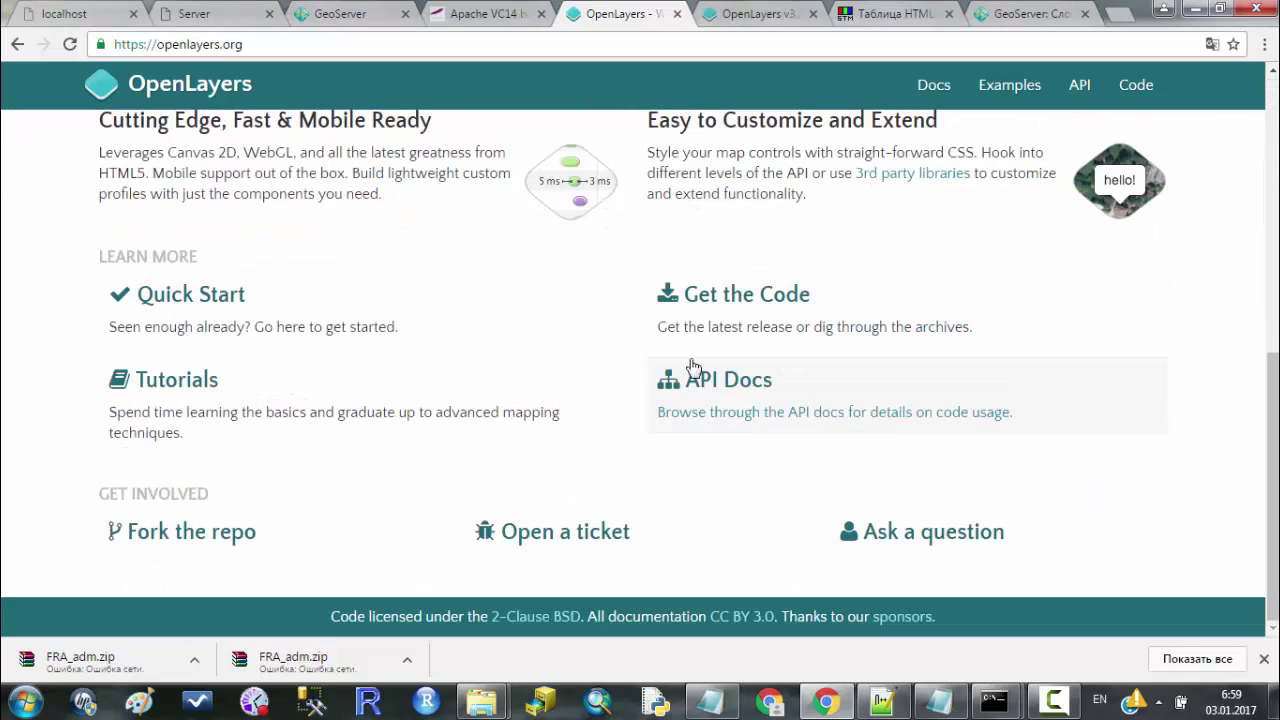
click(824, 704)
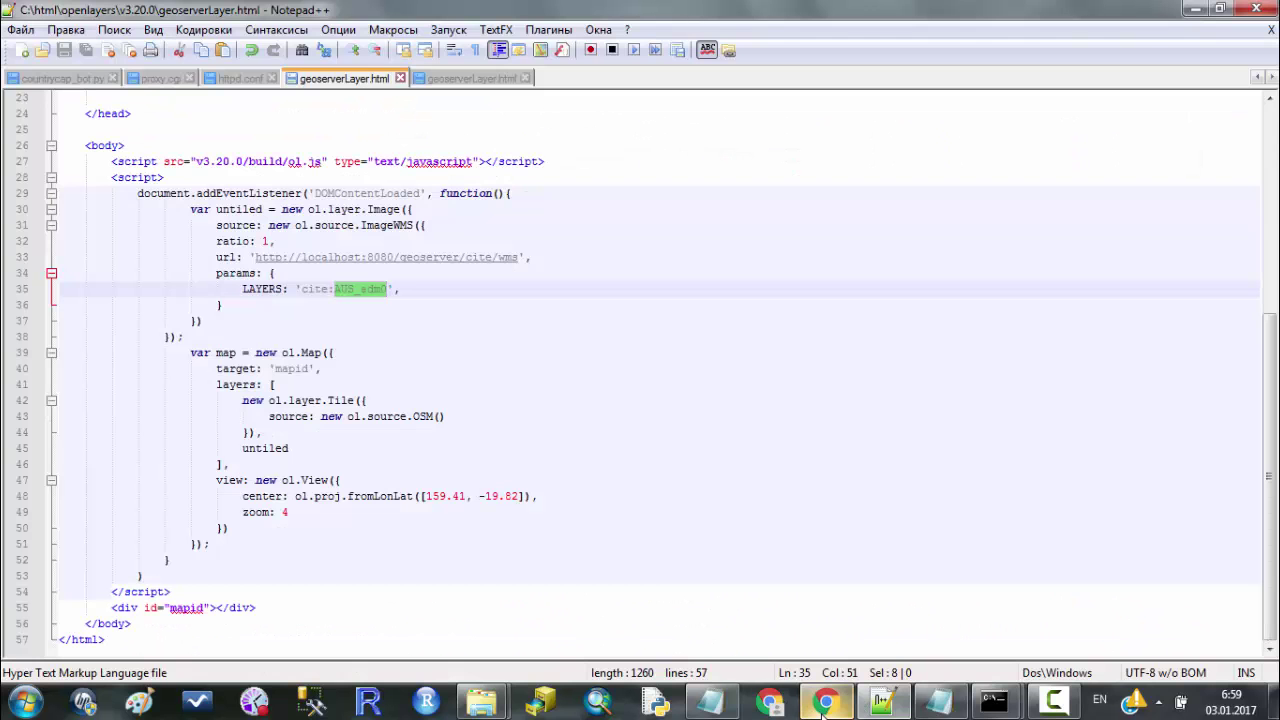
Review the meta, stylesheet and jQuery script lines at the top of geoserverLayer.html.
click(400, 288)
scroll(480, 260, up, 7)
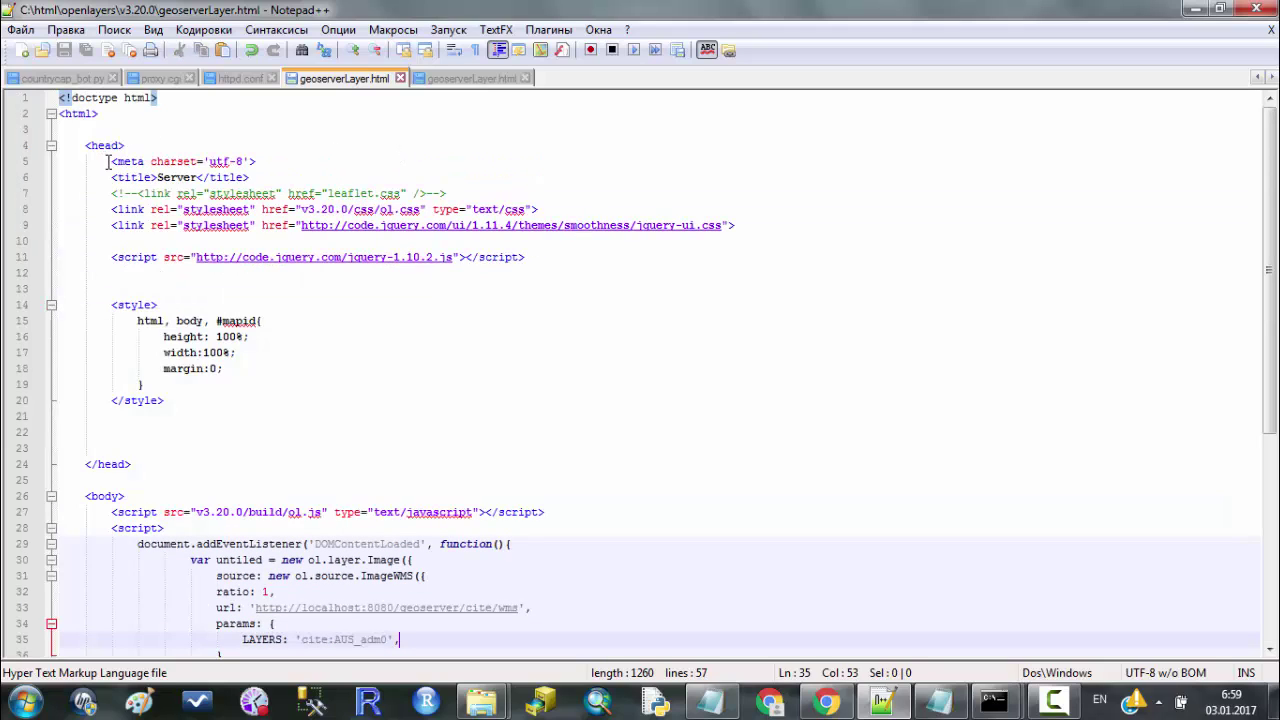
drag(107, 161, 797, 224)
click(793, 258)
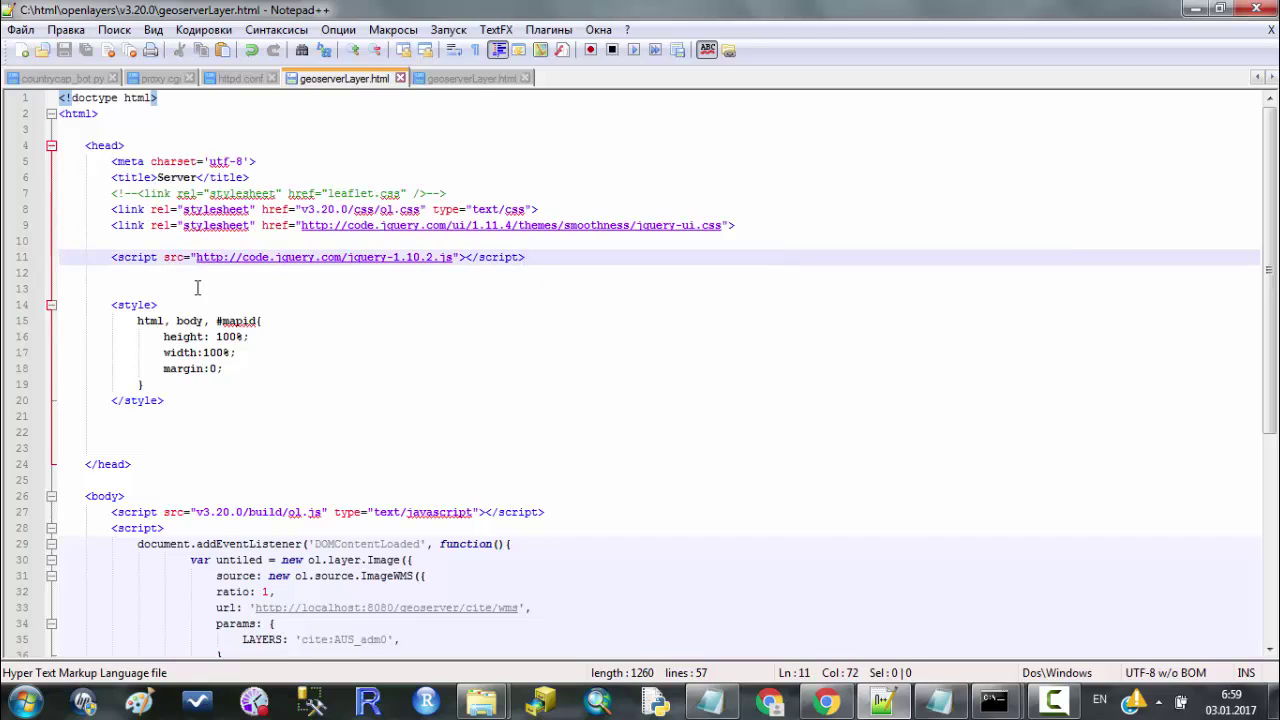
click(111, 257)
shift+click(576, 257)
click(576, 257)
Inspect the ol.js script tag on line 27.
scroll(111, 305, down, 4)
drag(111, 305, 579, 305)
click(579, 305)
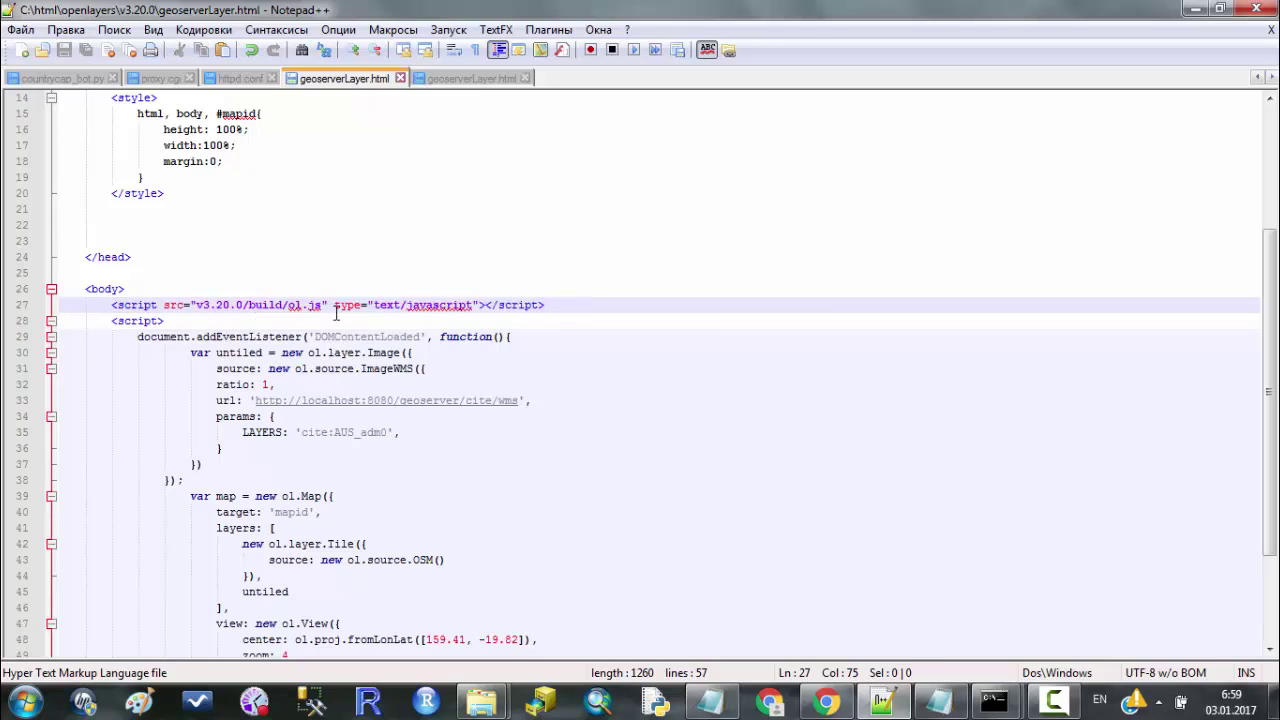
click(290, 305)
click(296, 305)
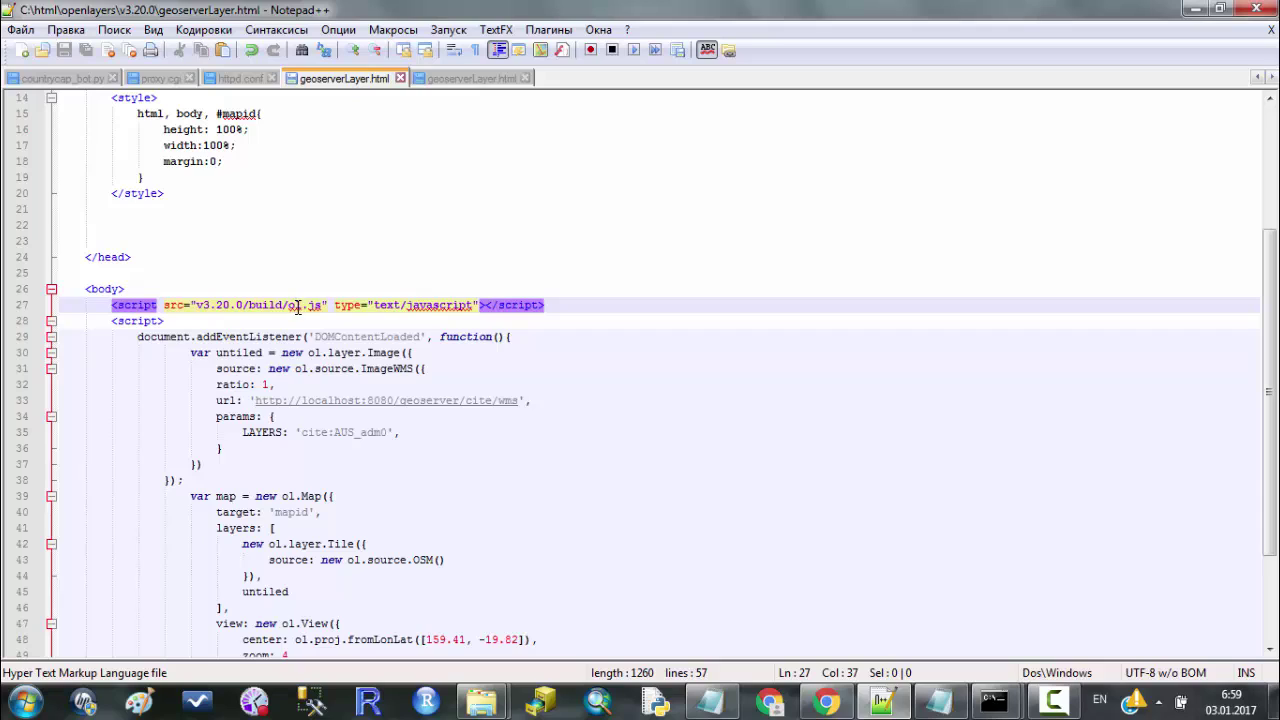
click(301, 306)
drag(301, 306, 297, 307)
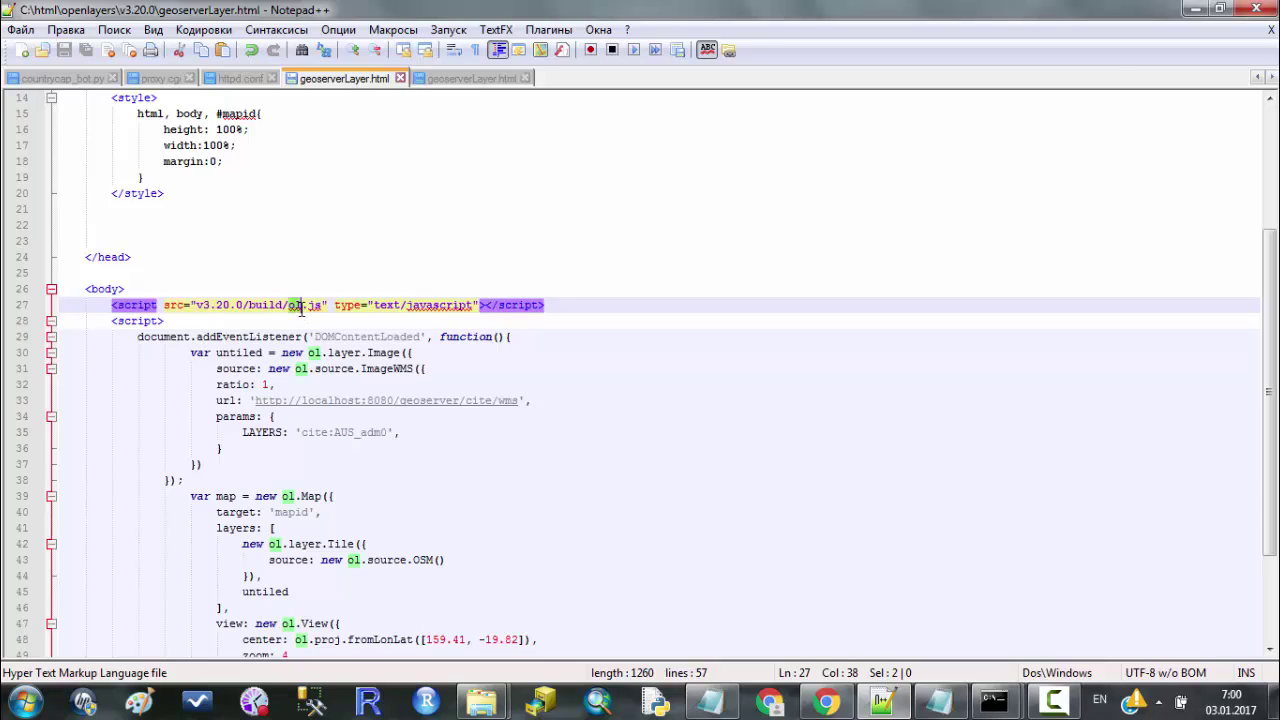
Highlight every use of ol around the untiled layer on line 30.
click(406, 352)
click(419, 354)
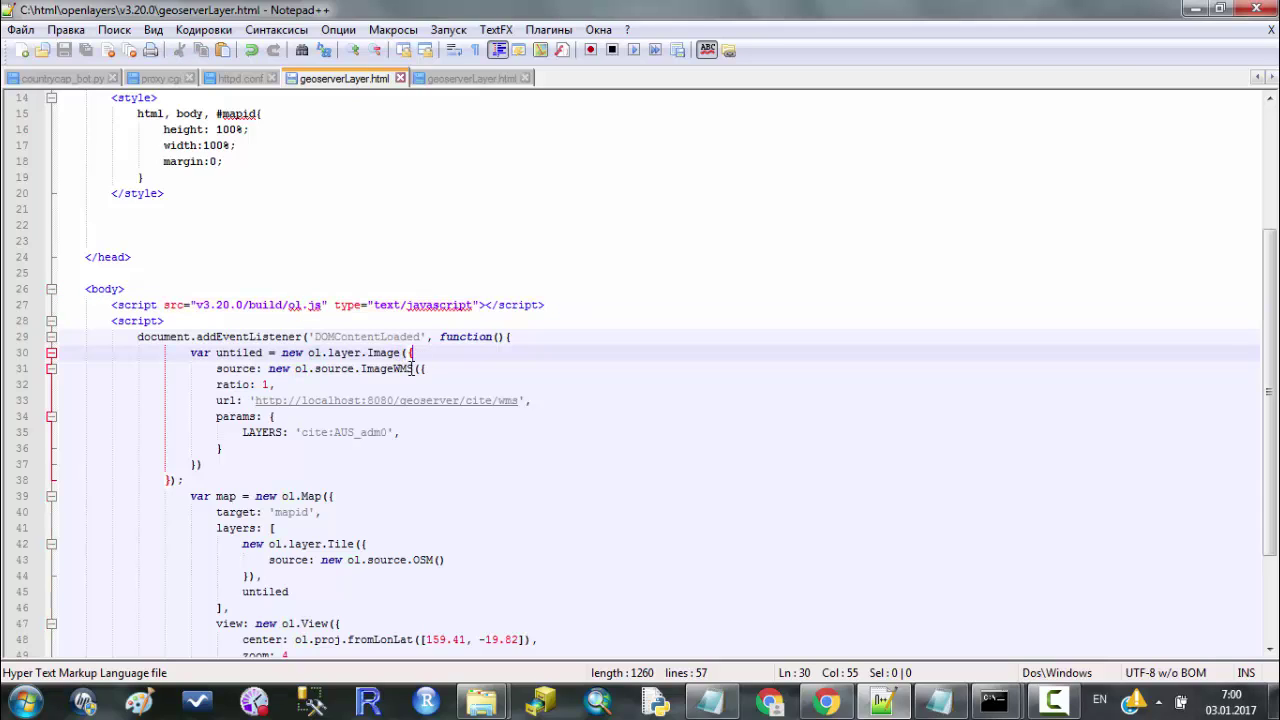
double_click(313, 353)
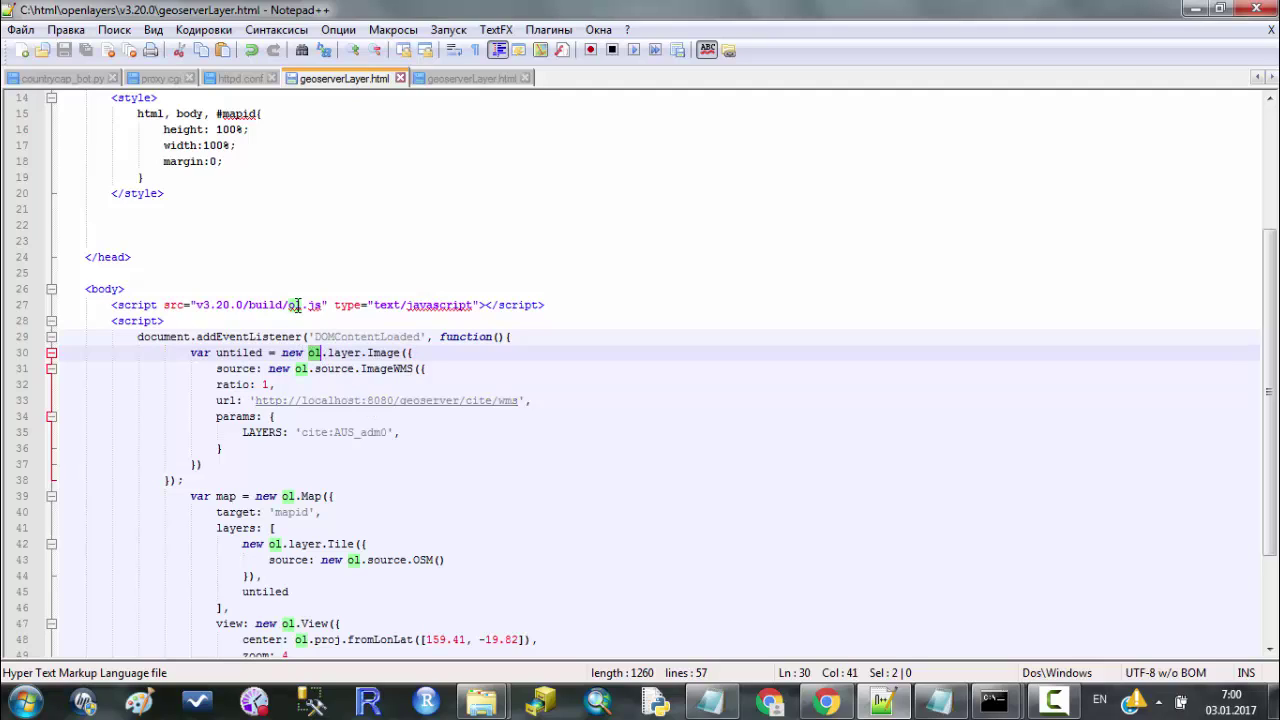
click(444, 353)
Select the mapid id of the map div on line 55.
scroll(130, 533, down, 1)
scroll(130, 533, down, 2)
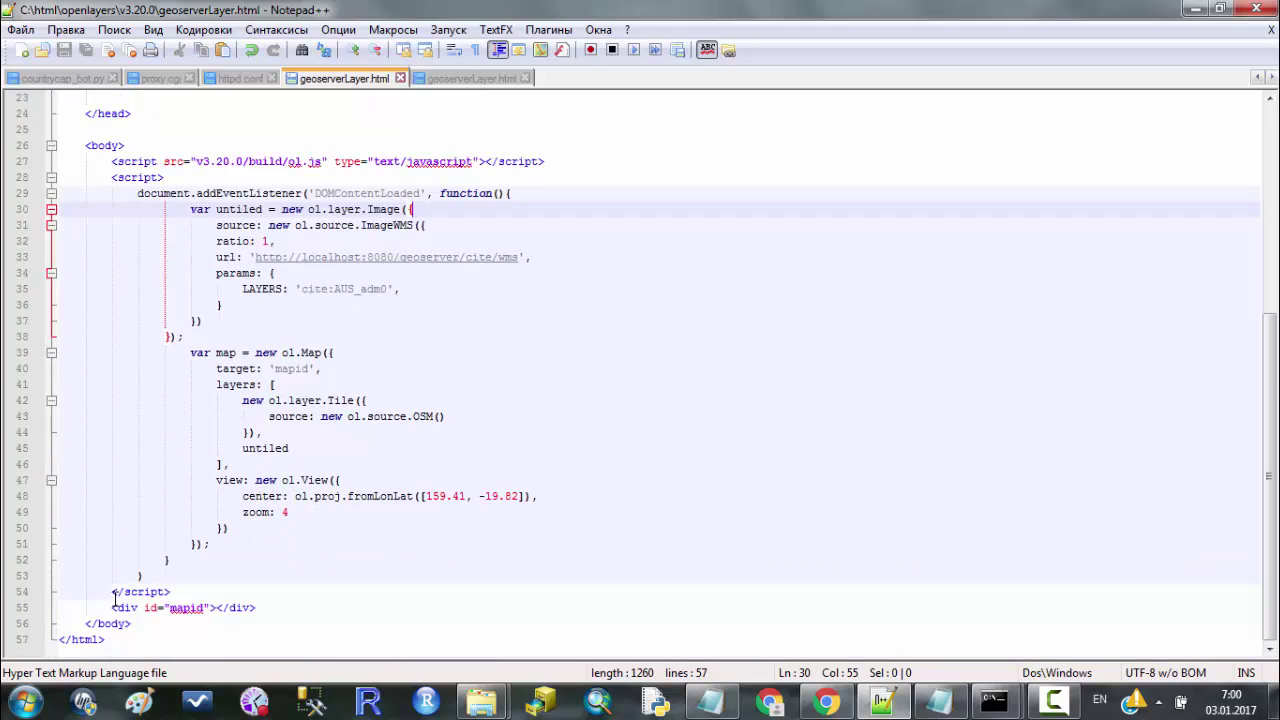
drag(114, 607, 256, 608)
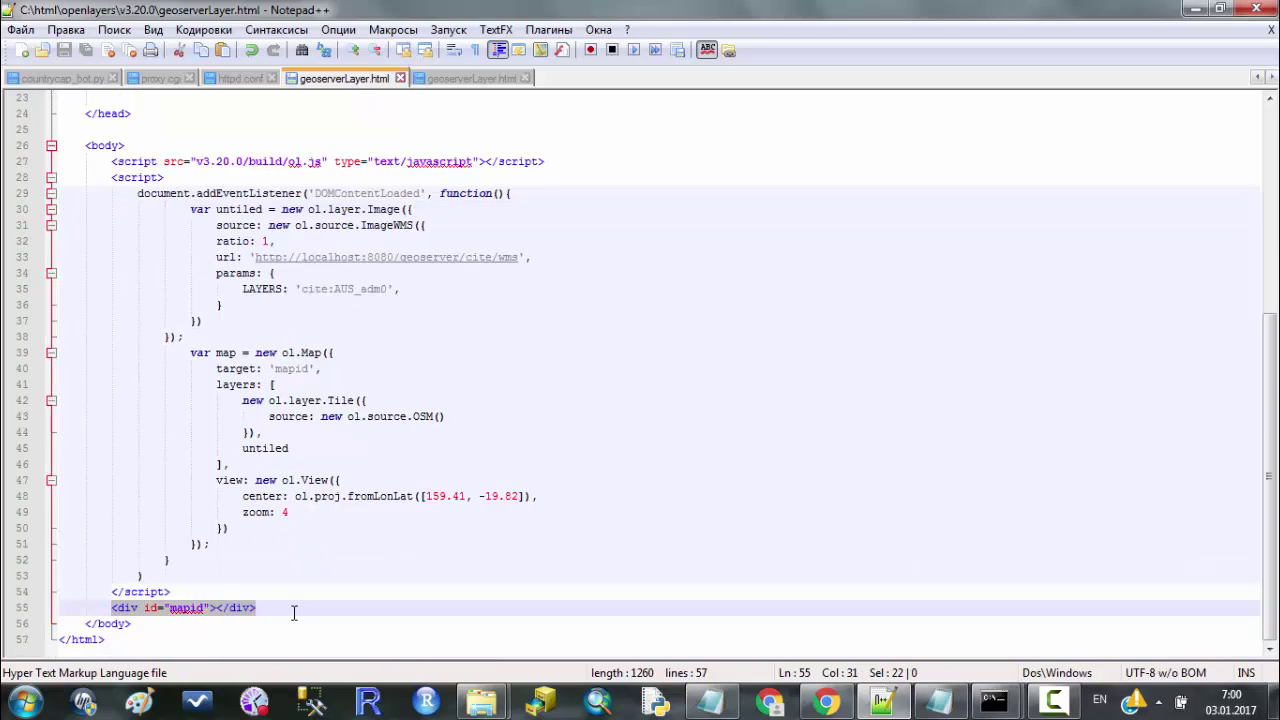
click(286, 612)
double_click(186, 608)
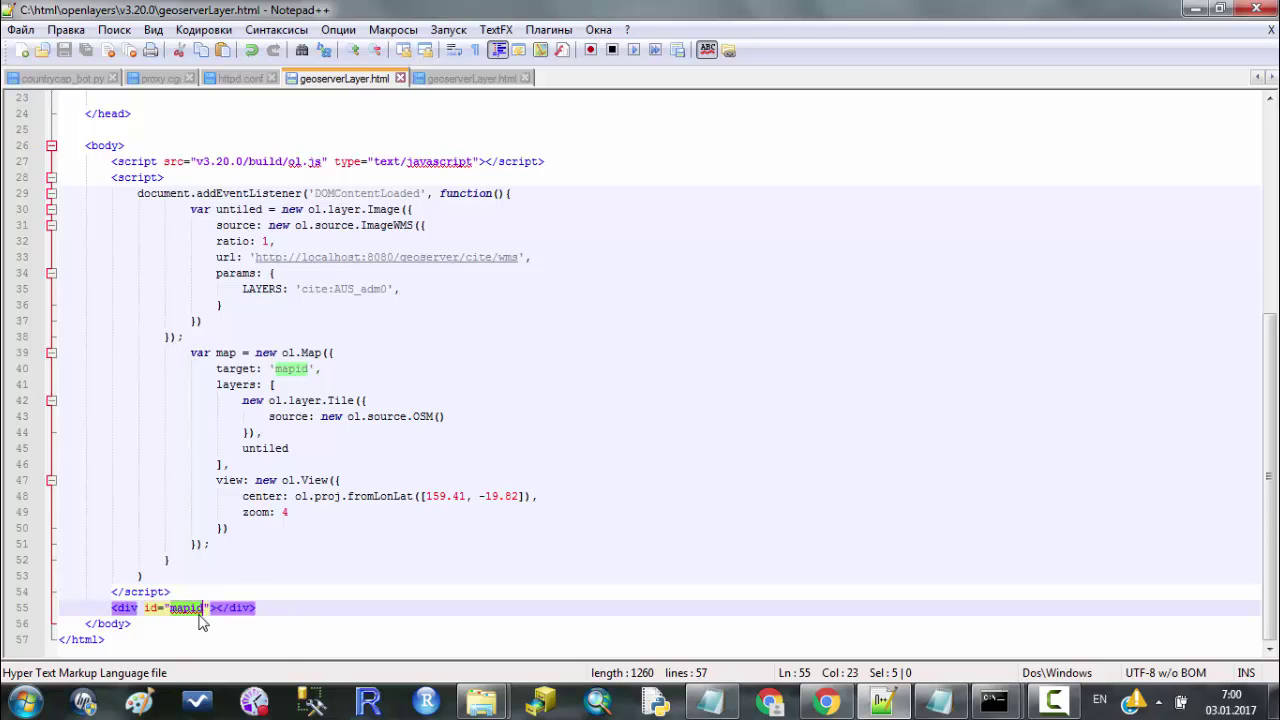
Review the <style> block's full-size rules, including margin:0.
scroll(268, 486, up, 3)
scroll(180, 280, up, 2)
drag(111, 193, 297, 289)
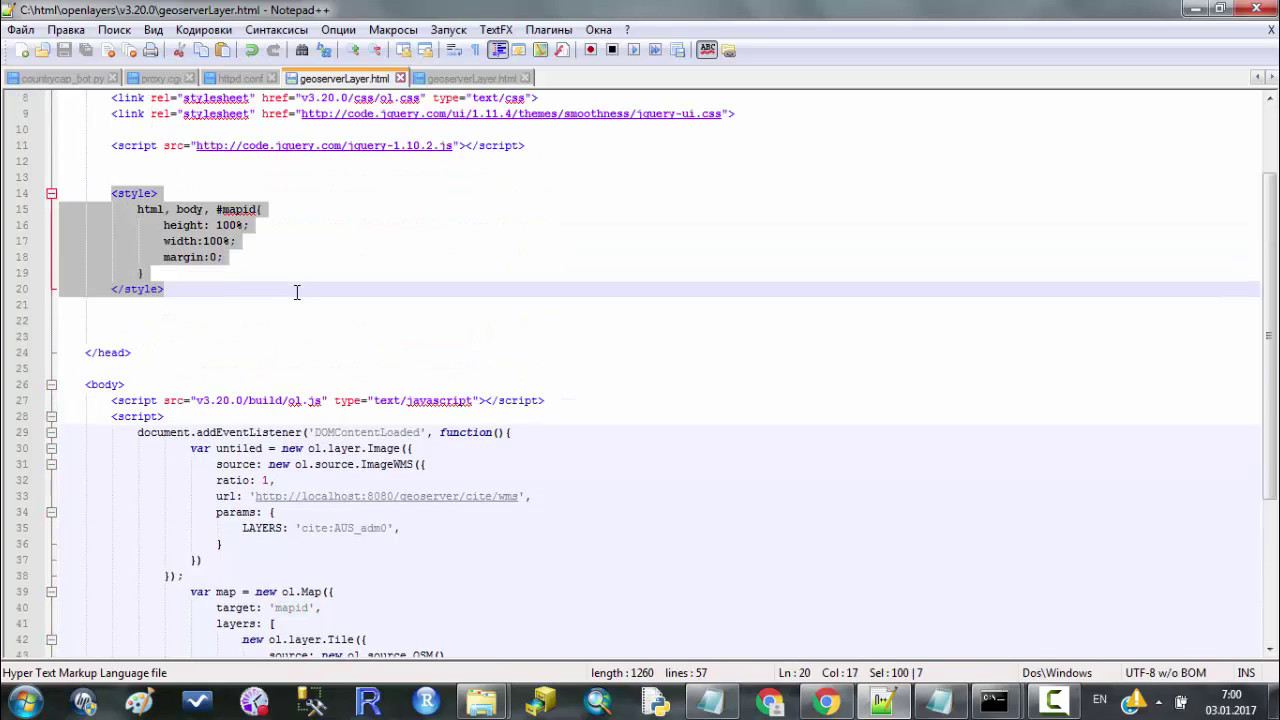
click(185, 226)
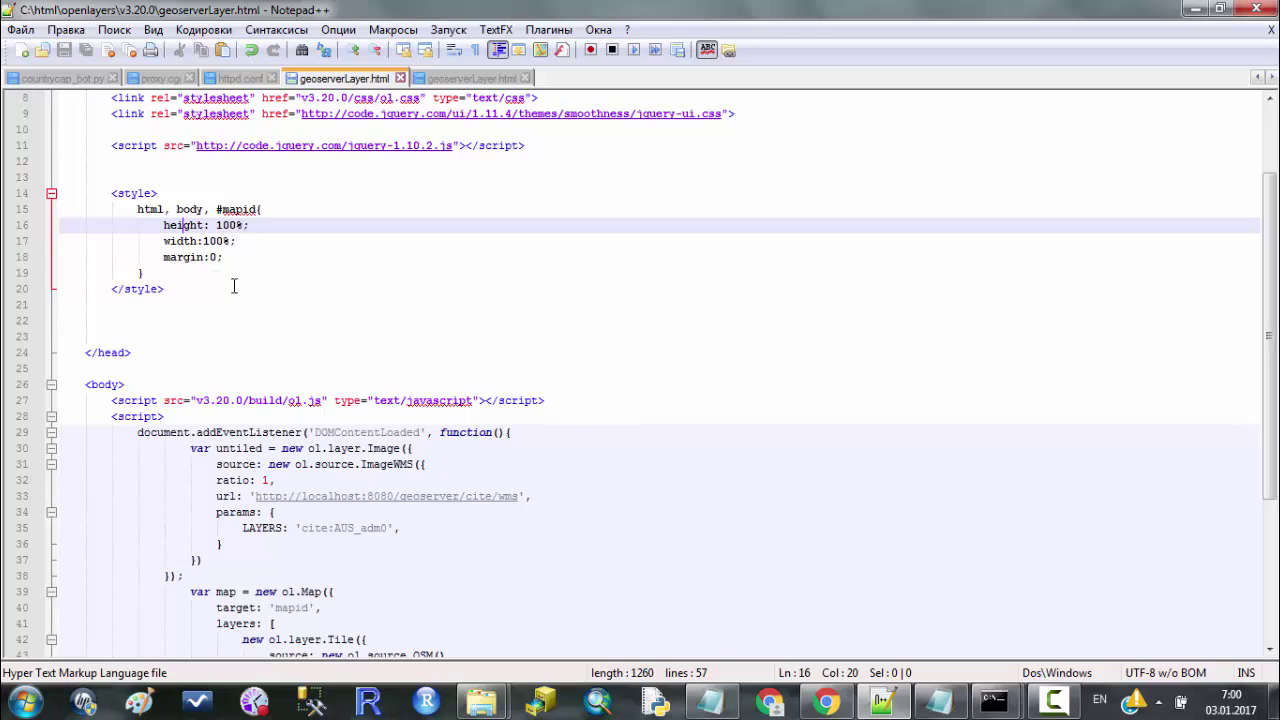
click(226, 260)
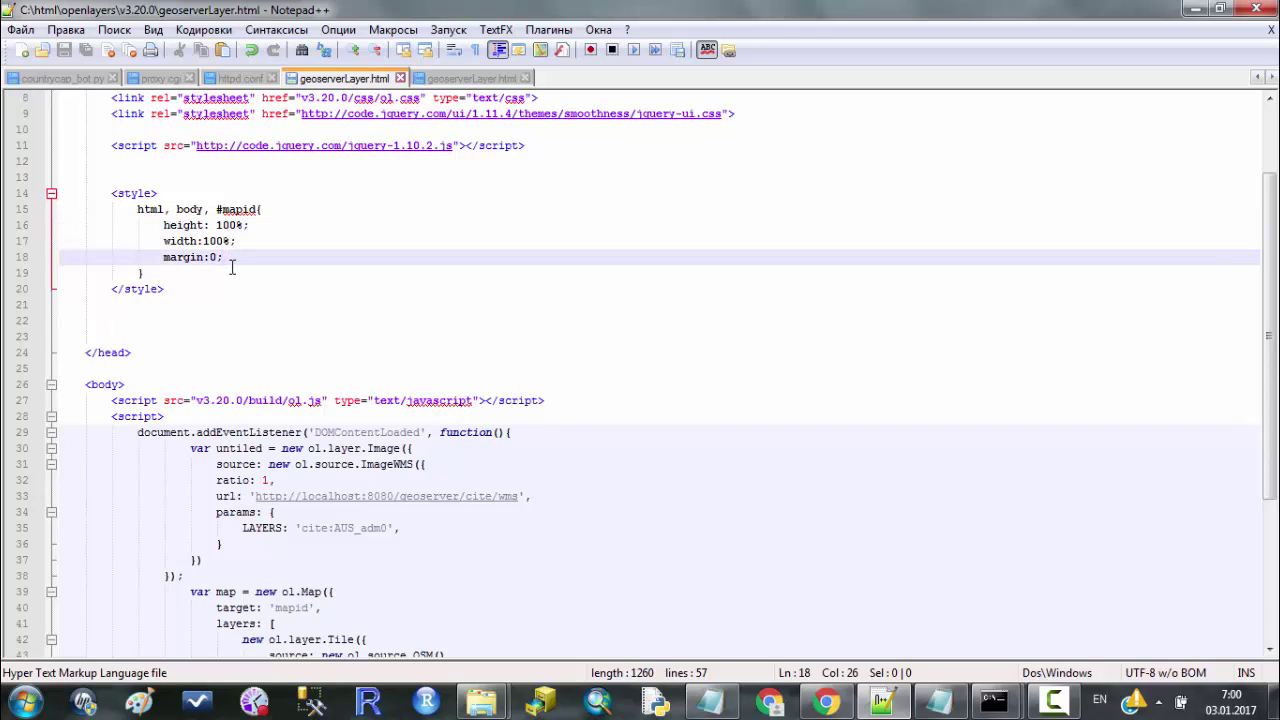
Scroll to the untiled layer variable so it can be renamed to layerWMS.
scroll(228, 268, down, 4)
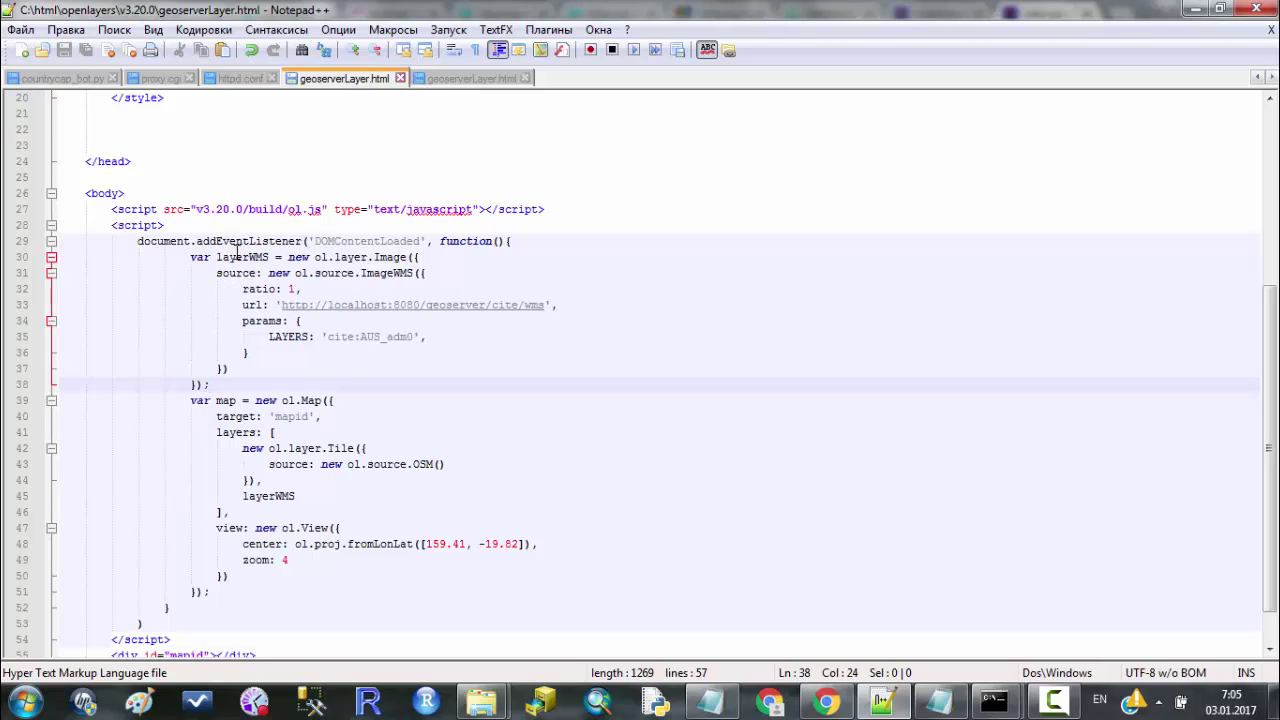
double_click(237, 256)
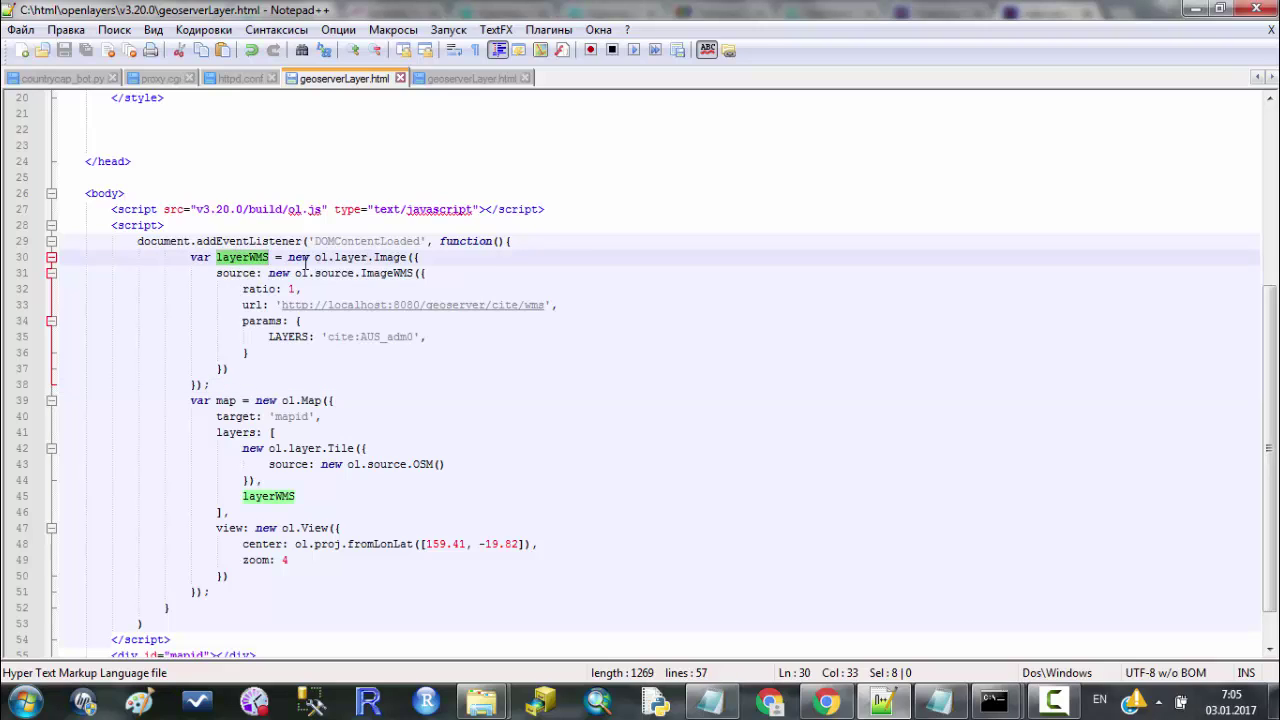
drag(314, 257, 407, 257)
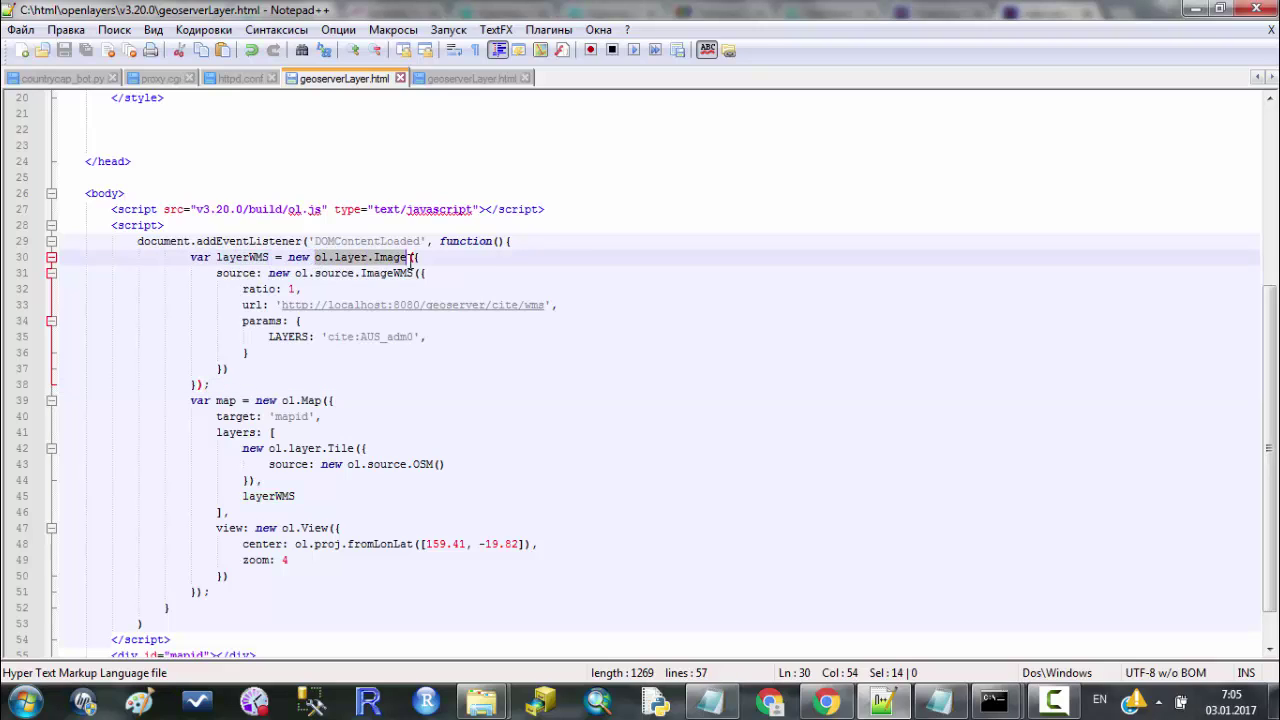
drag(218, 272, 494, 357)
key(ctrl+c)
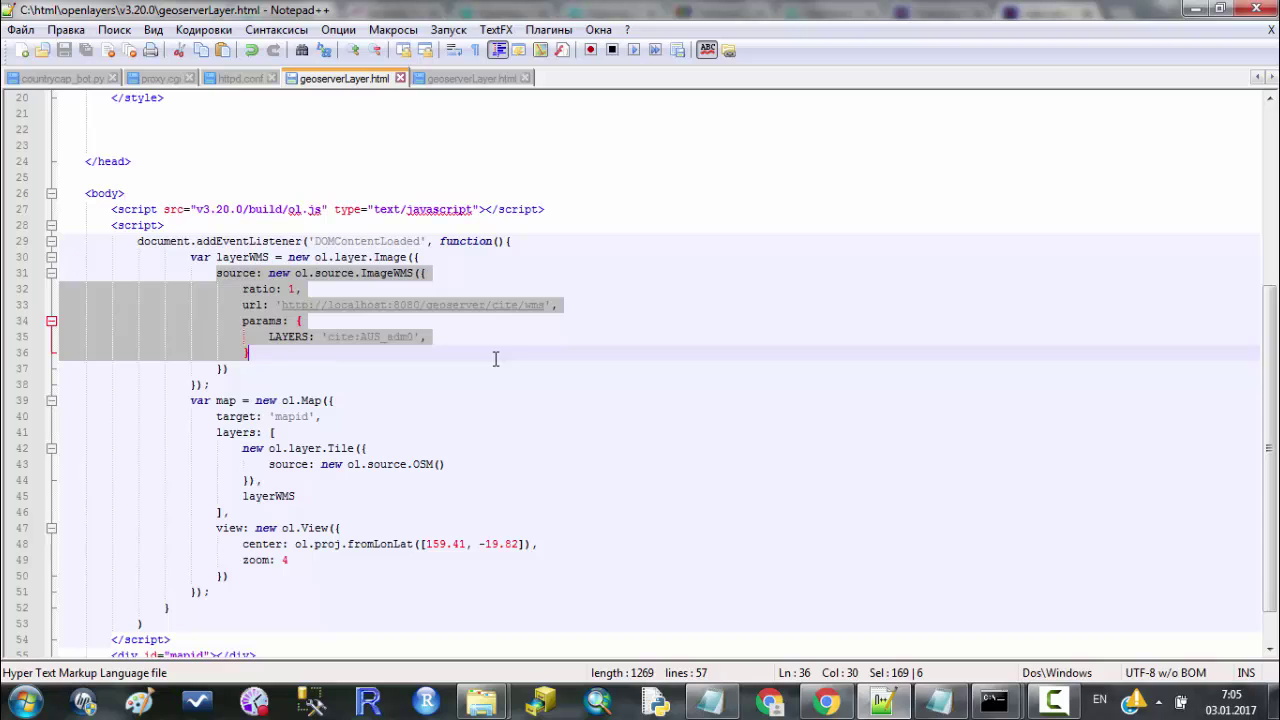
click(838, 704)
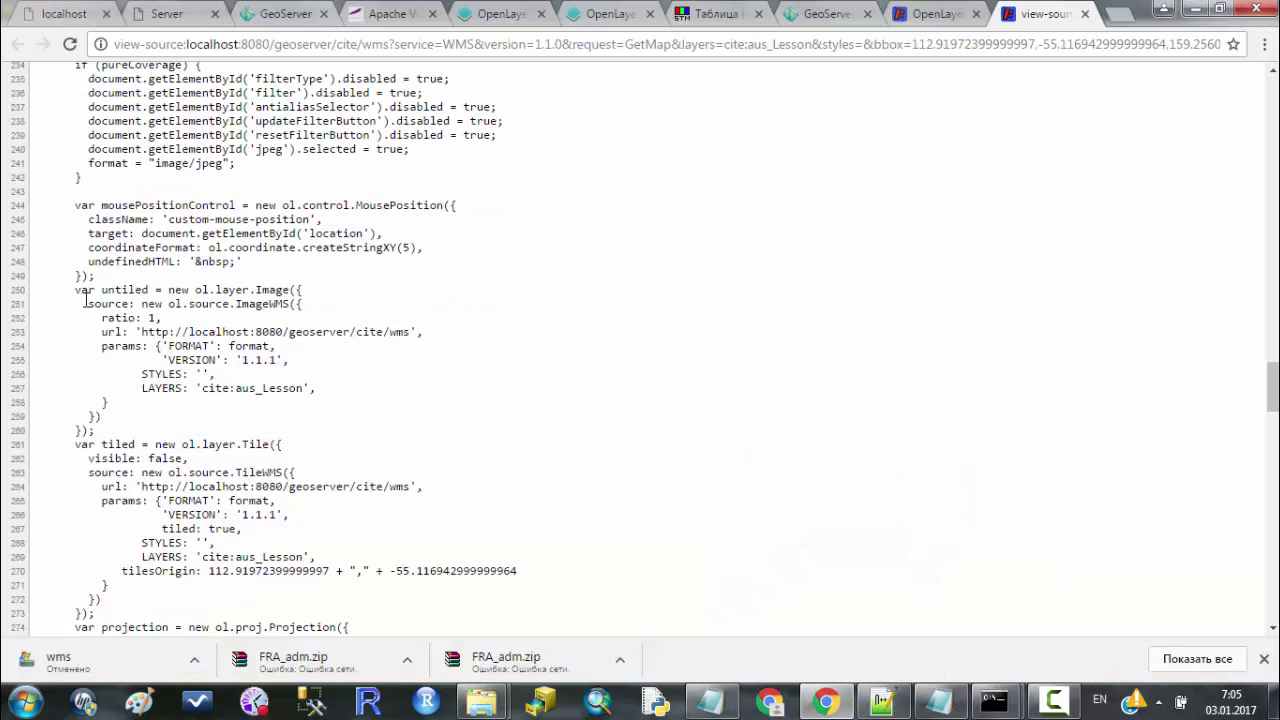
drag(86, 302, 380, 398)
click(882, 704)
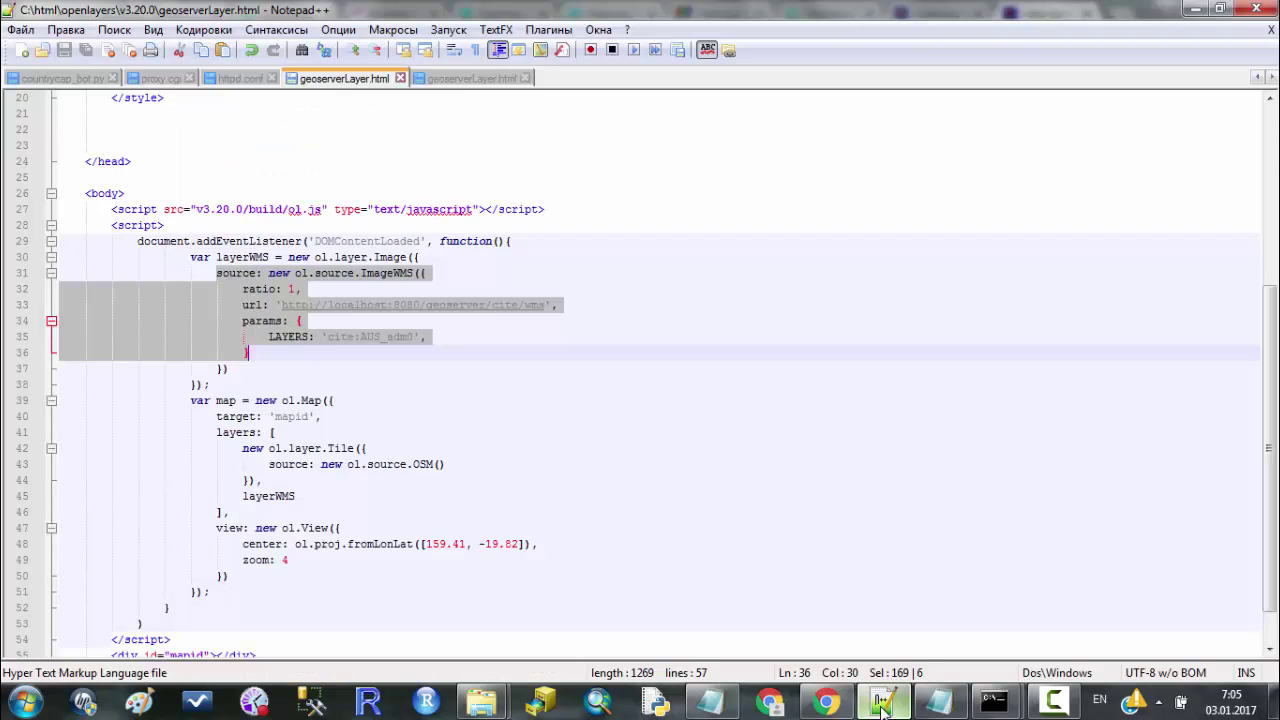
key(ctrl+v)
double_click(230, 257)
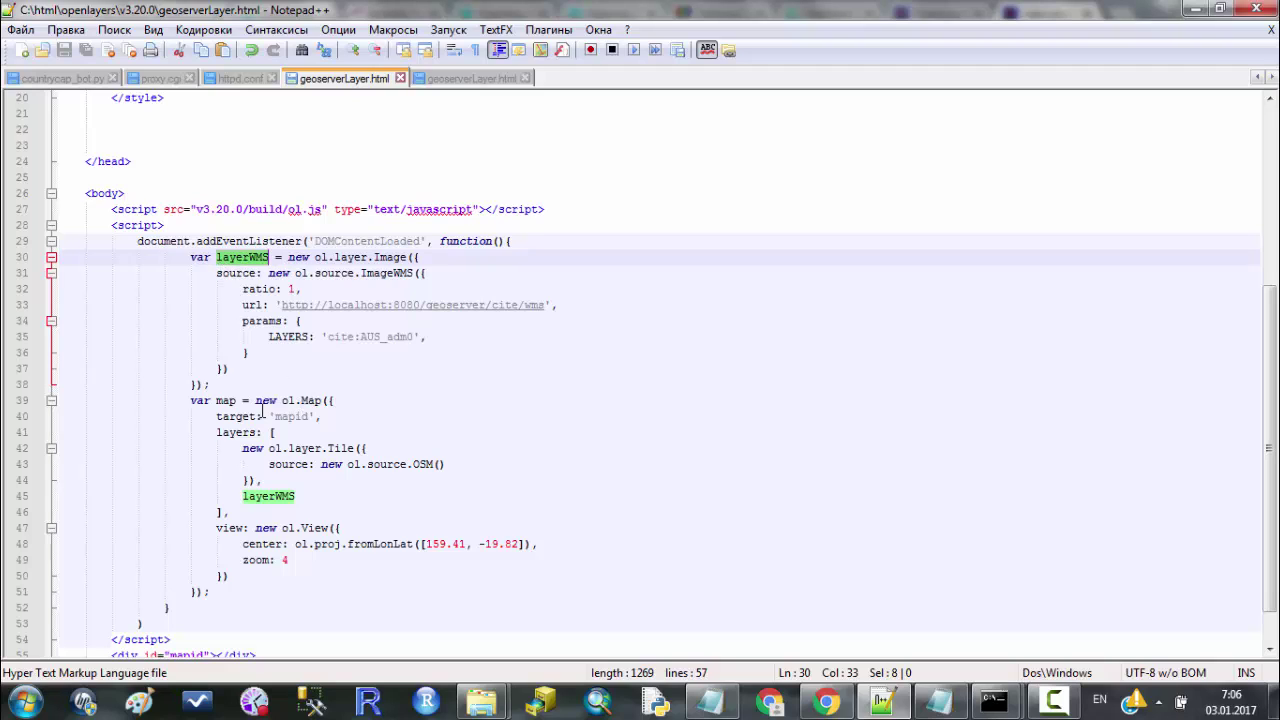
drag(256, 401, 321, 402)
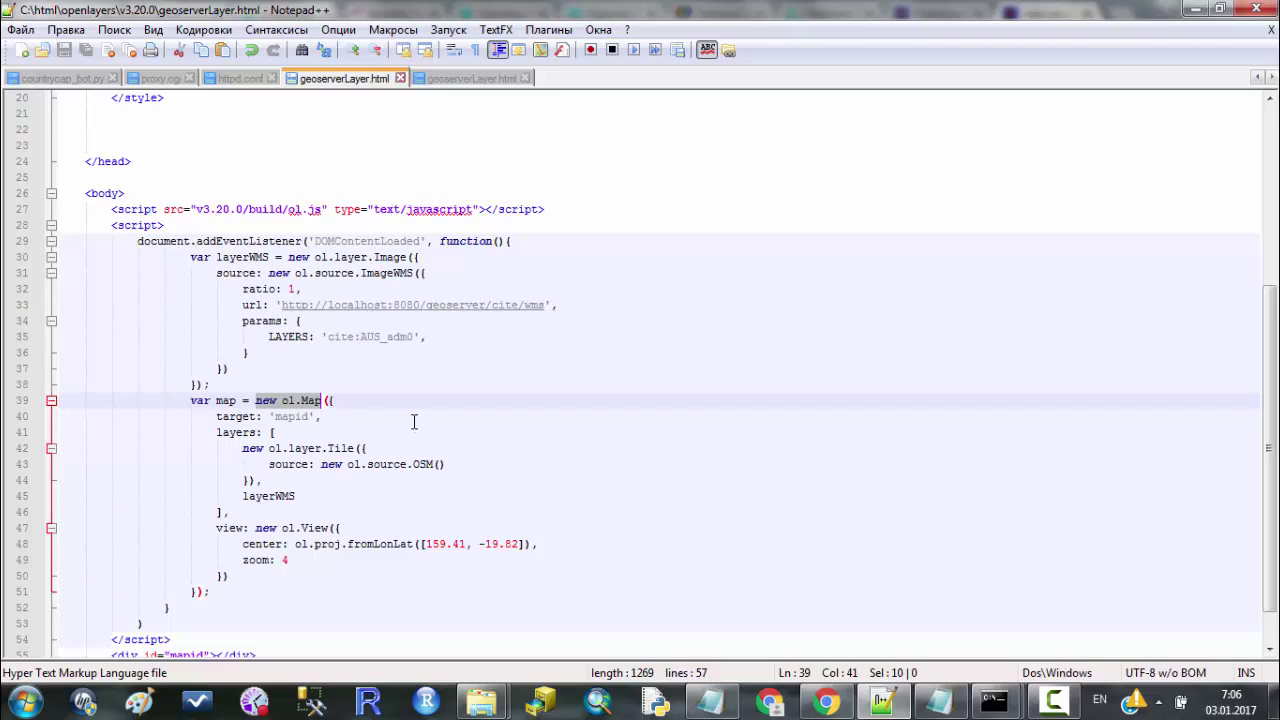
double_click(230, 417)
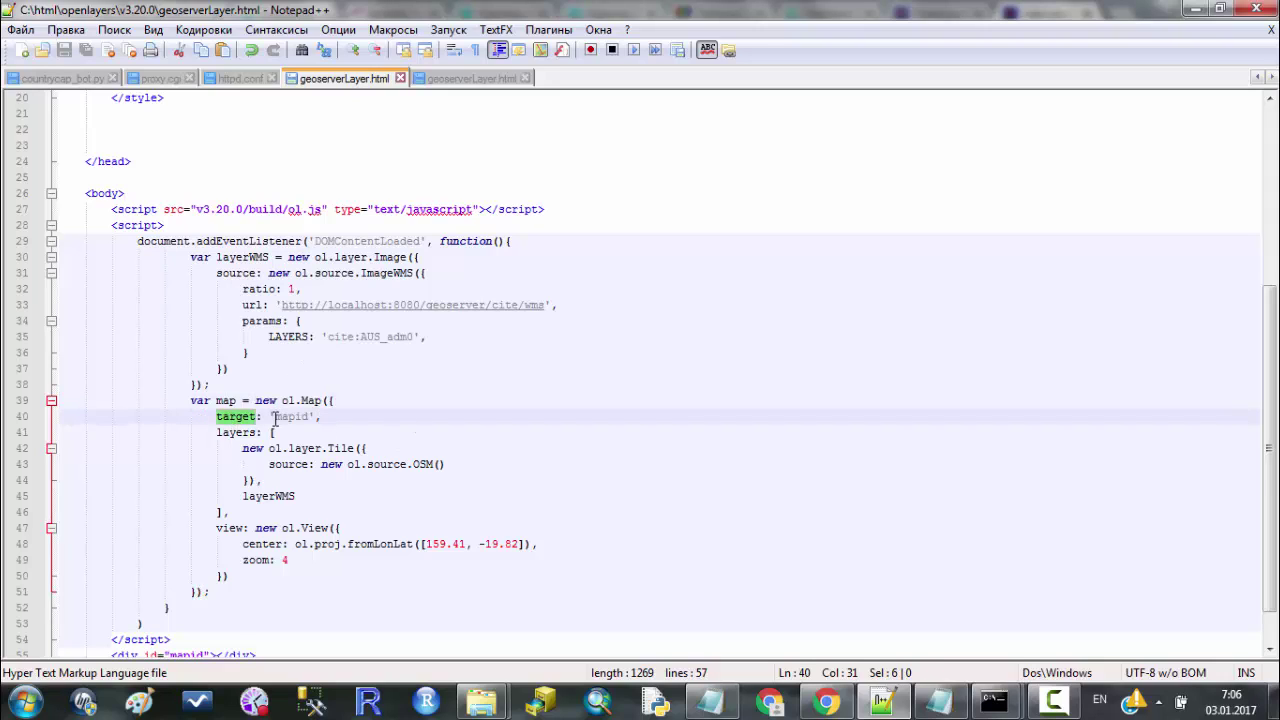
scroll(274, 417, down, 1)
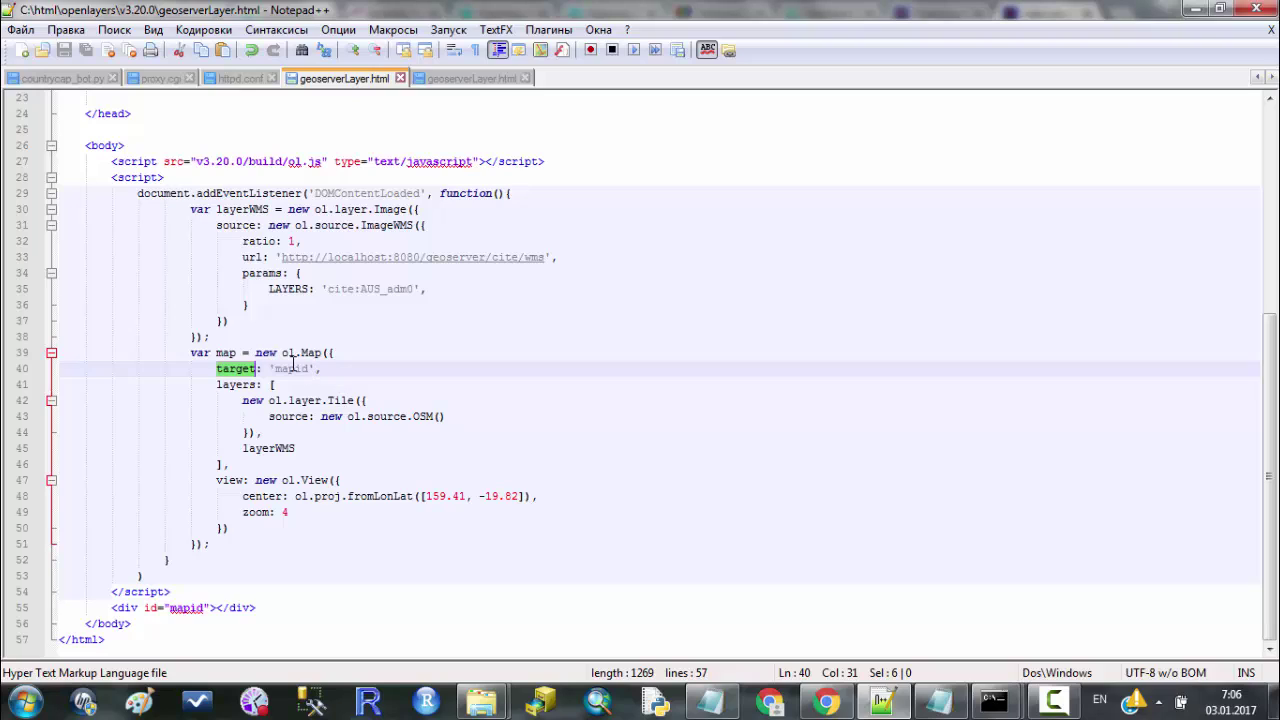
double_click(292, 369)
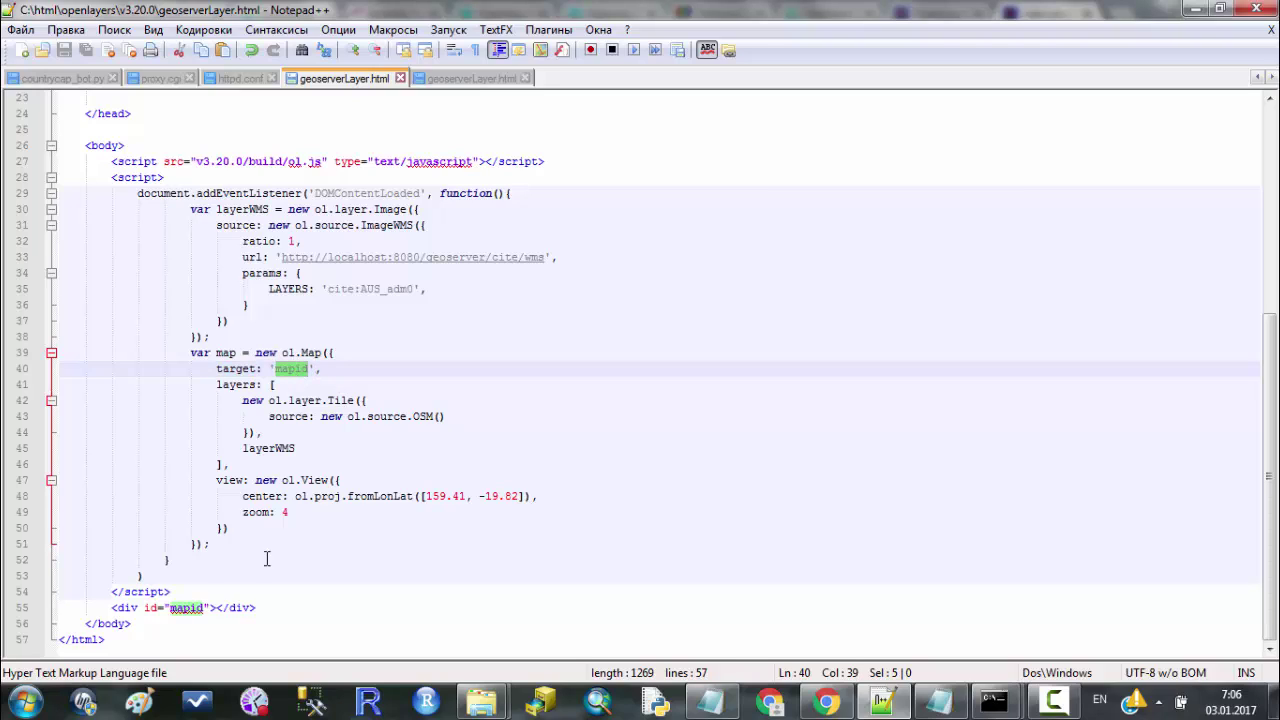
click(338, 367)
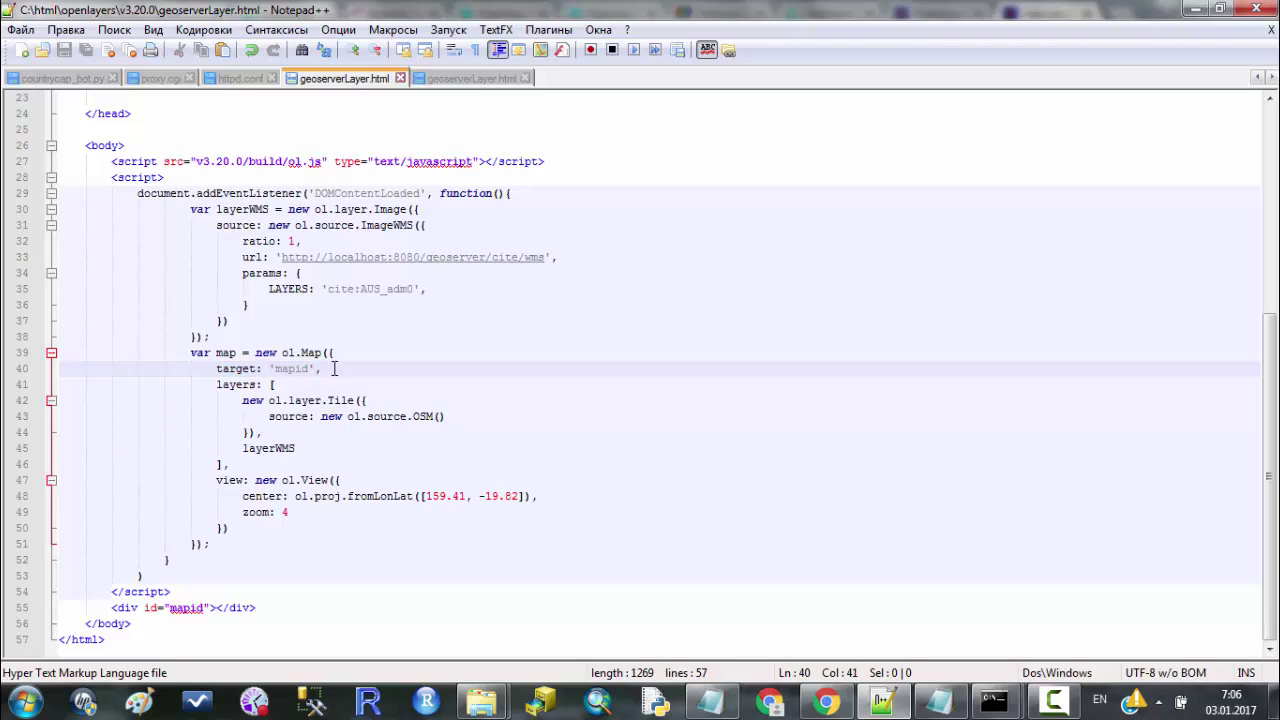
double_click(231, 385)
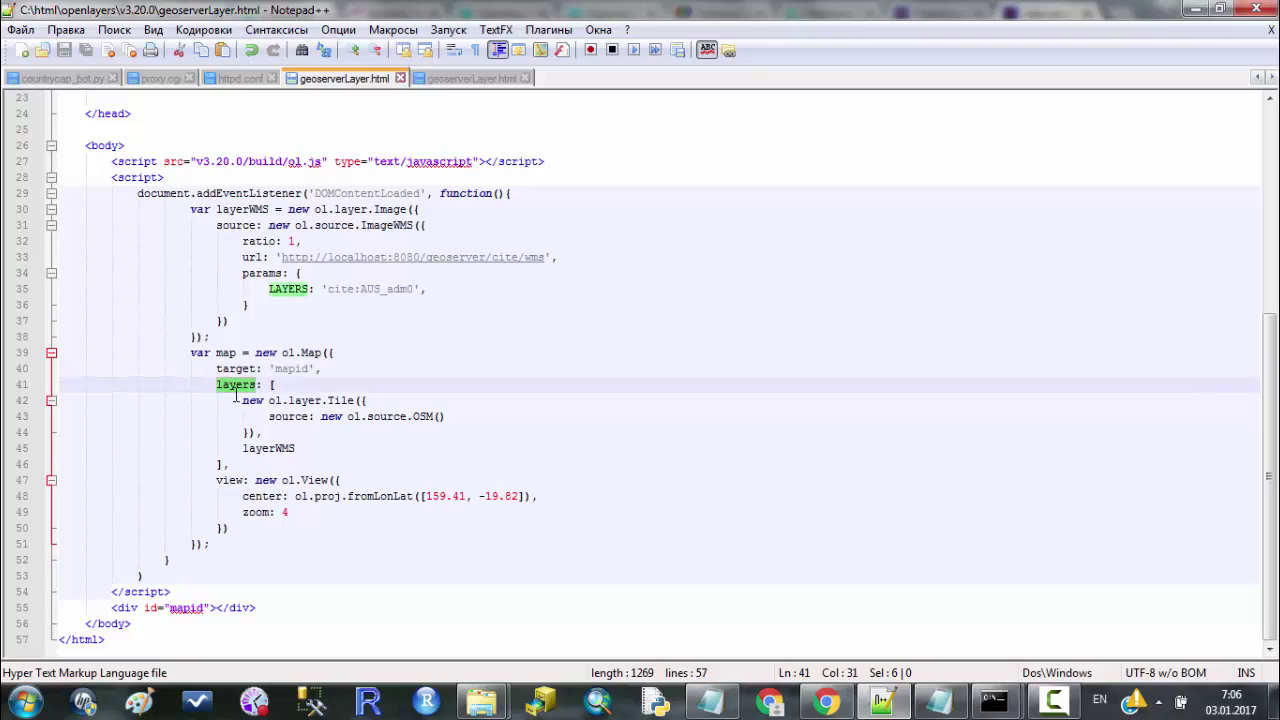
drag(268, 384, 317, 457)
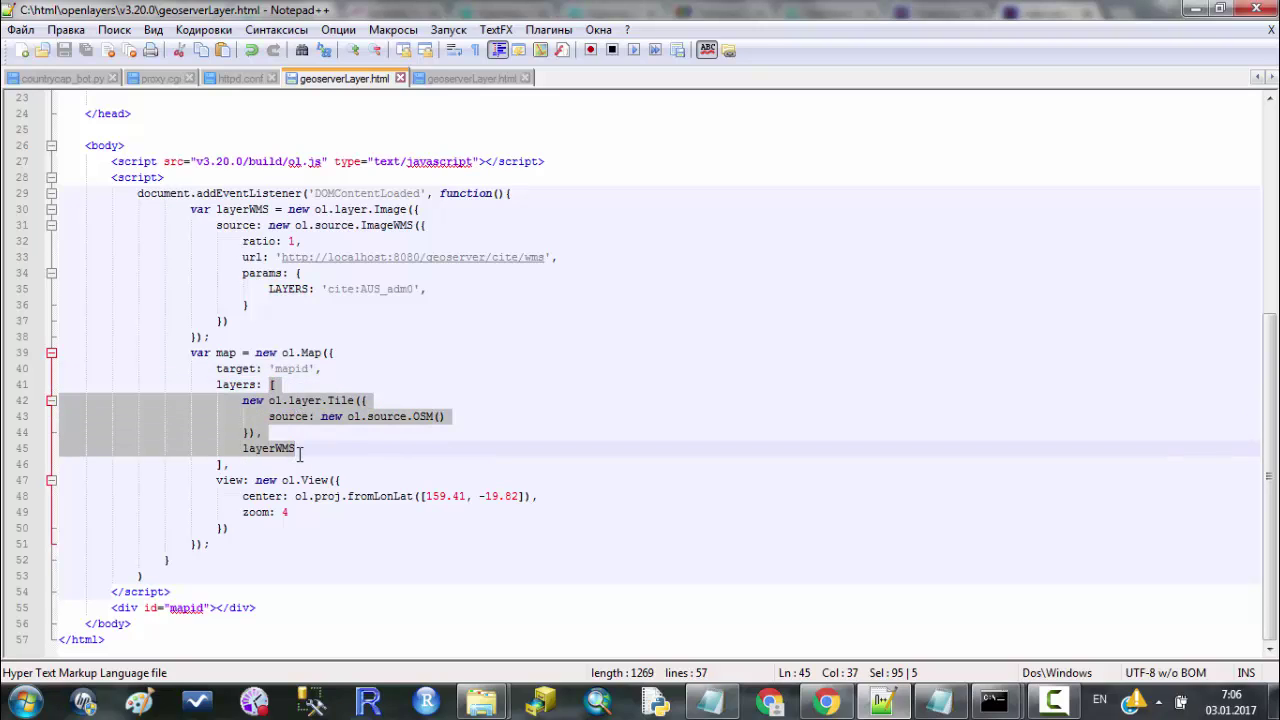
click(321, 458)
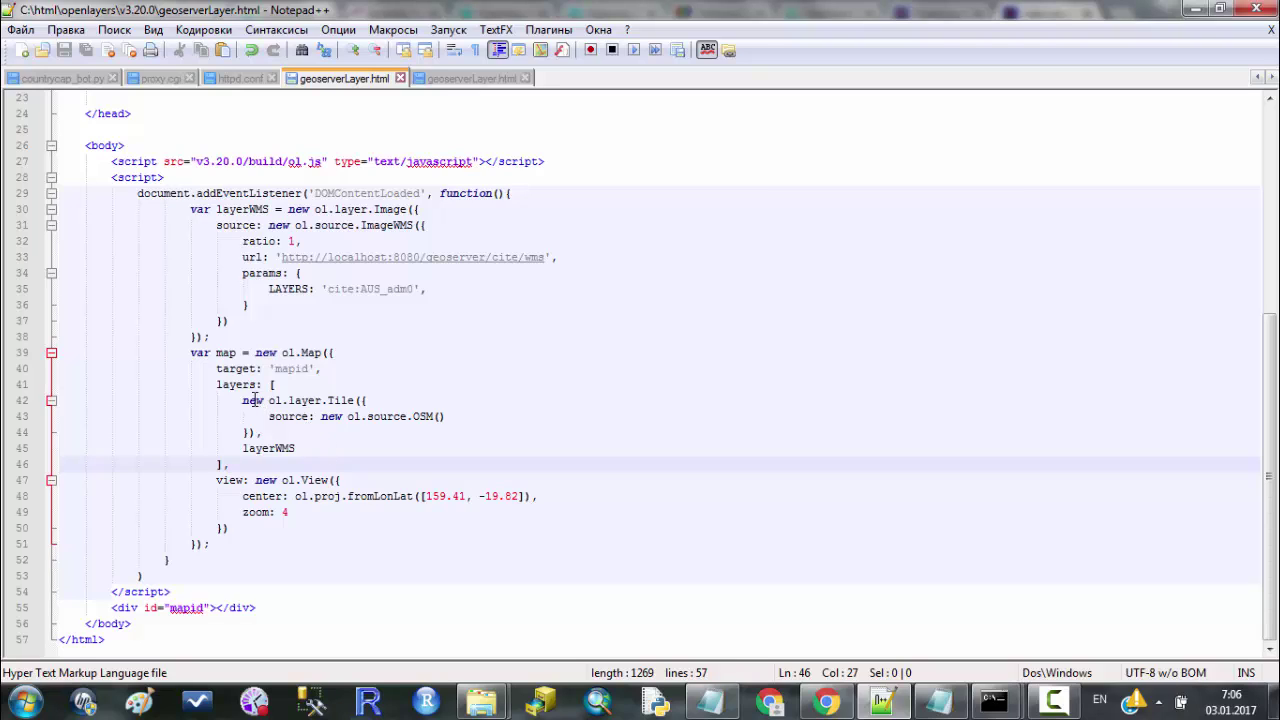
drag(241, 400, 355, 397)
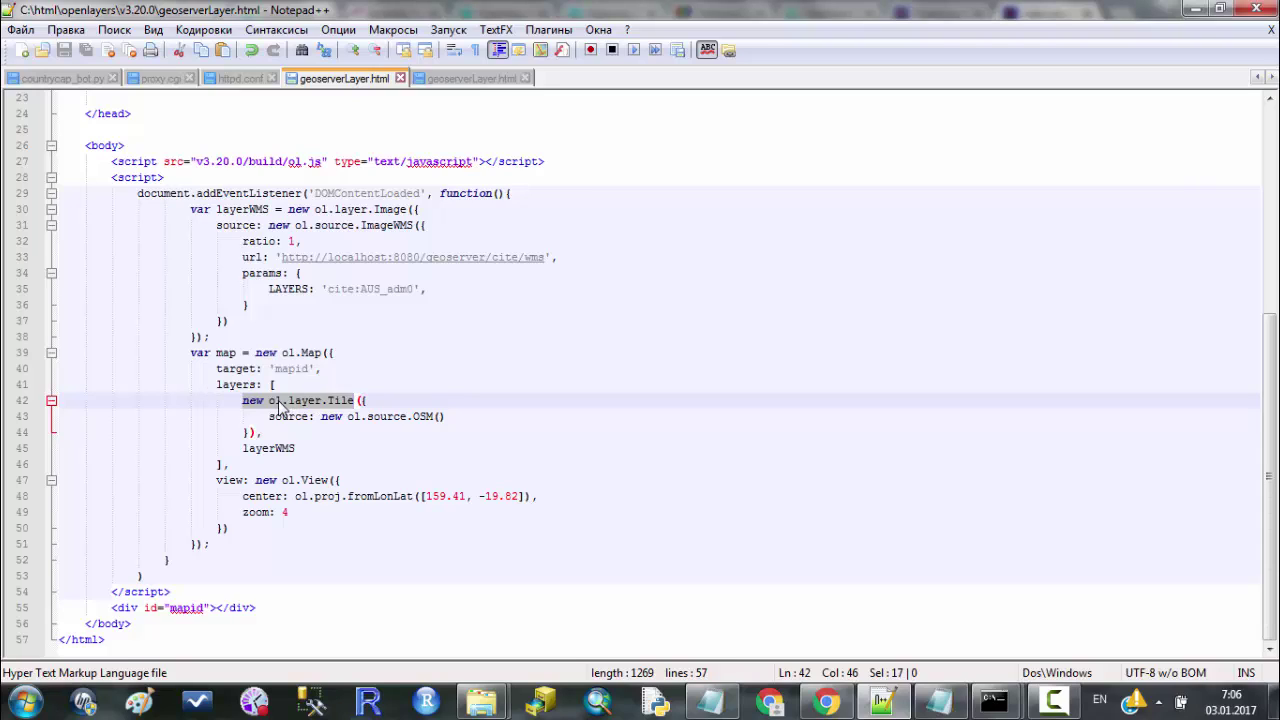
click(308, 403)
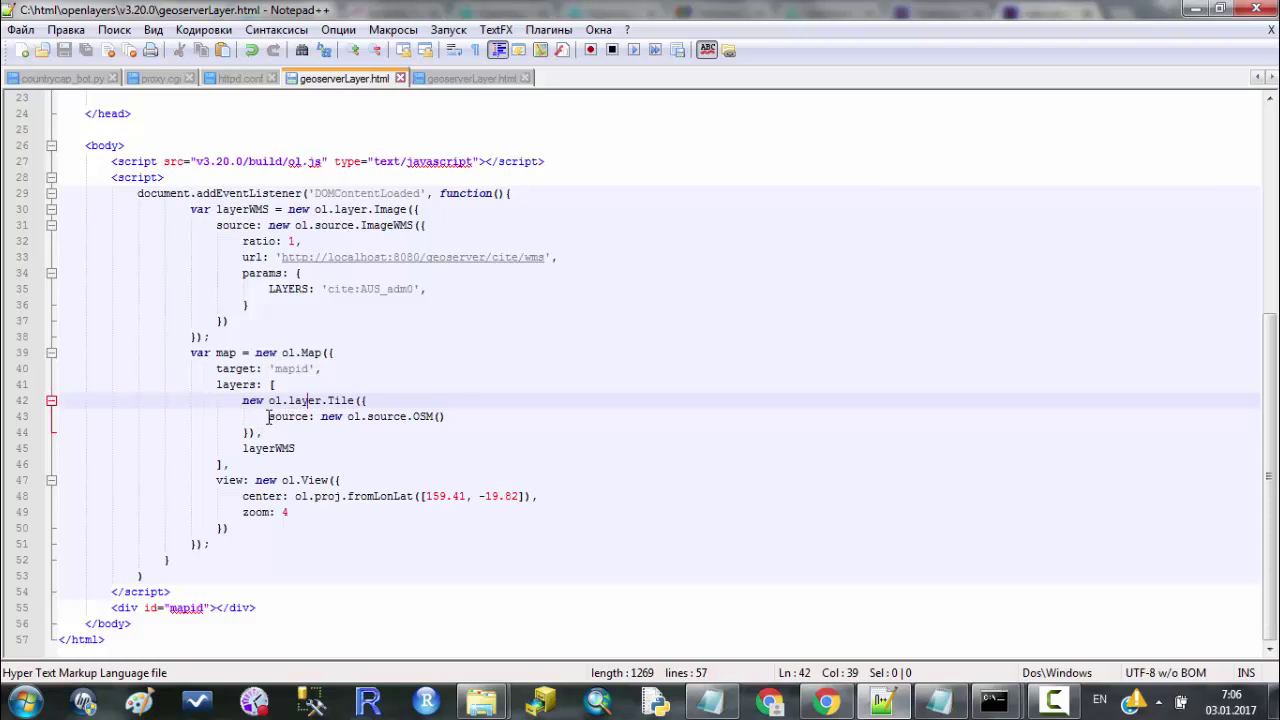
click(268, 416)
double_click(423, 416)
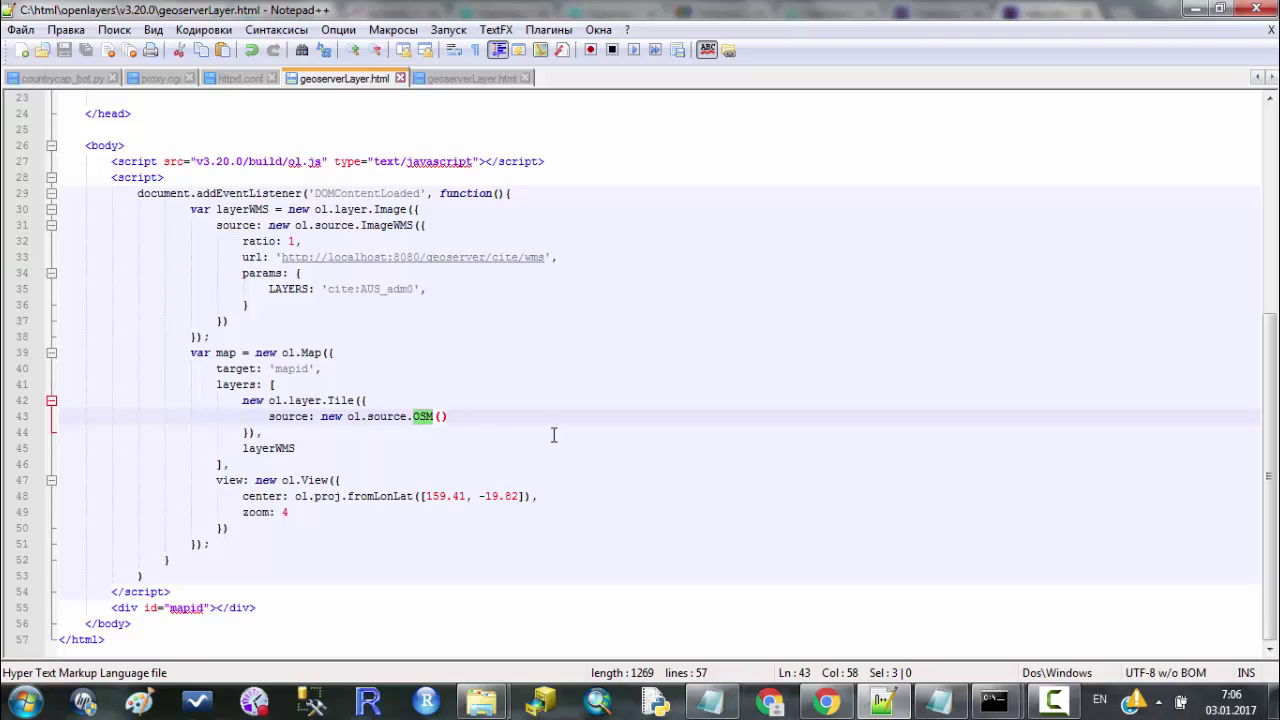
click(325, 450)
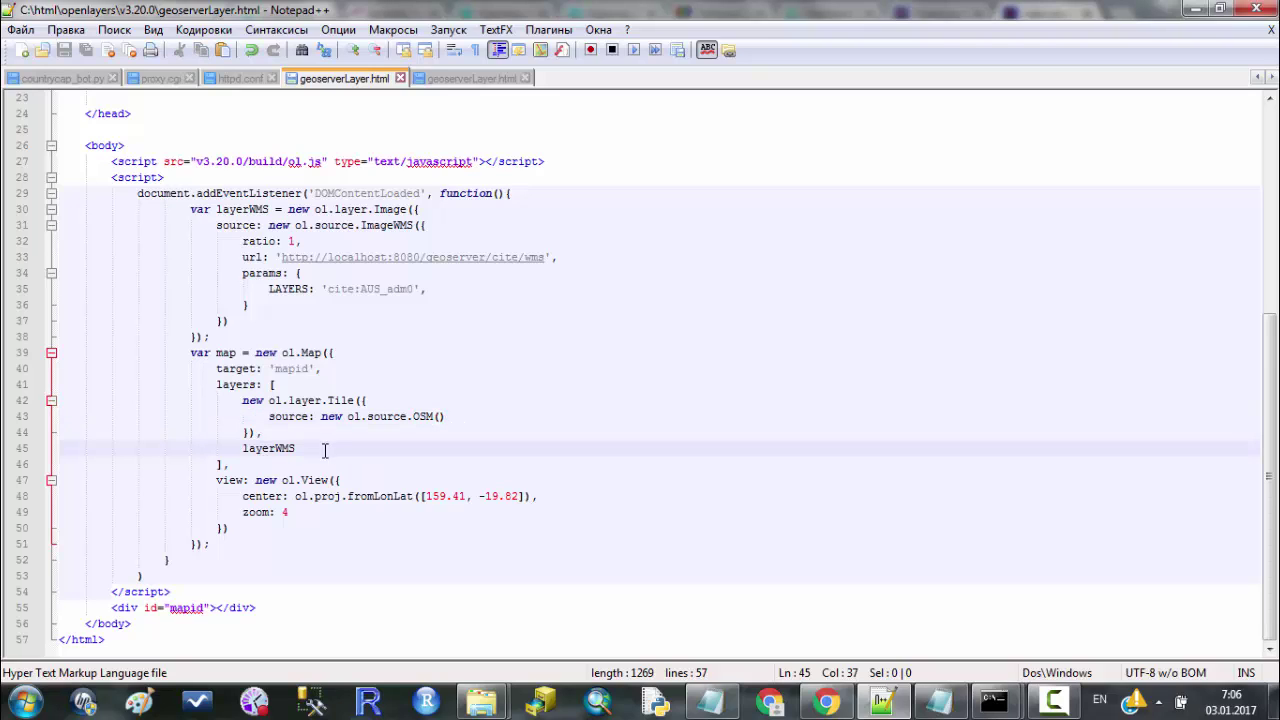
double_click(244, 211)
click(314, 456)
double_click(229, 480)
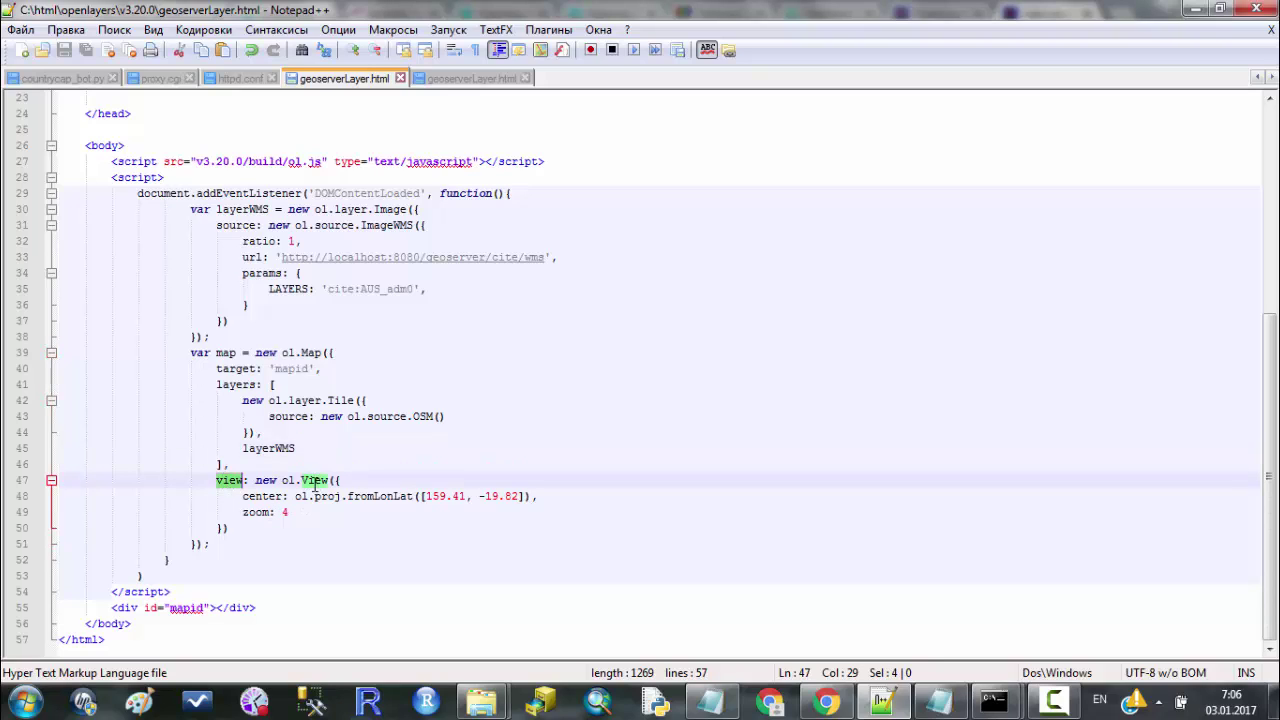
click(566, 495)
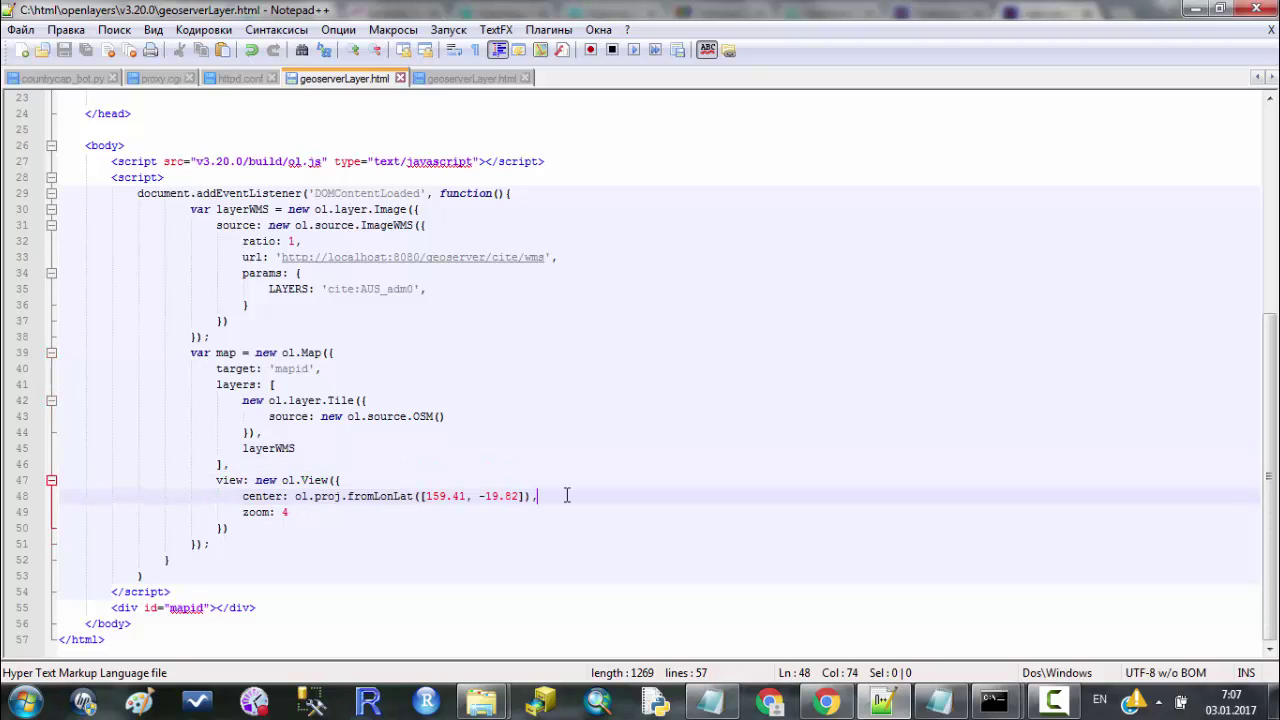
click(271, 511)
click(242, 498)
click(579, 488)
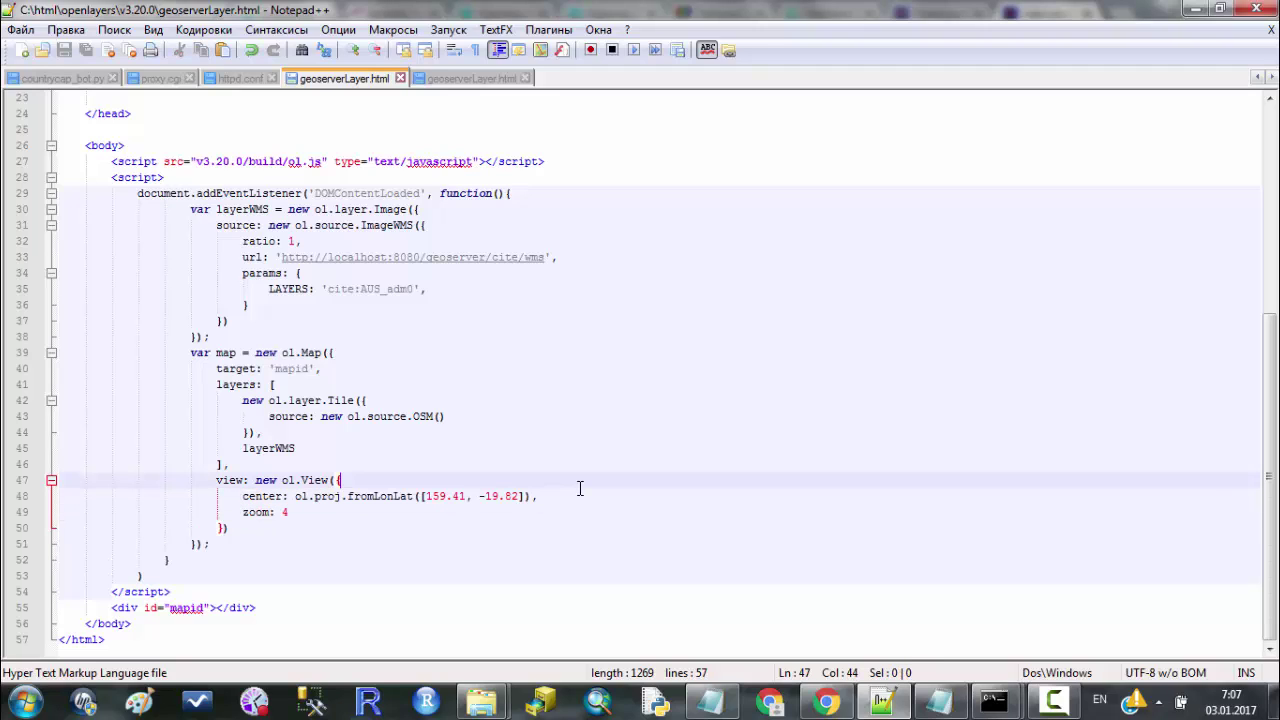
Replace AUS_adm0 with aus_Lesson in the LAYERS value on line 35 and save.
double_click(386, 288)
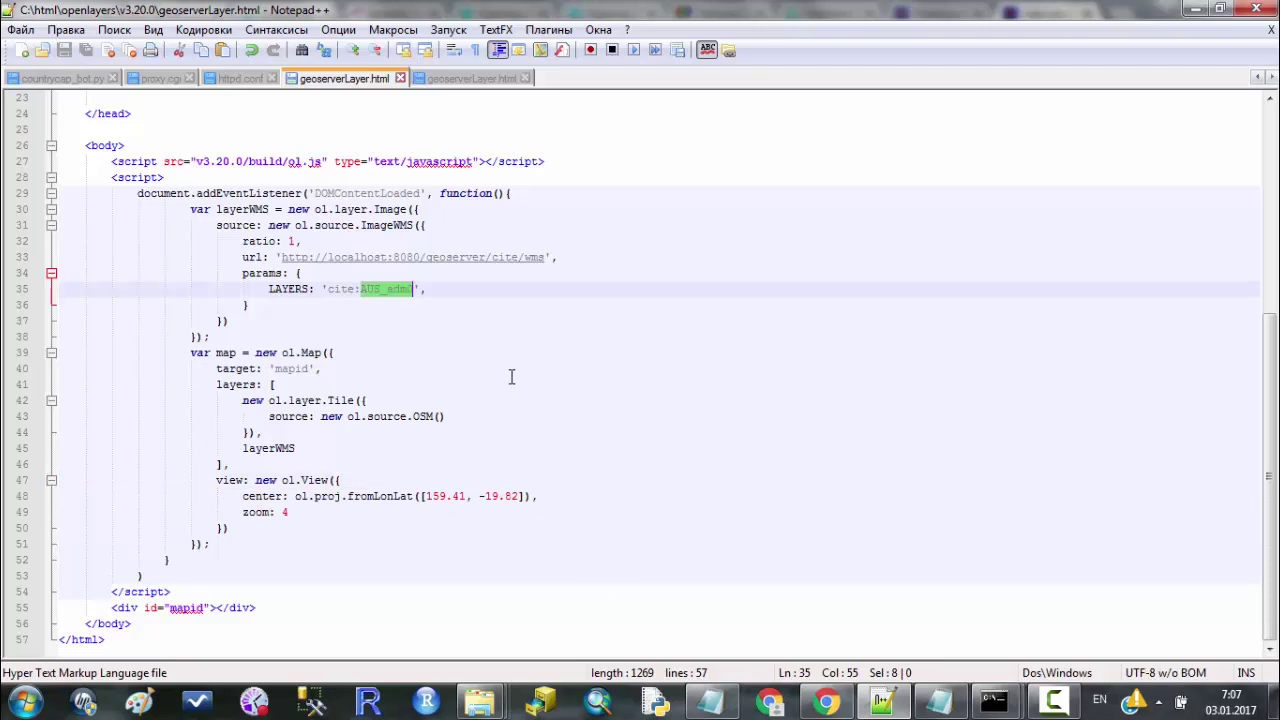
text(aus)
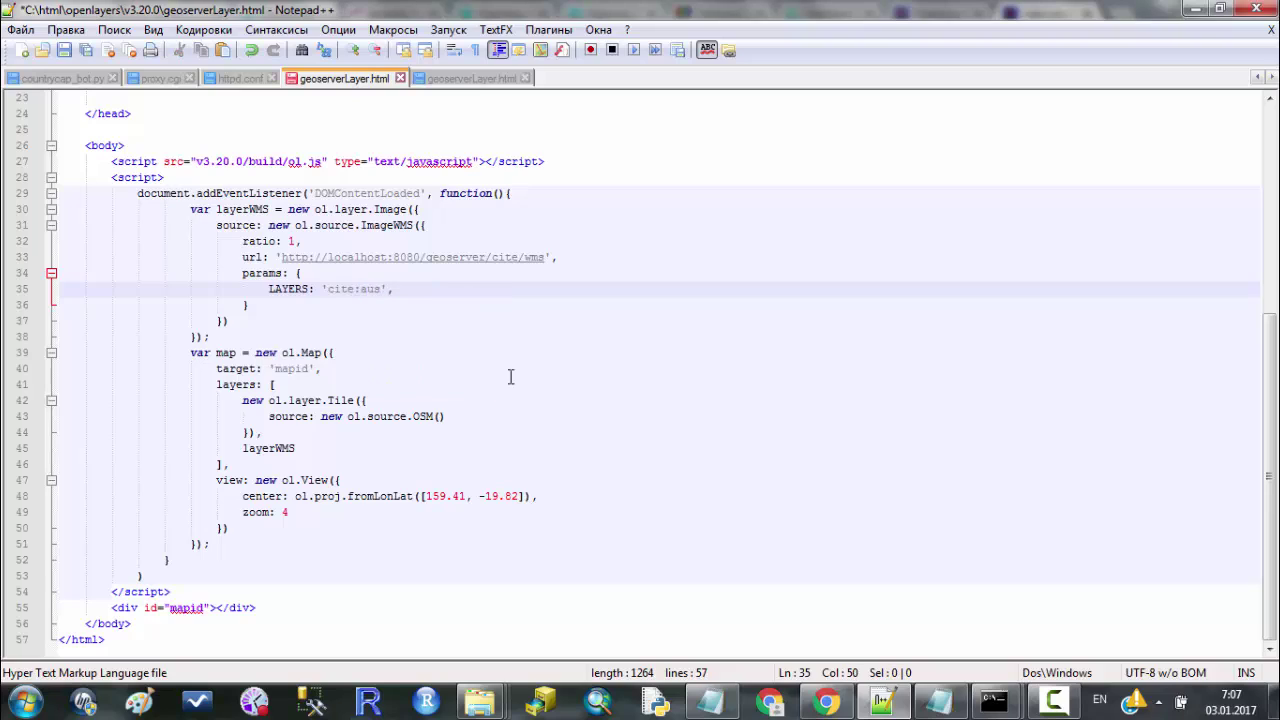
text(_Lesson)
key(End)
key(ctrl+s)
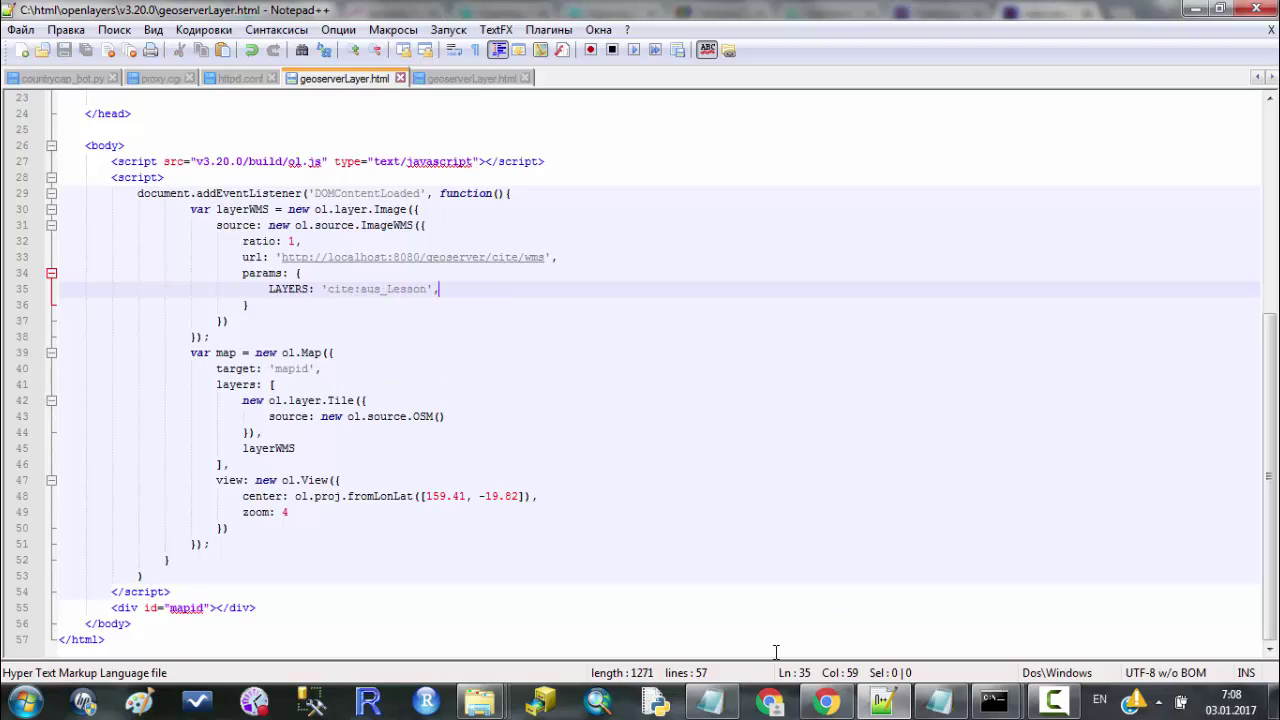
Open geoserverLayer from the v3.20.0 folder in Chrome, pan to Australia, and check the console.
mouse_move(480, 702)
click(720, 634)
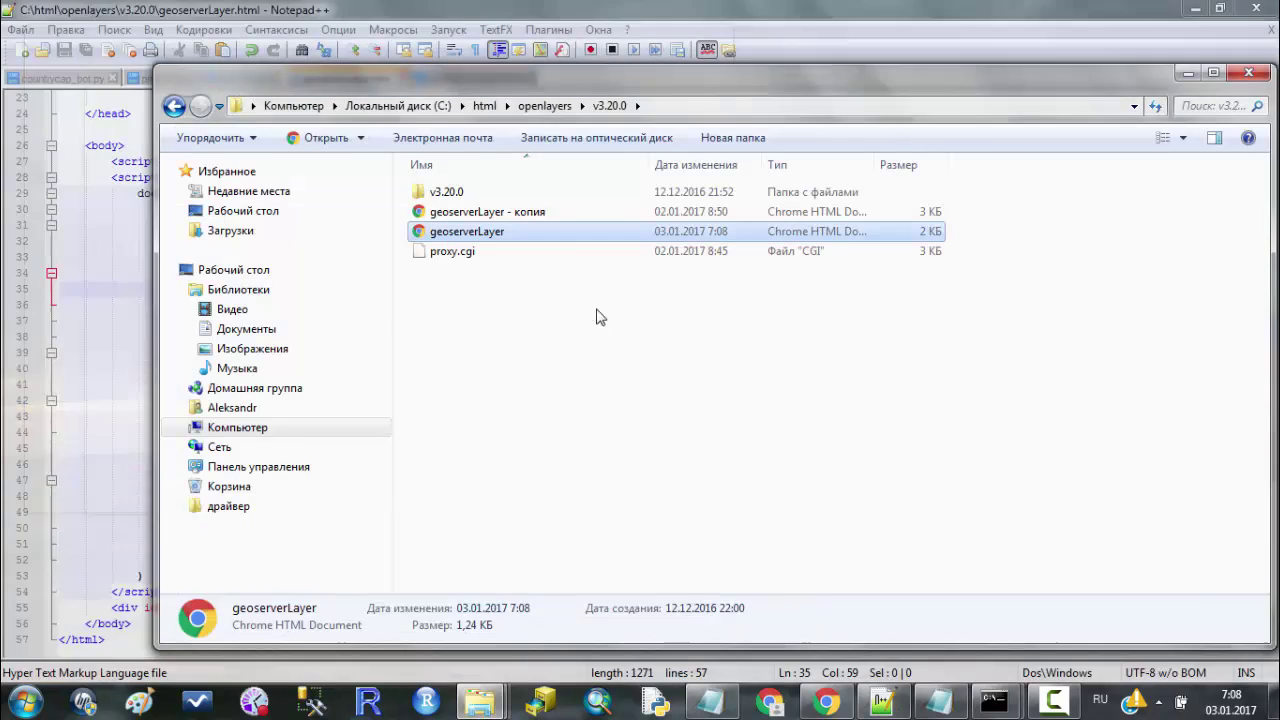
click(600, 317)
double_click(575, 240)
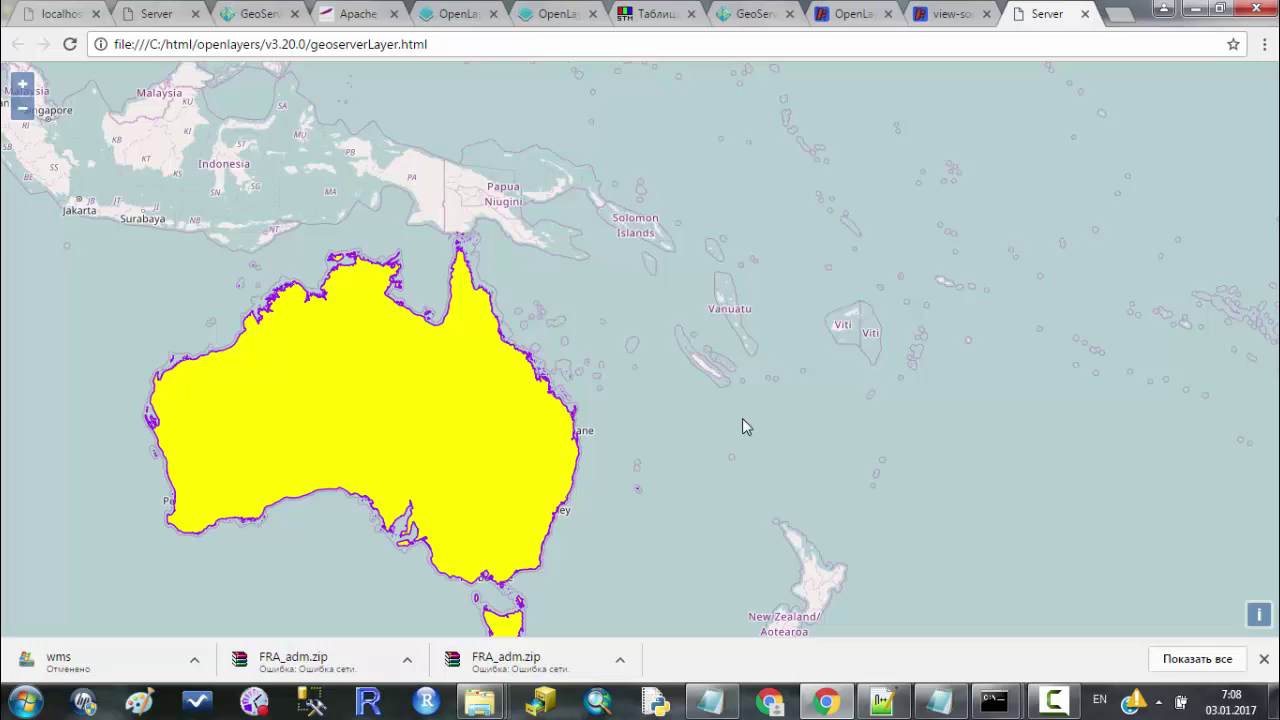
drag(748, 426, 691, 291)
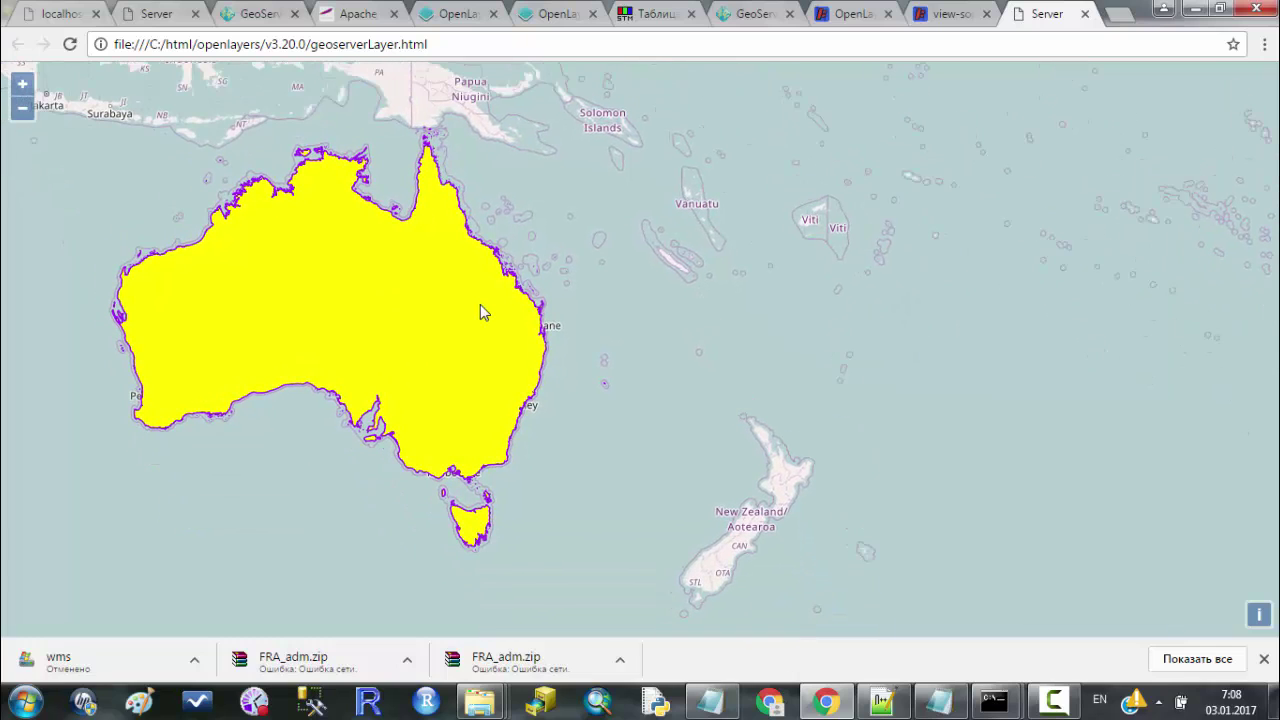
key(F12)
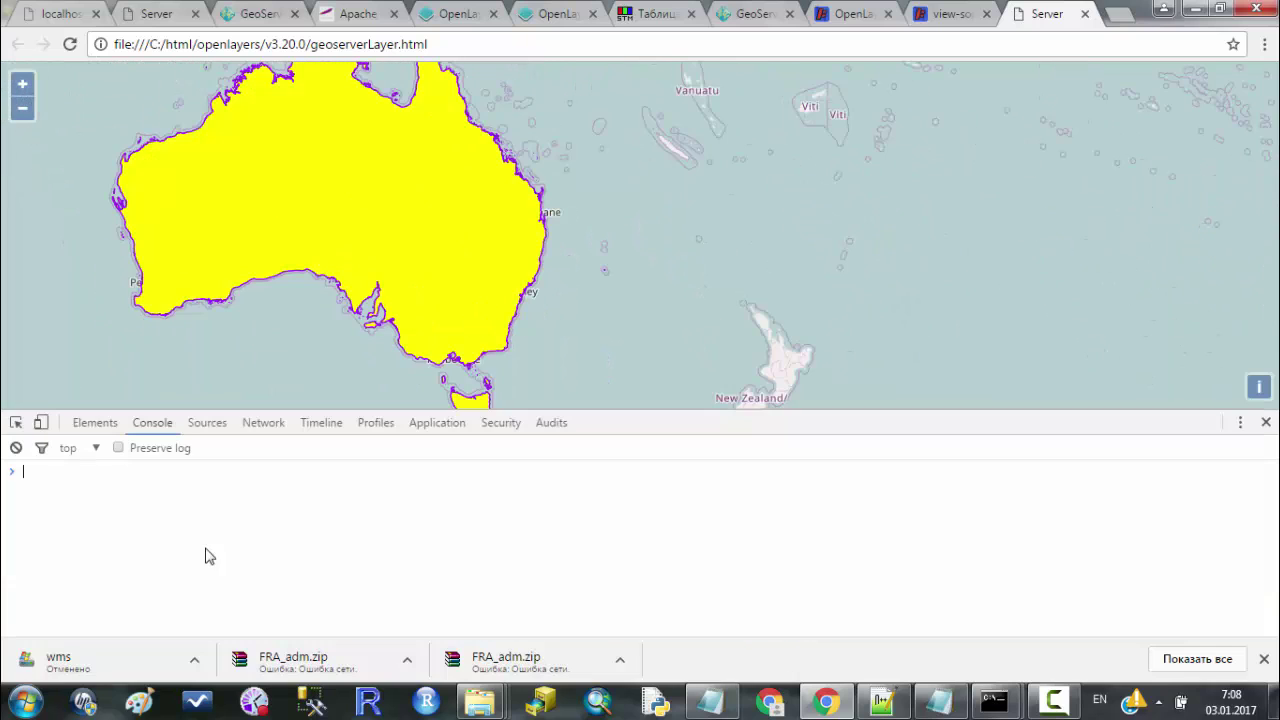
click(1265, 422)
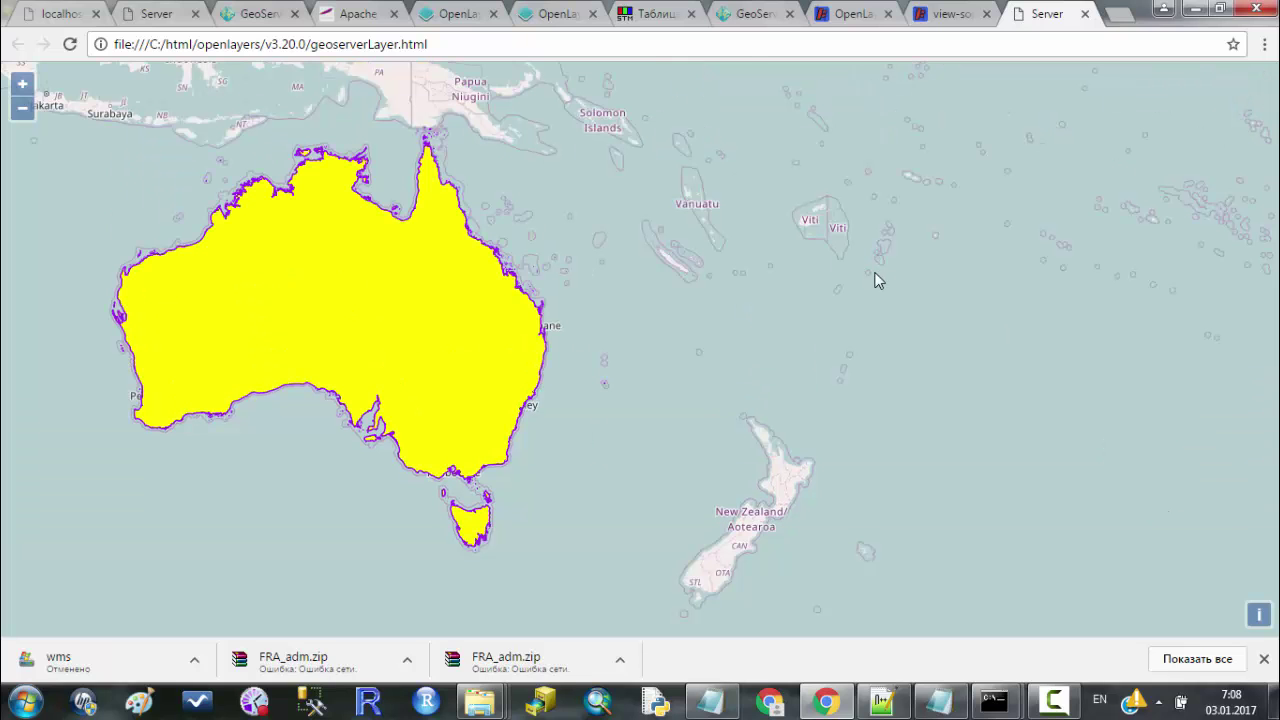
Minimize Chrome and review the ImageWMS source and LAYERS parameter in Notepad++.
click(826, 701)
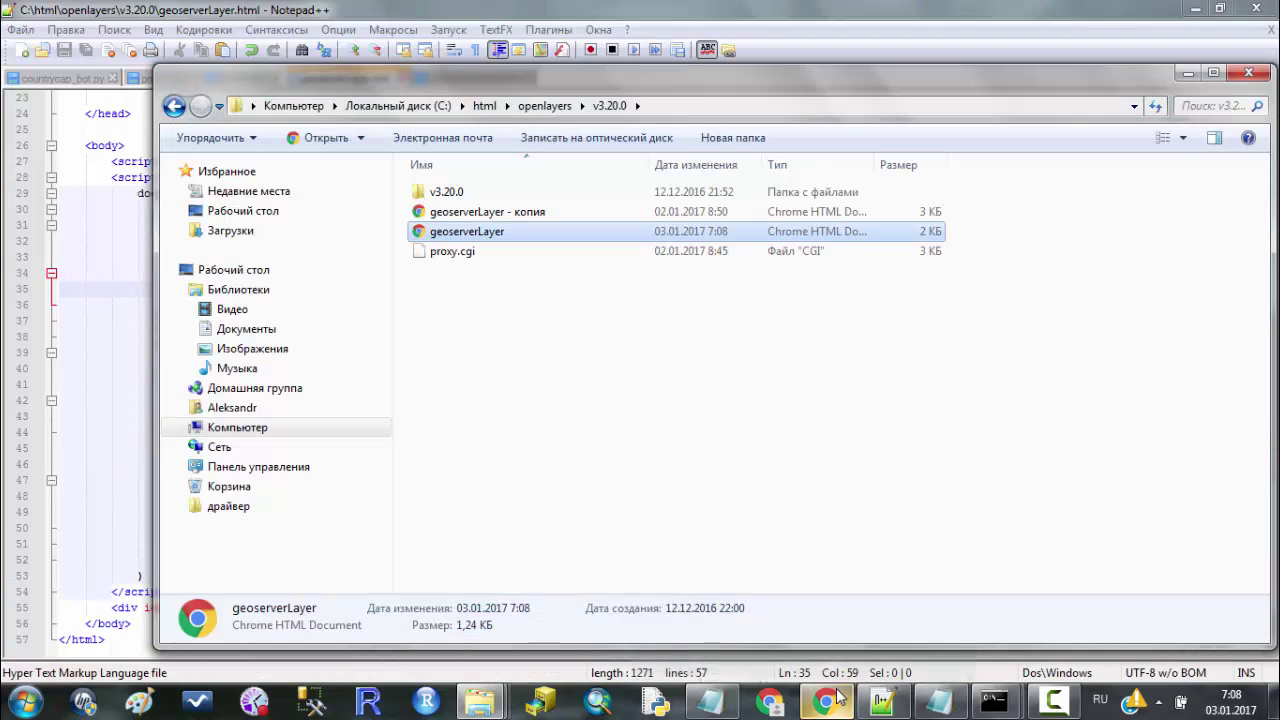
click(135, 368)
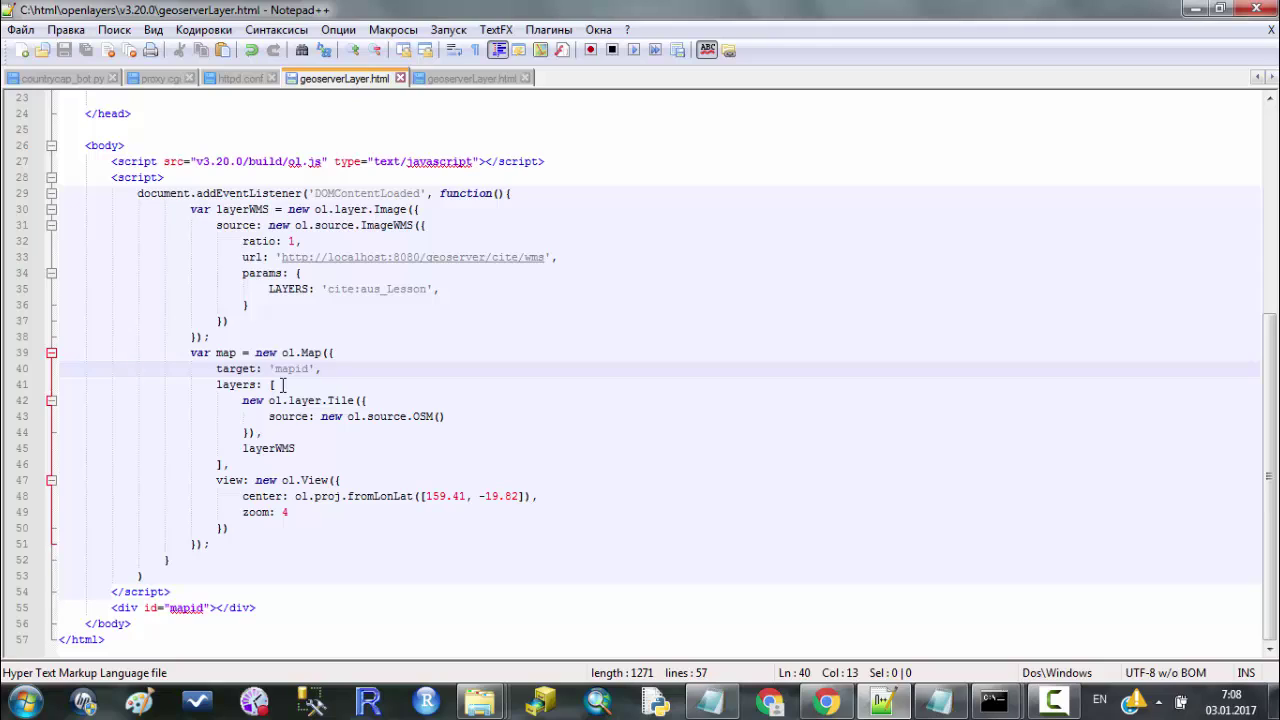
click(391, 221)
click(414, 225)
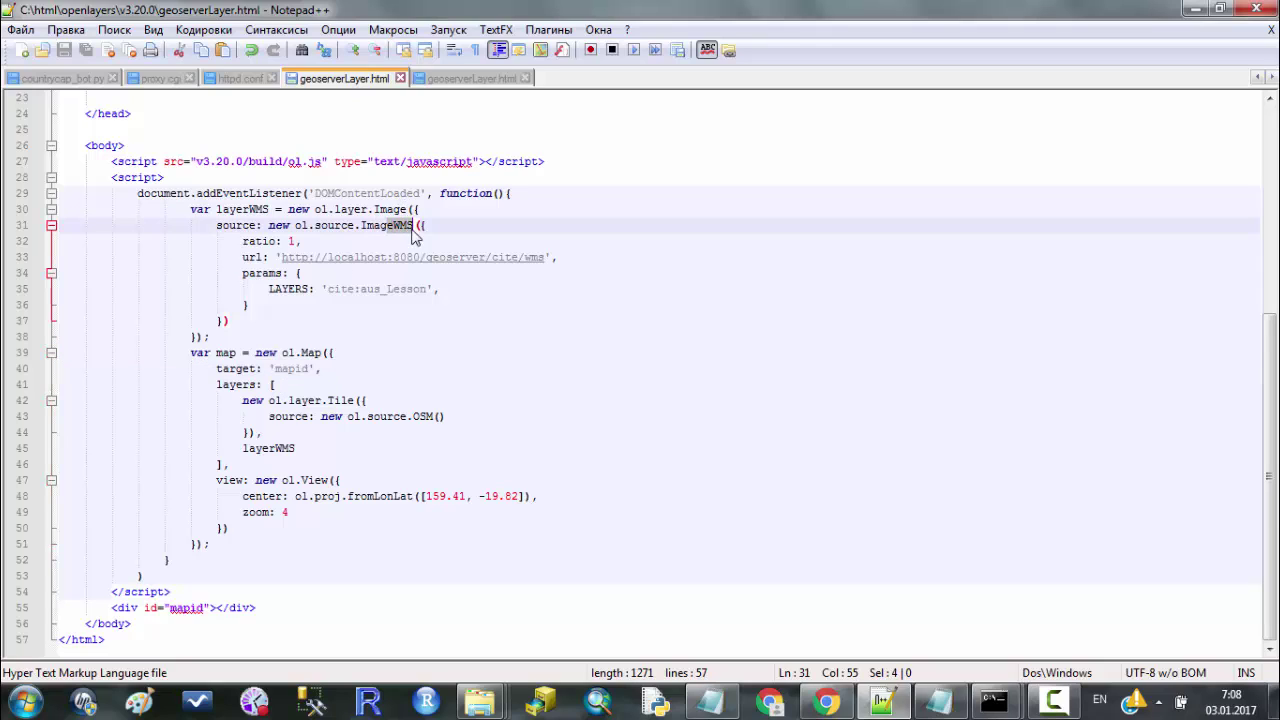
click(414, 336)
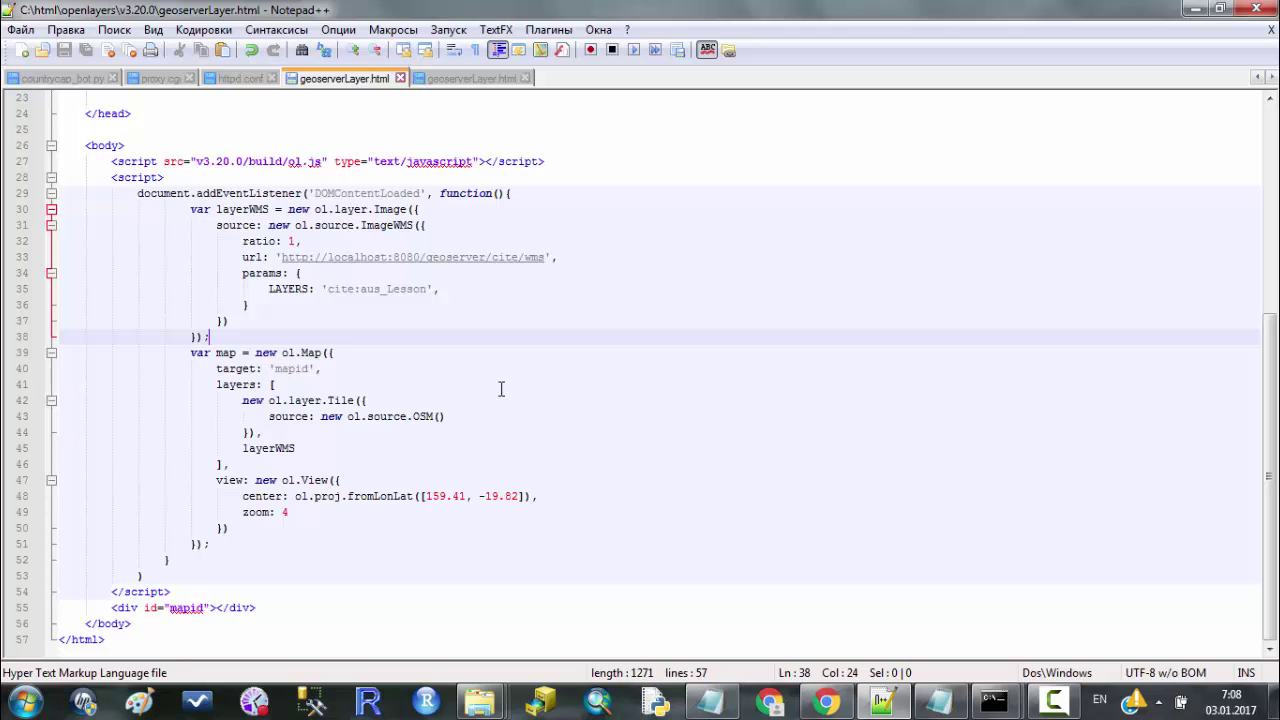
click(681, 292)
scroll(684, 299, up, 3)
scroll(684, 299, up, 3)
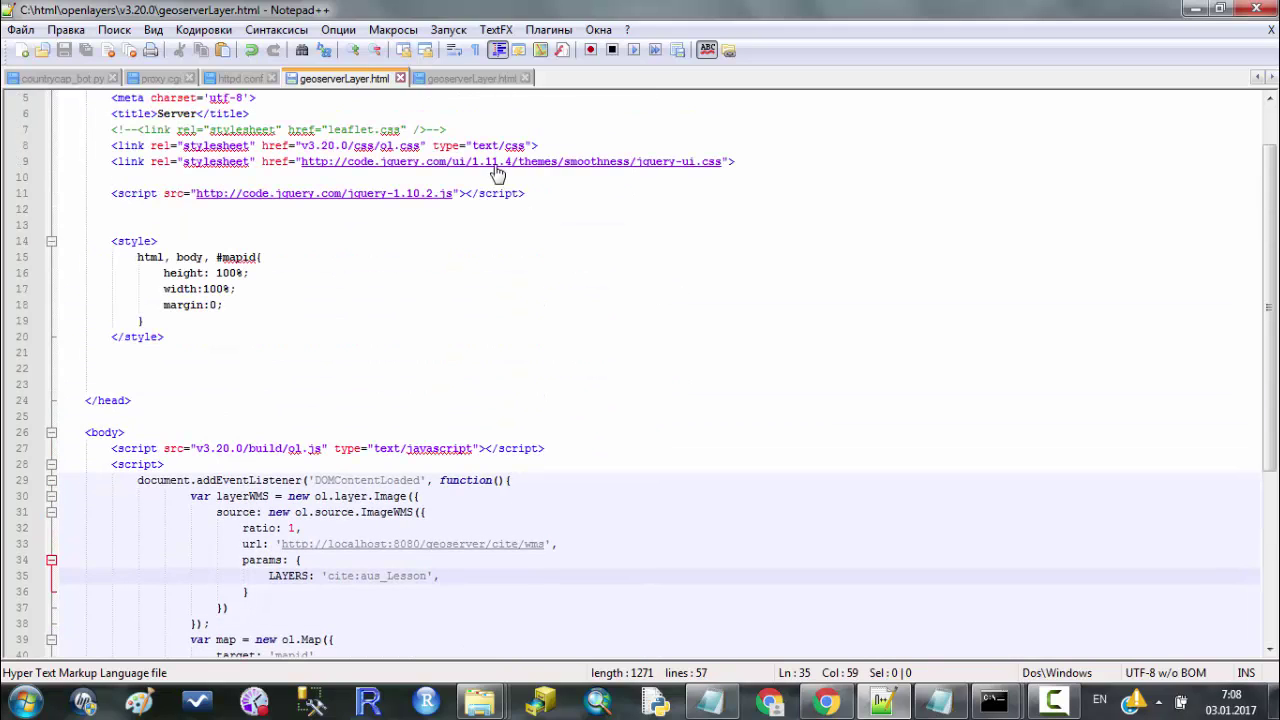
Switch to the Apache24 copy of geoserverLayer.html and its WFS script code.
click(462, 78)
click(586, 437)
scroll(580, 436, up, 5)
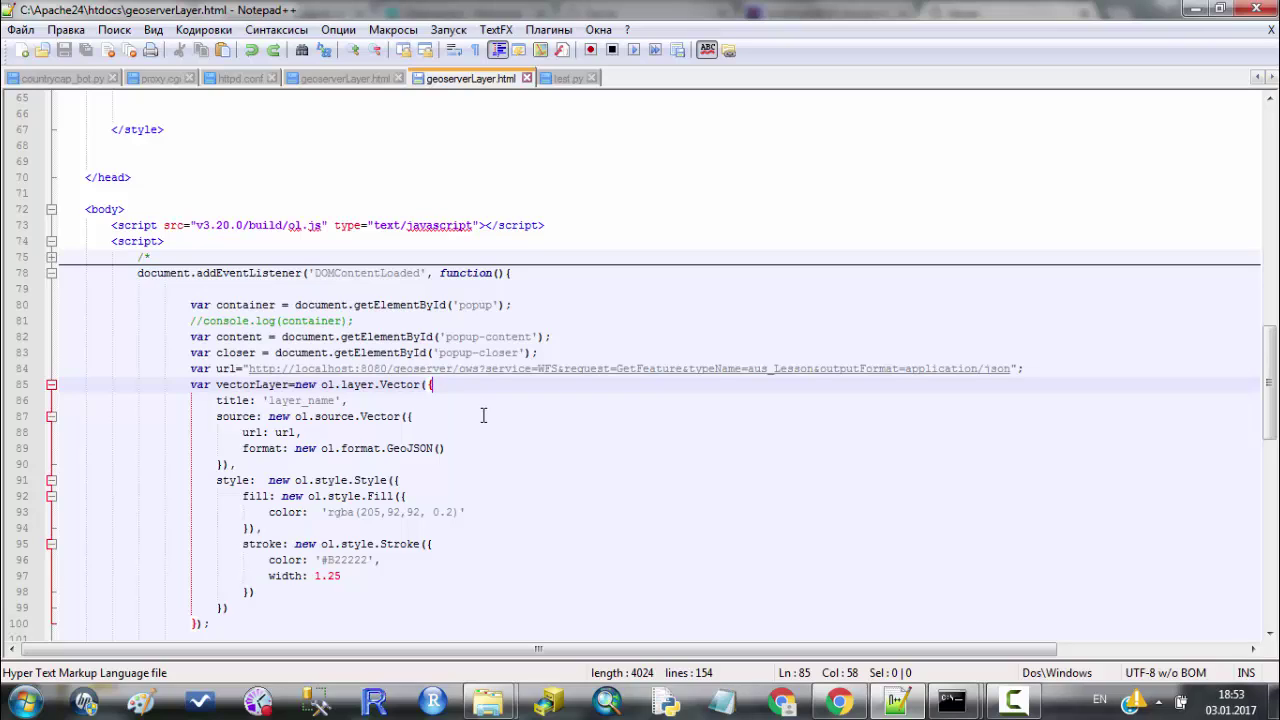
Select the full localhost:8080 WFS url with typeName=aus_Lesson for copying.
drag(295, 369, 387, 369)
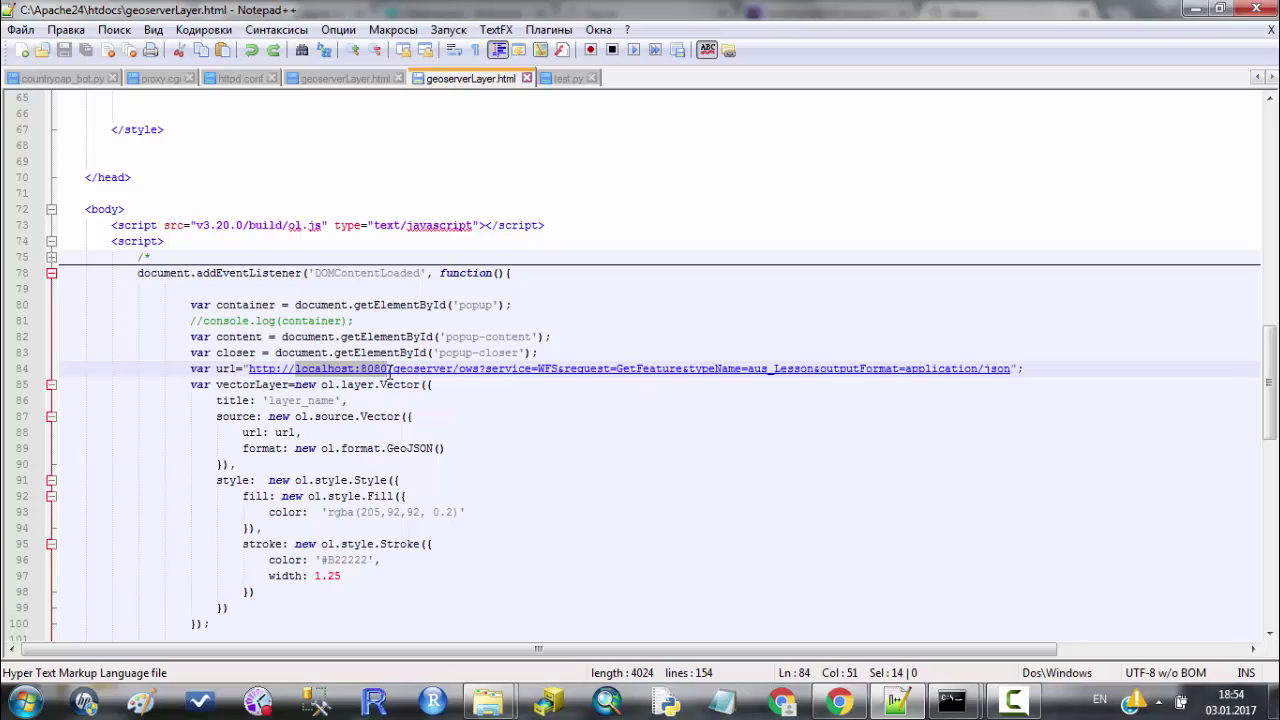
click(443, 386)
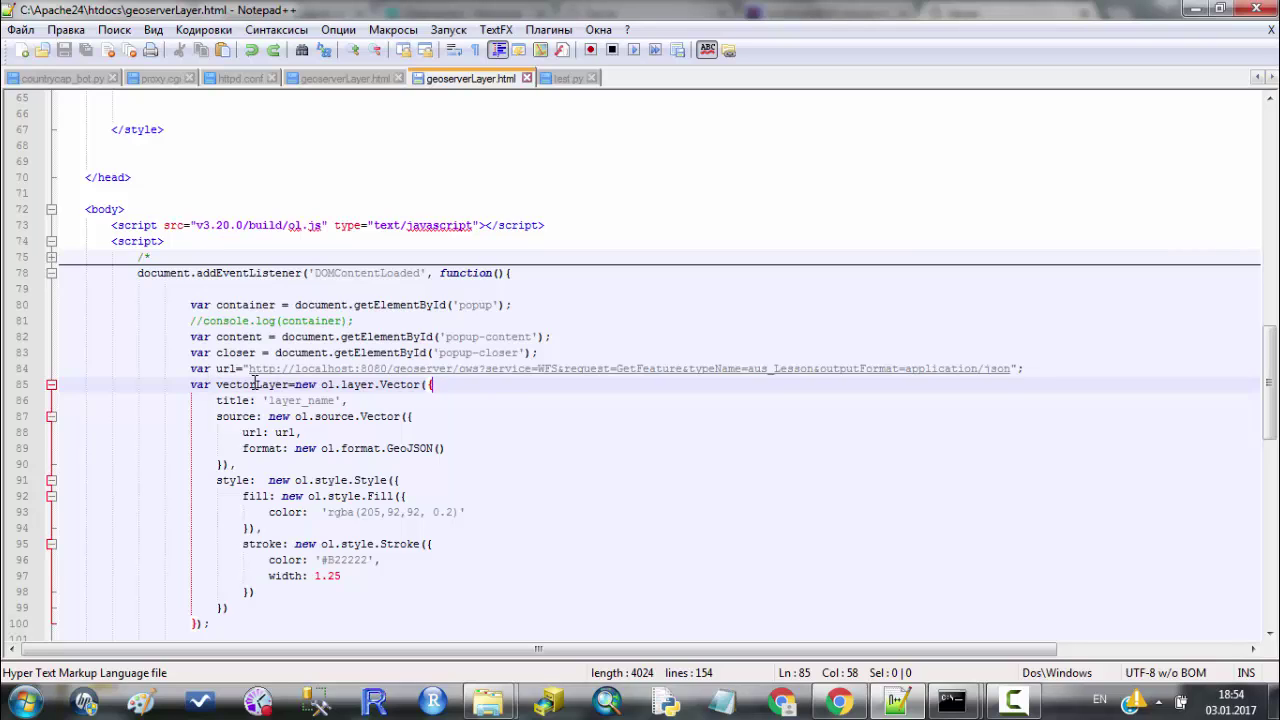
drag(248, 369, 1012, 373)
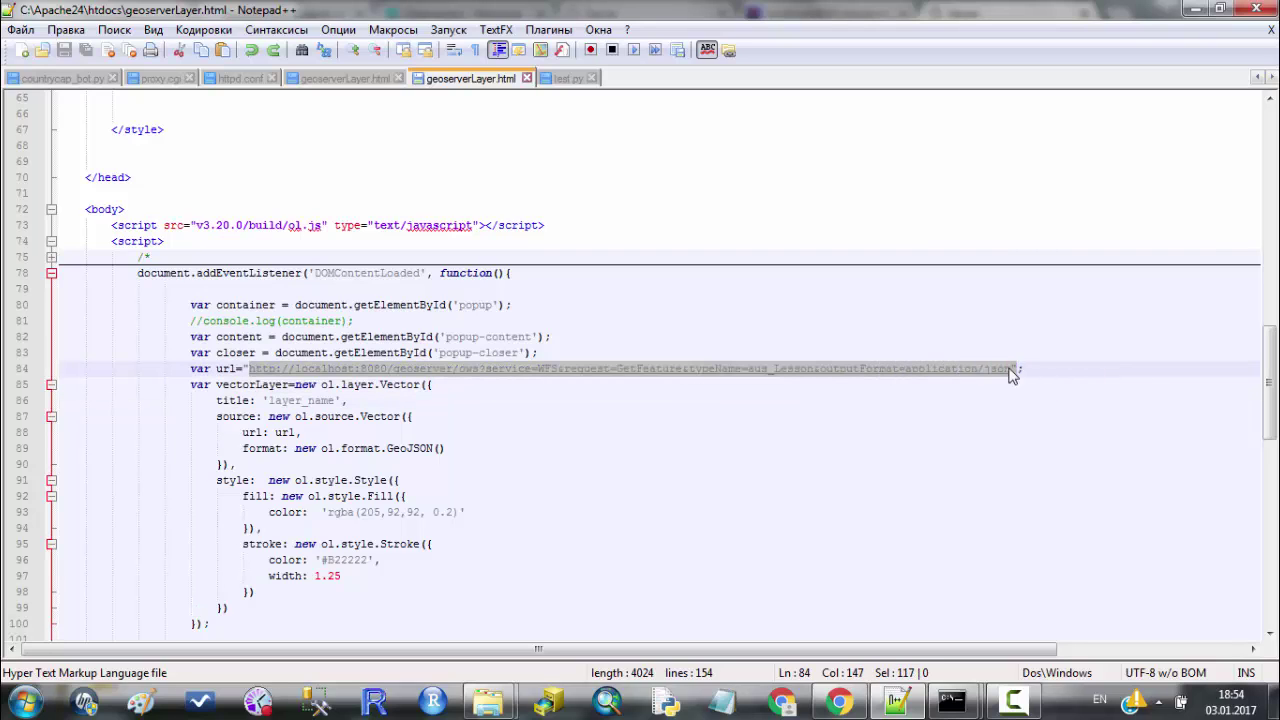
click(523, 401)
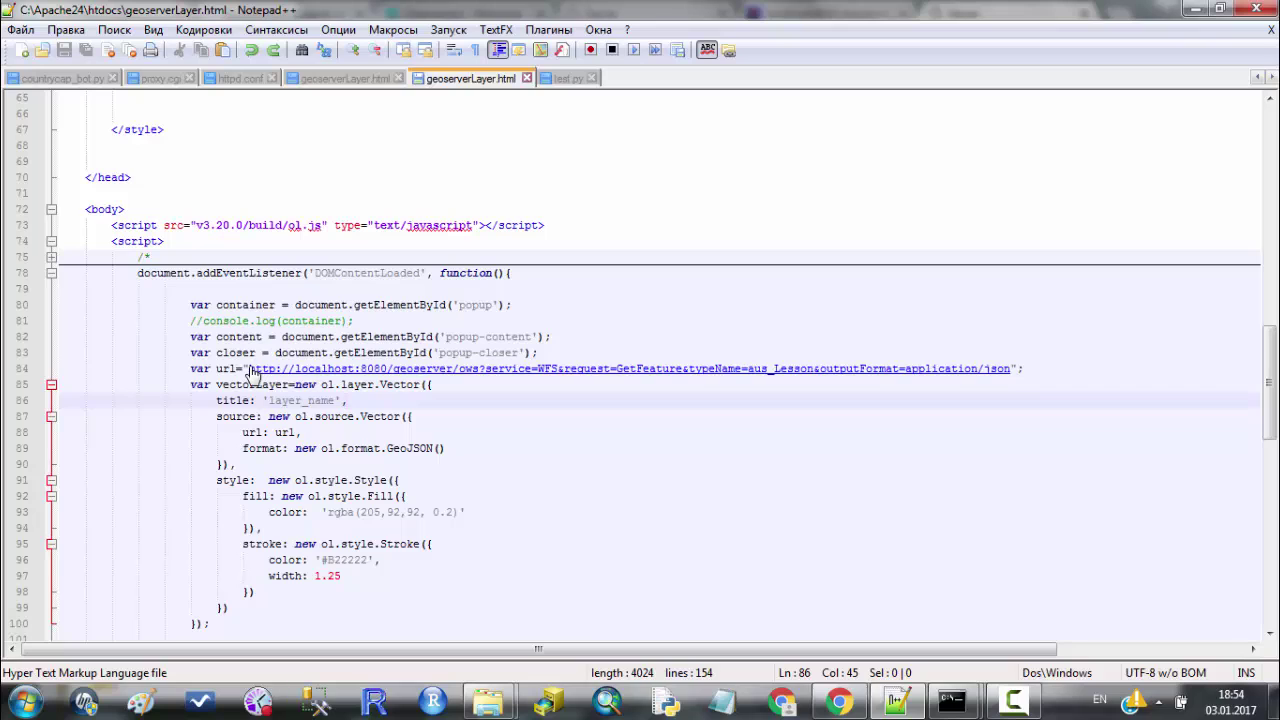
drag(250, 369, 1012, 368)
key(ctrl+c)
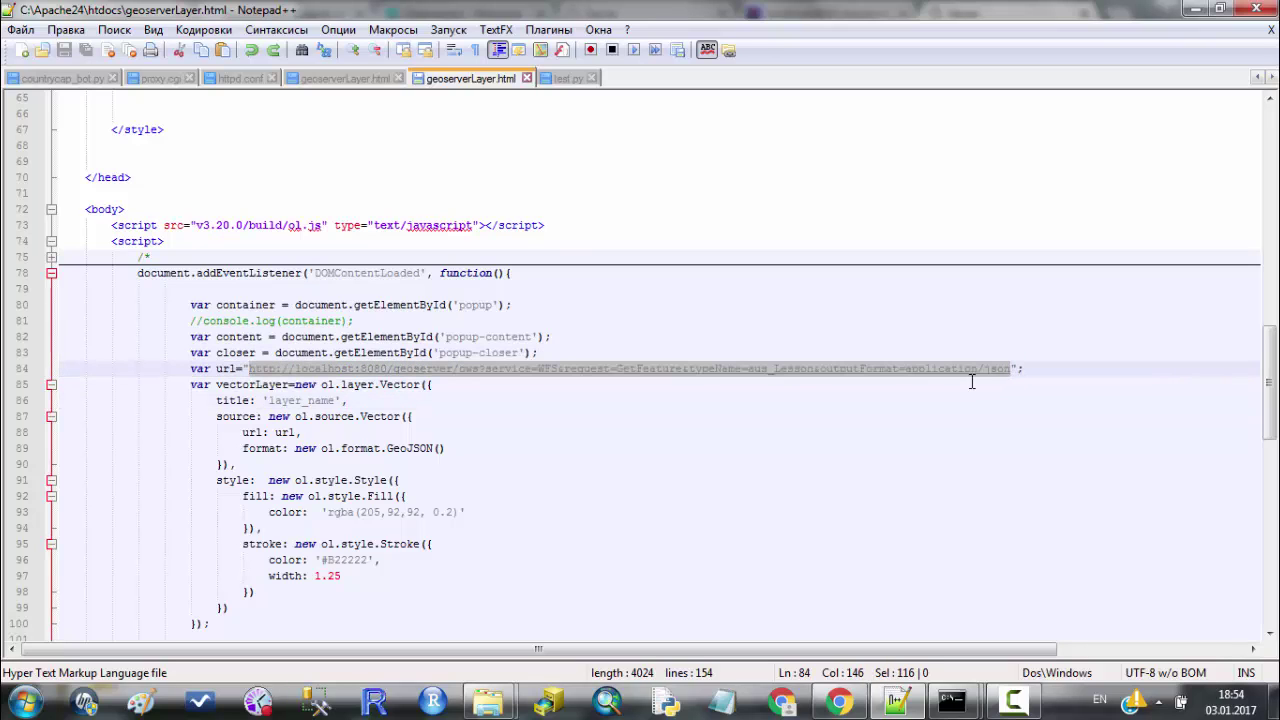
Load the copied WFS URL in a new Chrome tab, check its FeatureCollection, then return to Notepad++.
click(838, 703)
key(ctrl+v)
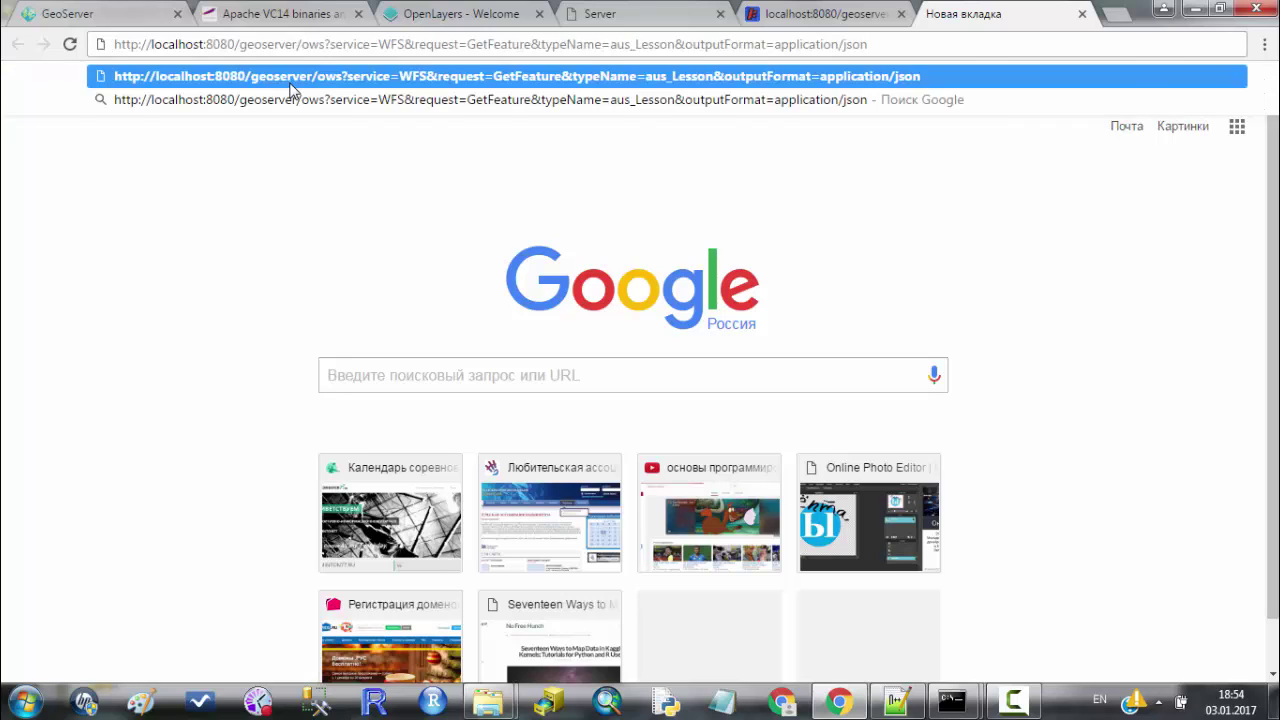
key(Return)
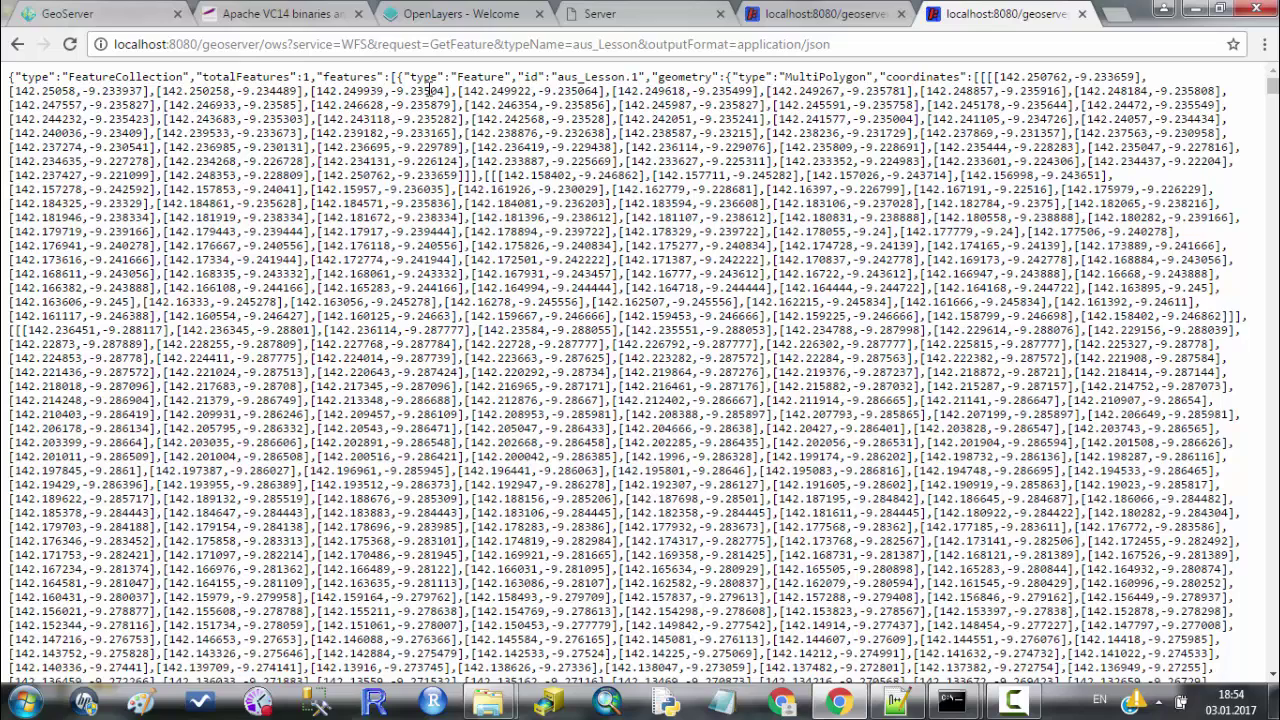
double_click(108, 77)
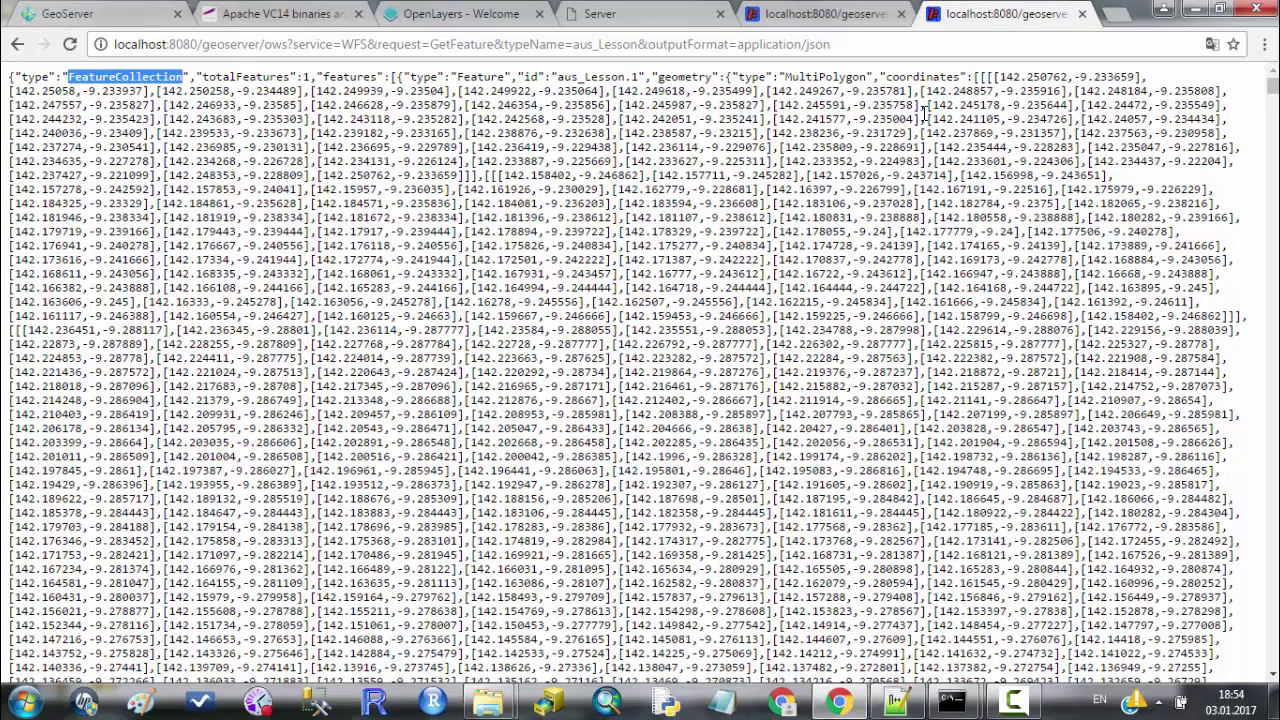
key(alt+Tab)
click(444, 384)
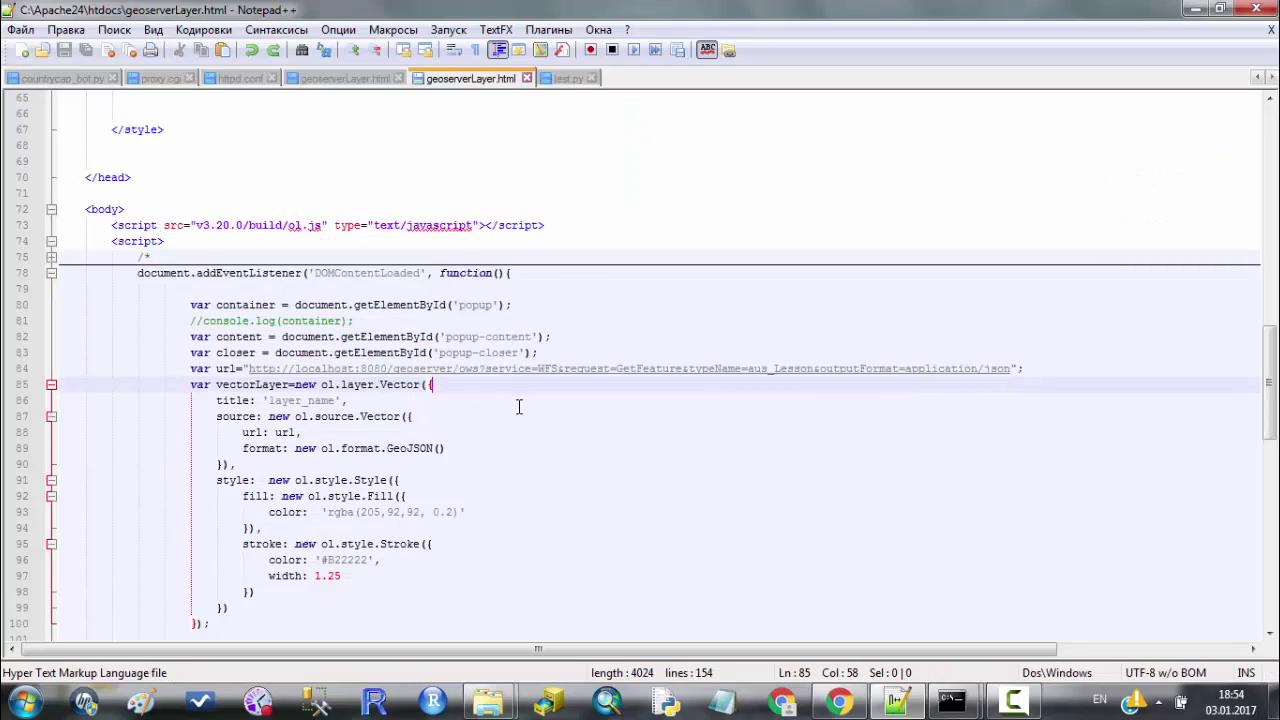
From C:\Apache24\htdocs, open geoserverLayer.html in Chrome to show the OSM map of Australia.
mouse_move(497, 708)
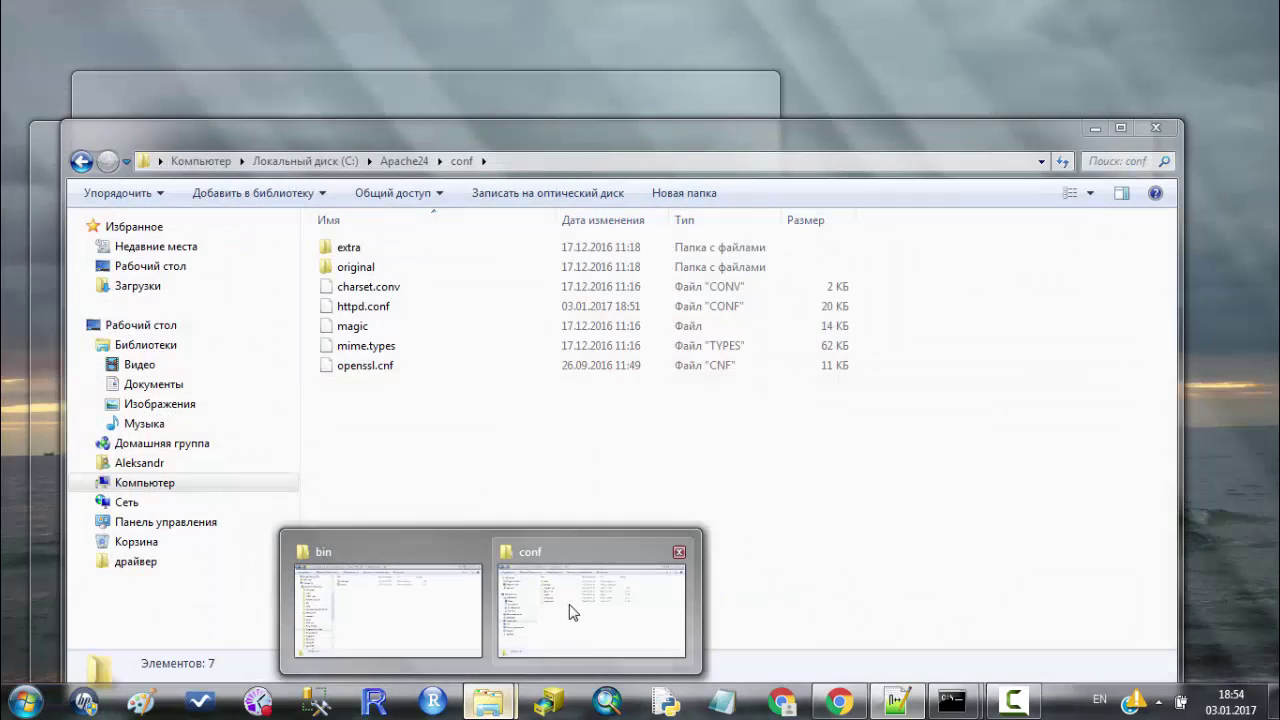
click(571, 609)
click(430, 161)
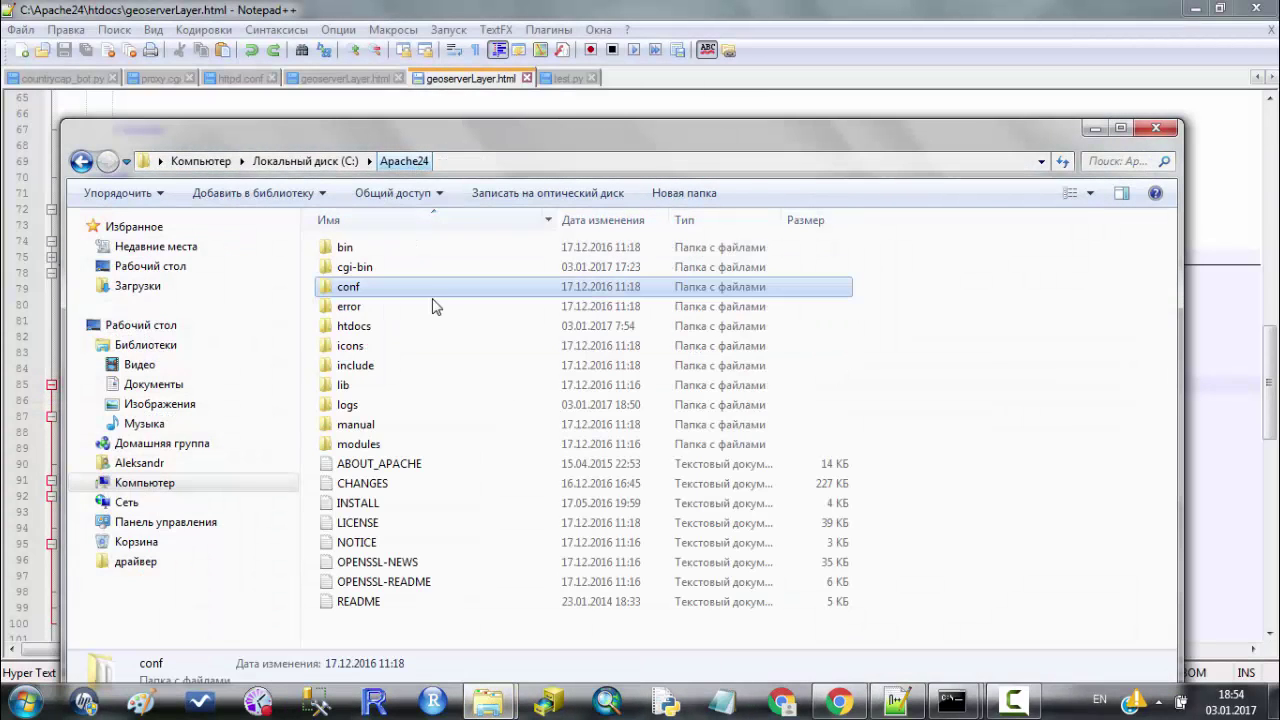
double_click(437, 329)
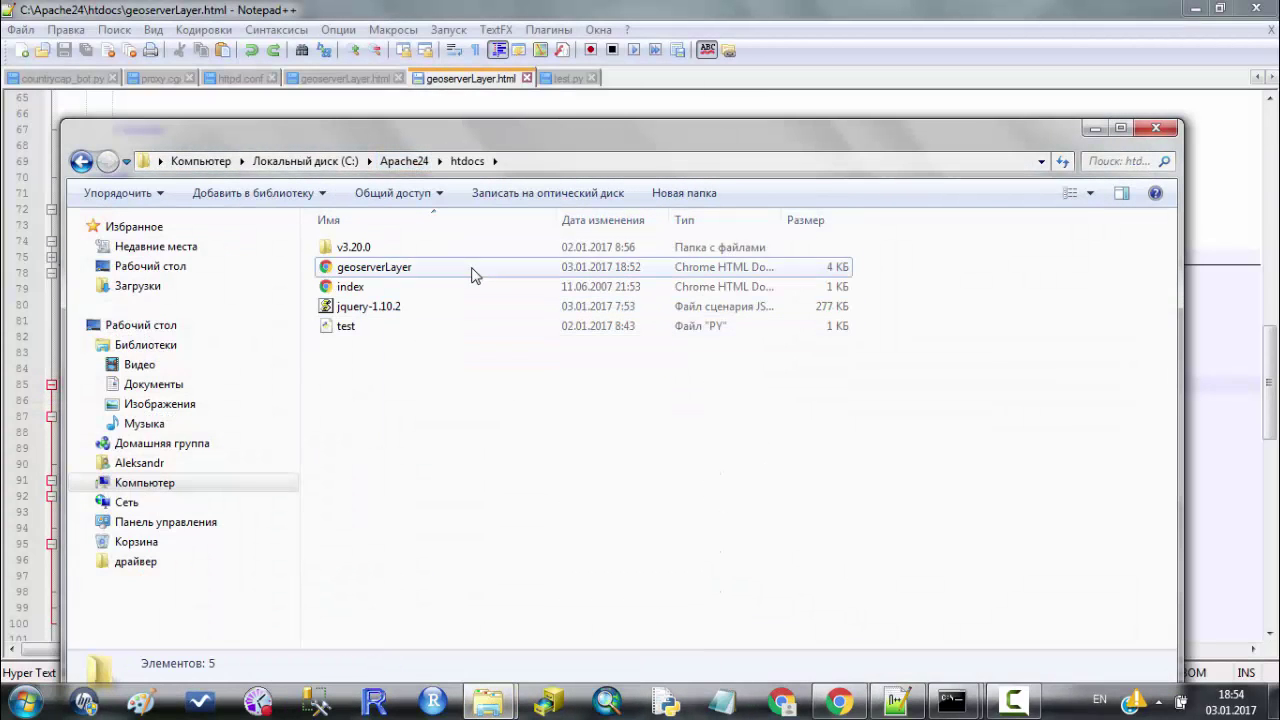
click(474, 269)
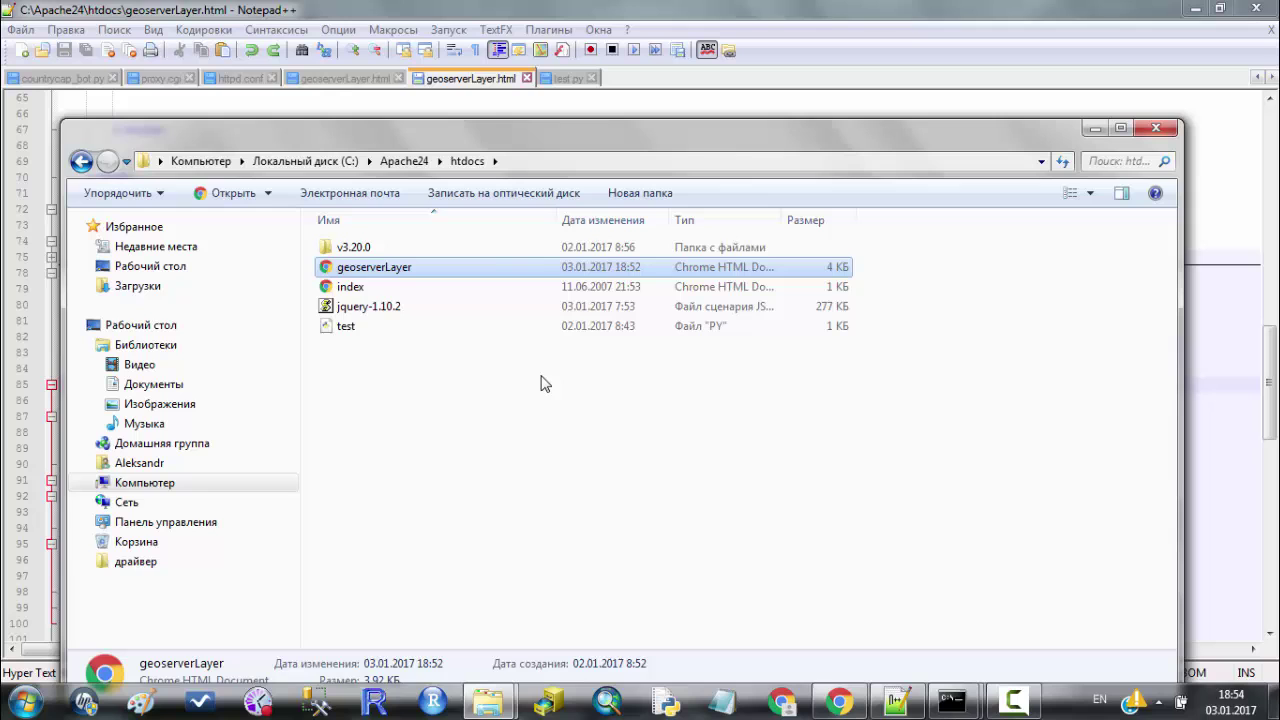
double_click(507, 273)
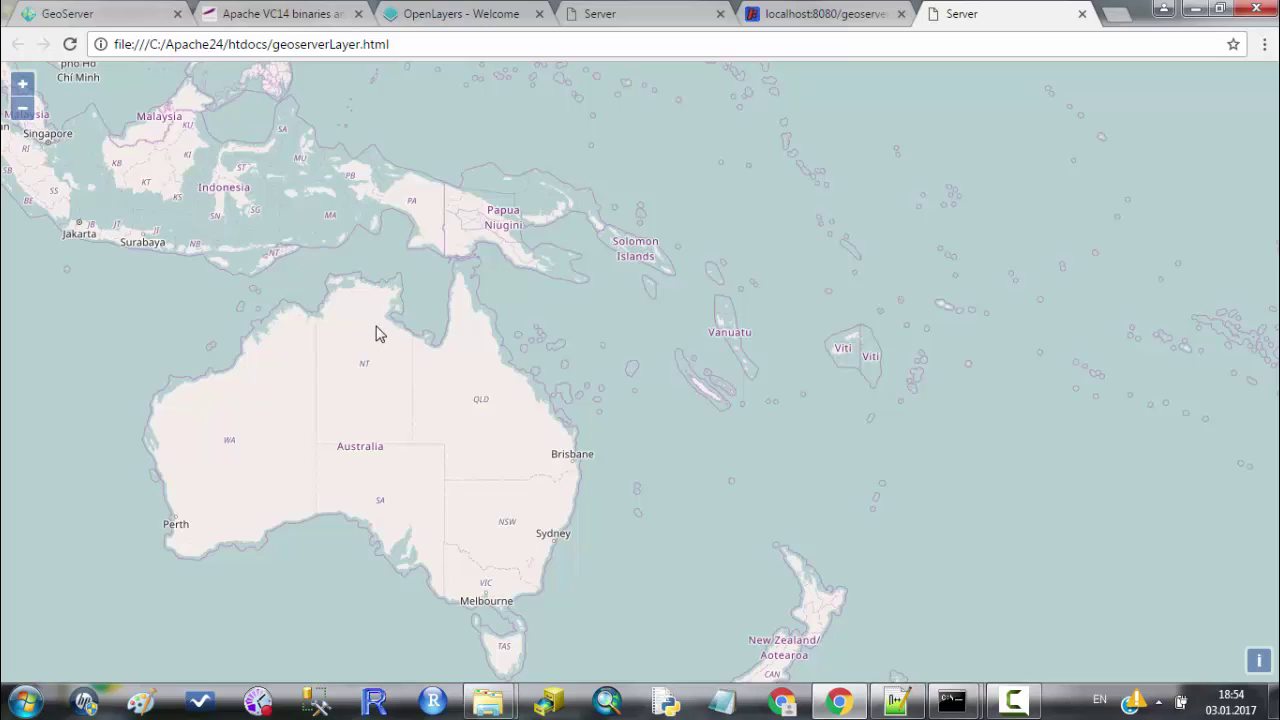
Show the aus_Lesson WFS CORS error in the developer console, then switch to the Apache Lounge tab.
key(ctrl+shift+j)
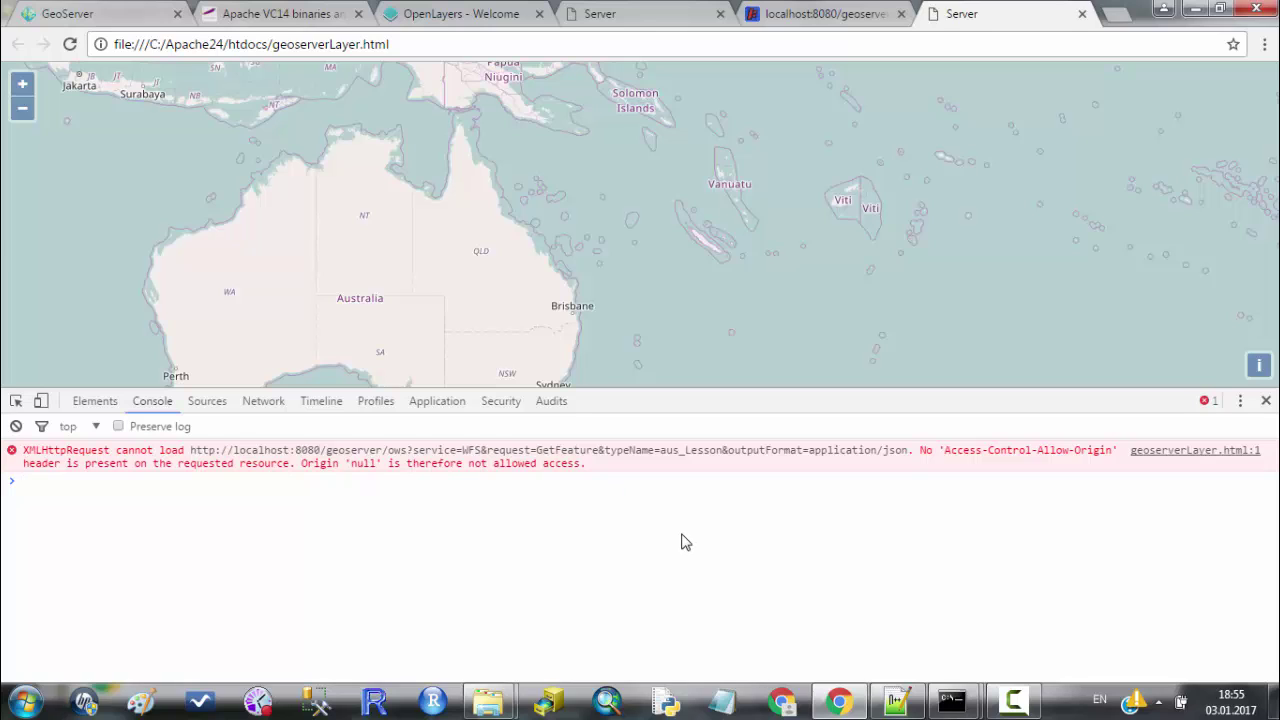
double_click(192, 44)
click(276, 14)
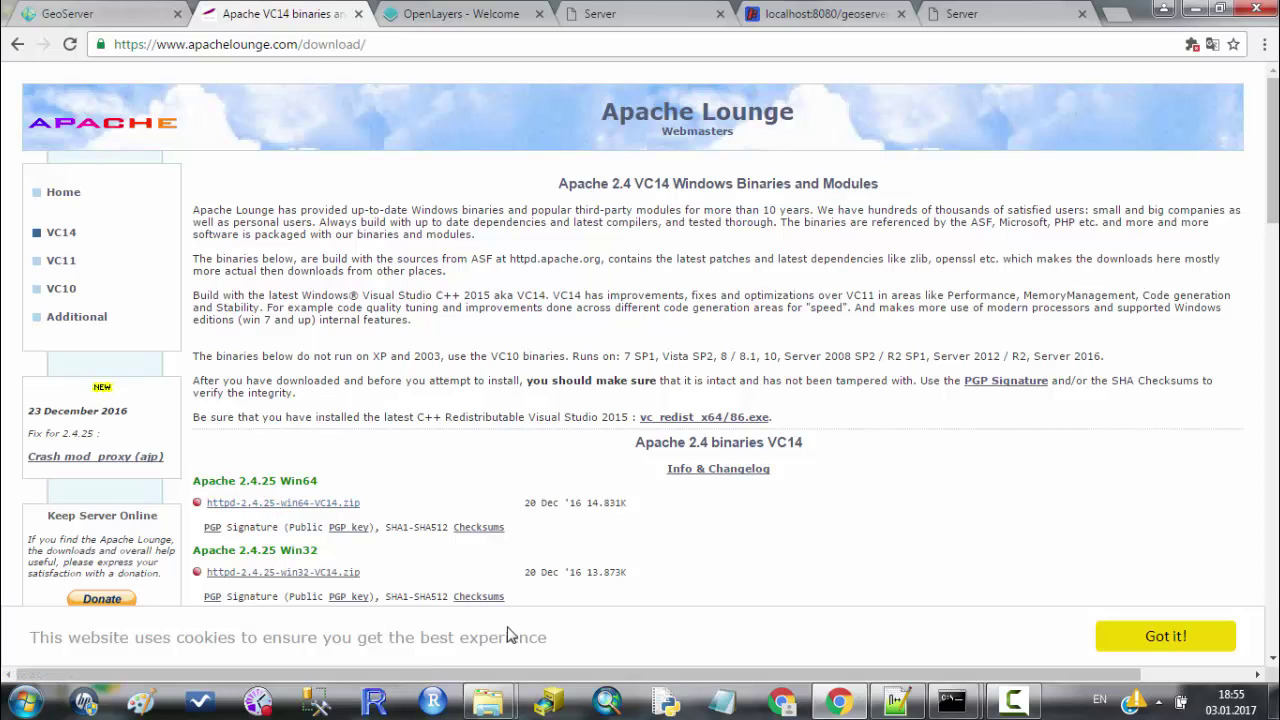
Browse from htdocs to C:\Apache24\bin and select the httpd server program.
mouse_move(487, 702)
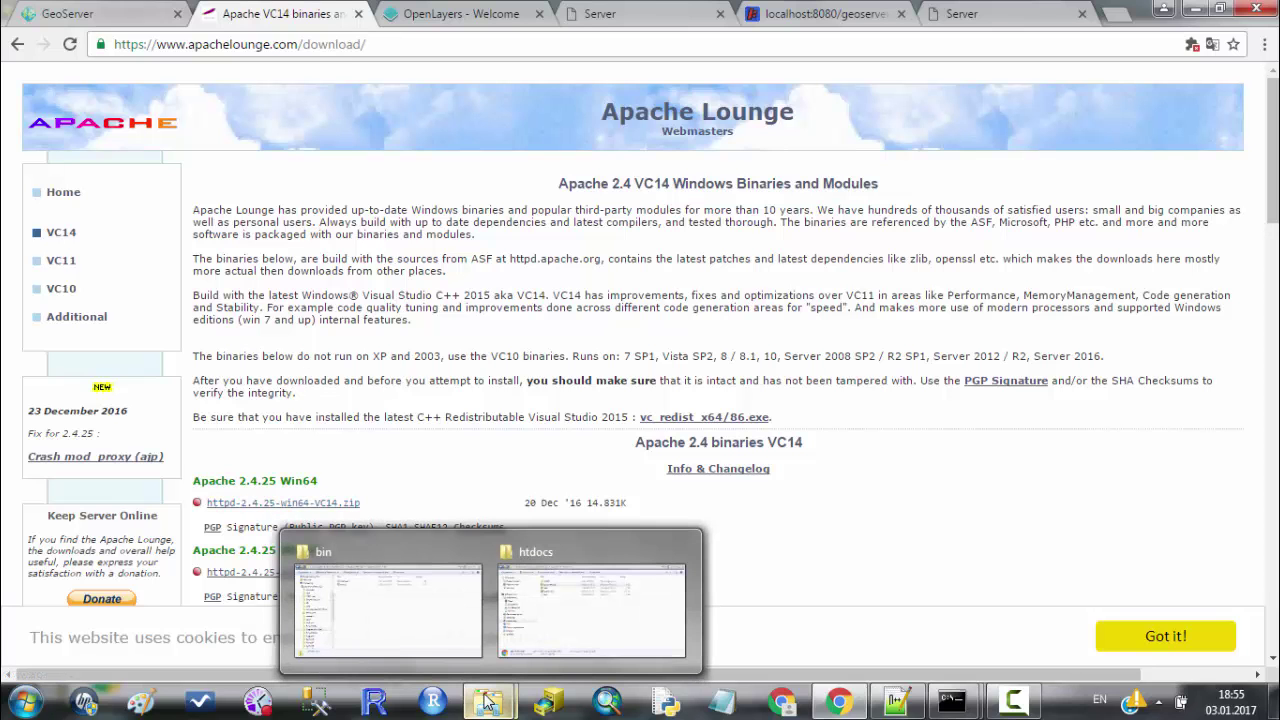
click(600, 608)
click(350, 161)
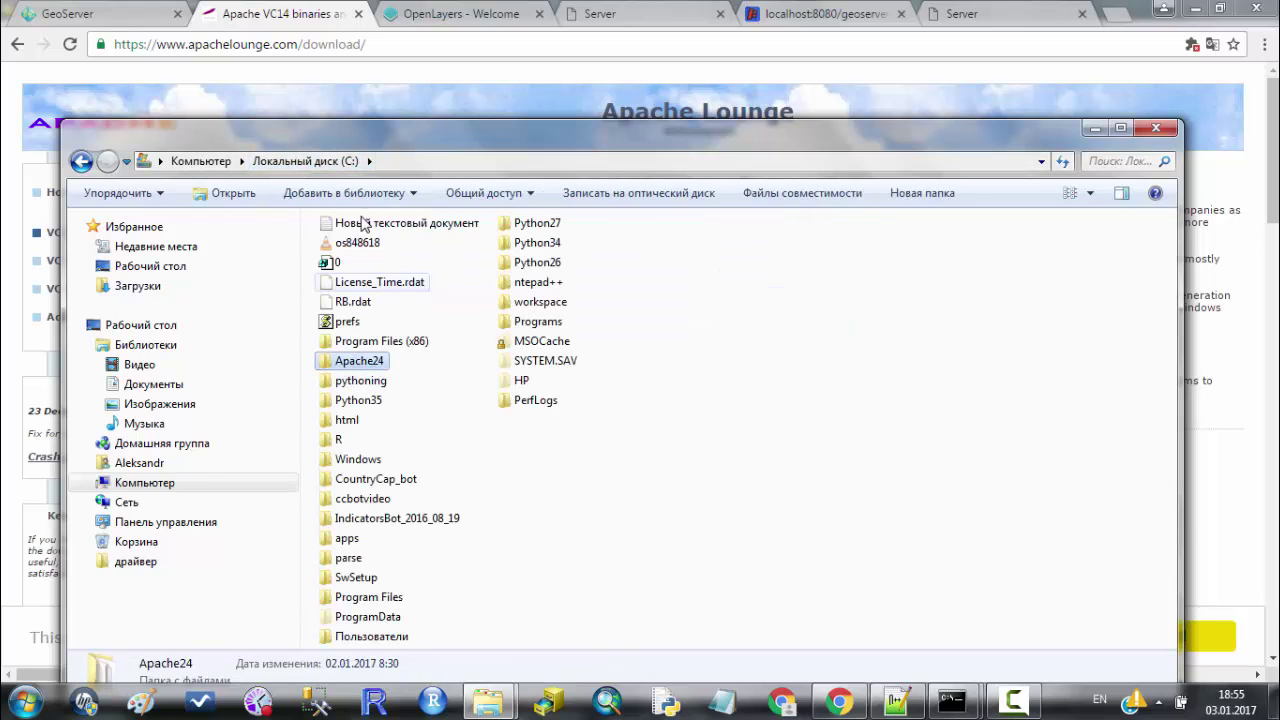
double_click(352, 362)
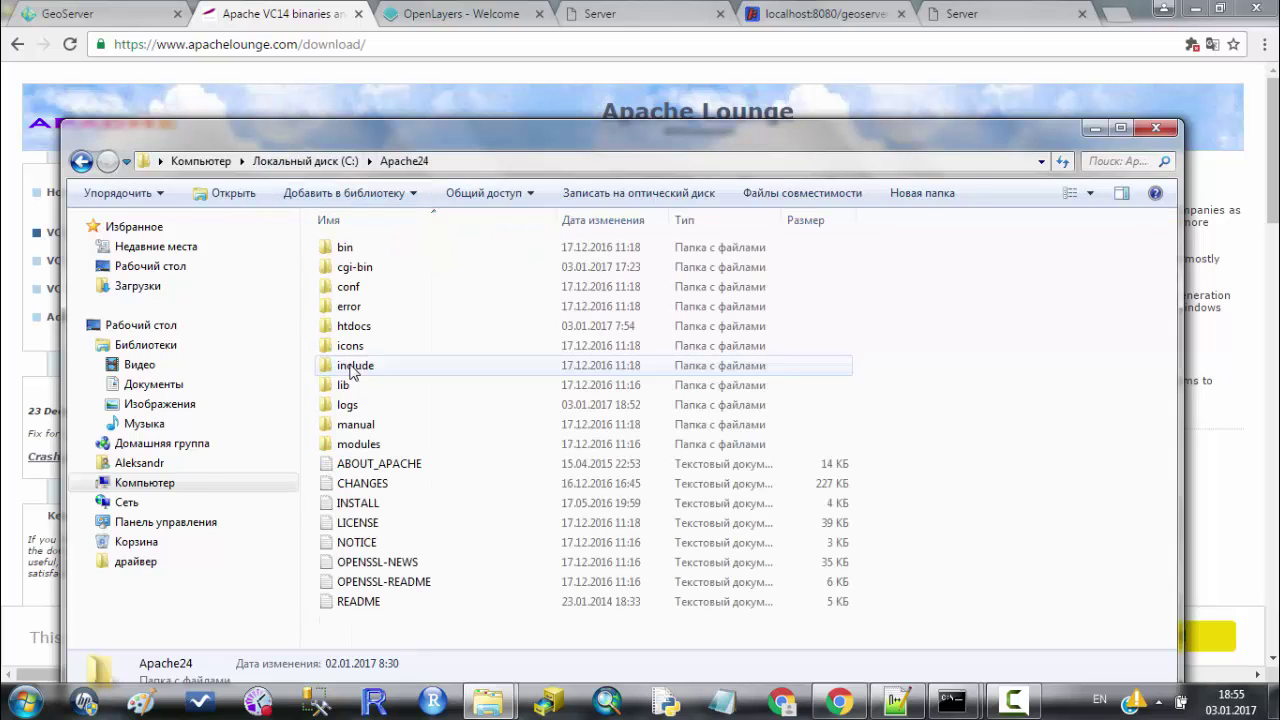
double_click(461, 250)
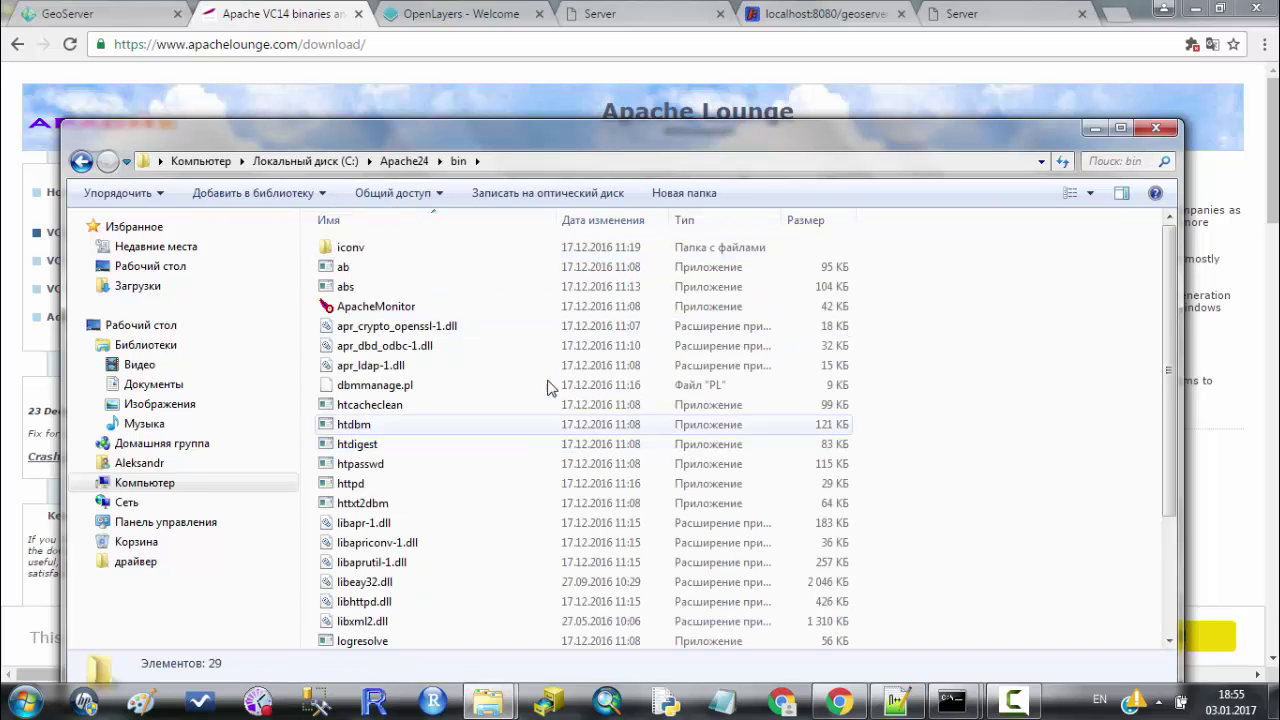
scroll(560, 378, down, 1)
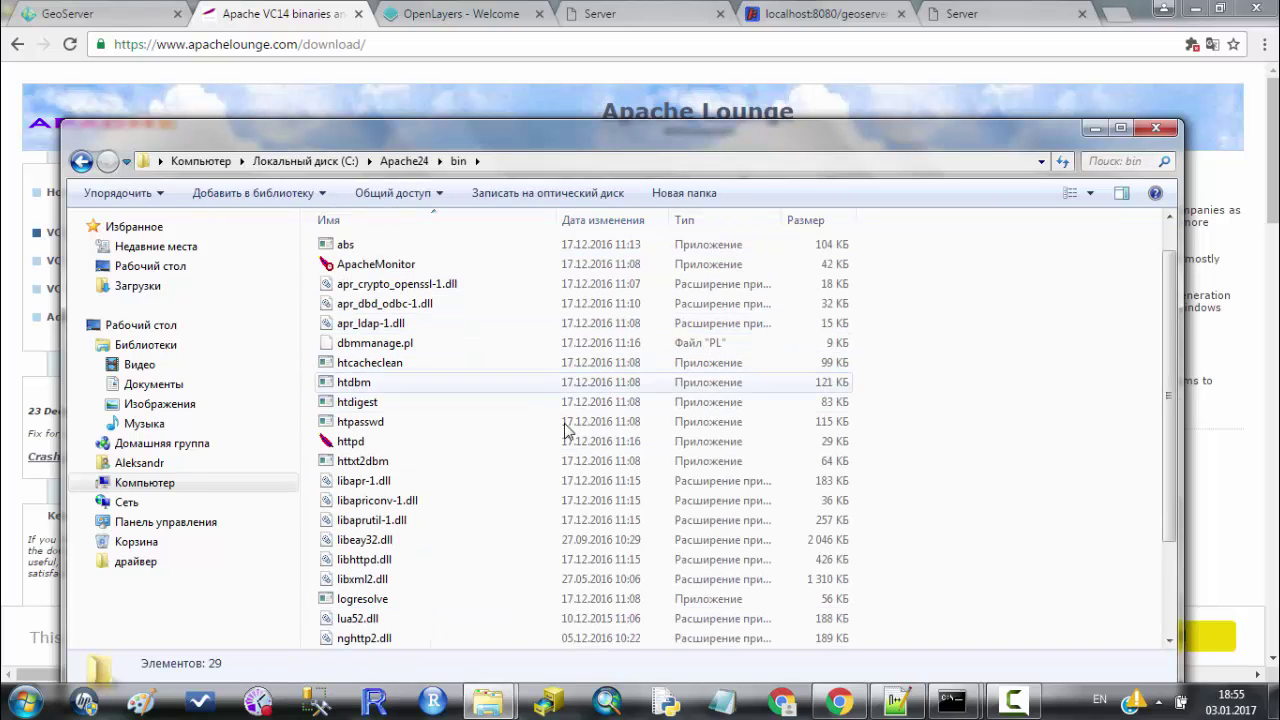
click(440, 441)
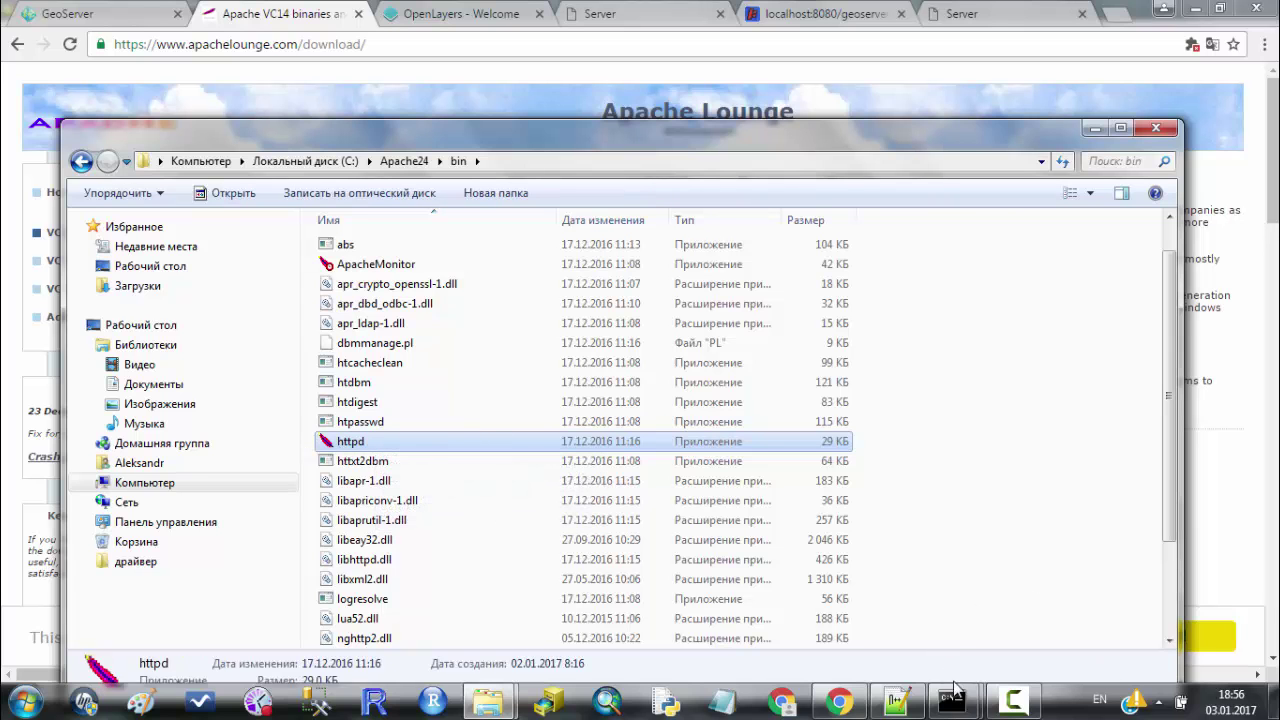
Close the second Command Prompt window and bring up the Start menu.
mouse_move(952, 695)
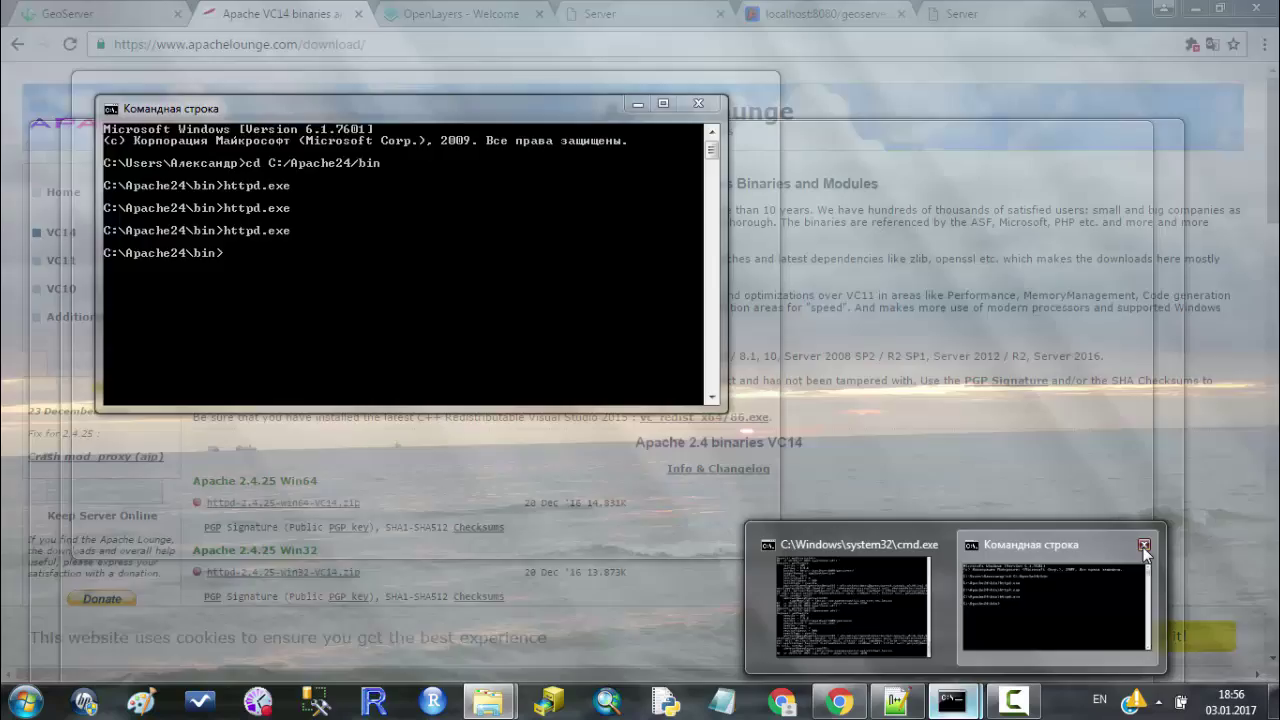
click(1144, 545)
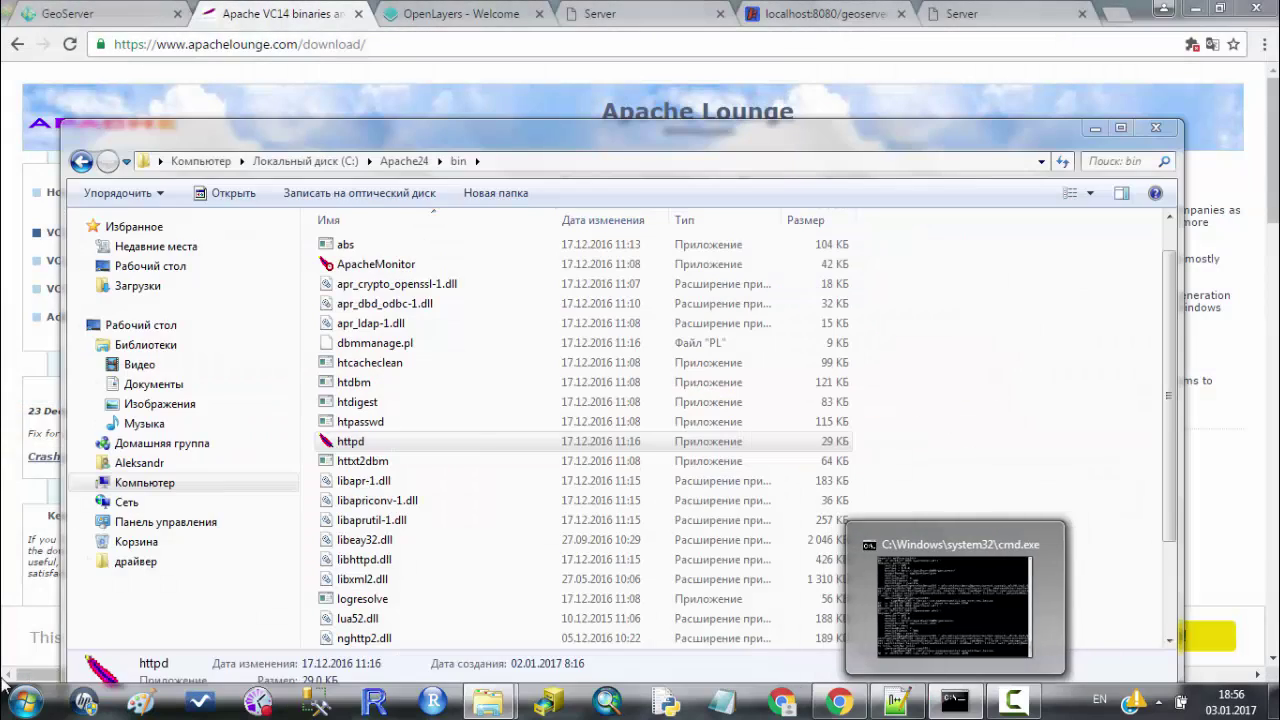
click(15, 695)
In a new Command Prompt, cd to C:/Apache24/bin and launch httpd.exe.
click(120, 301)
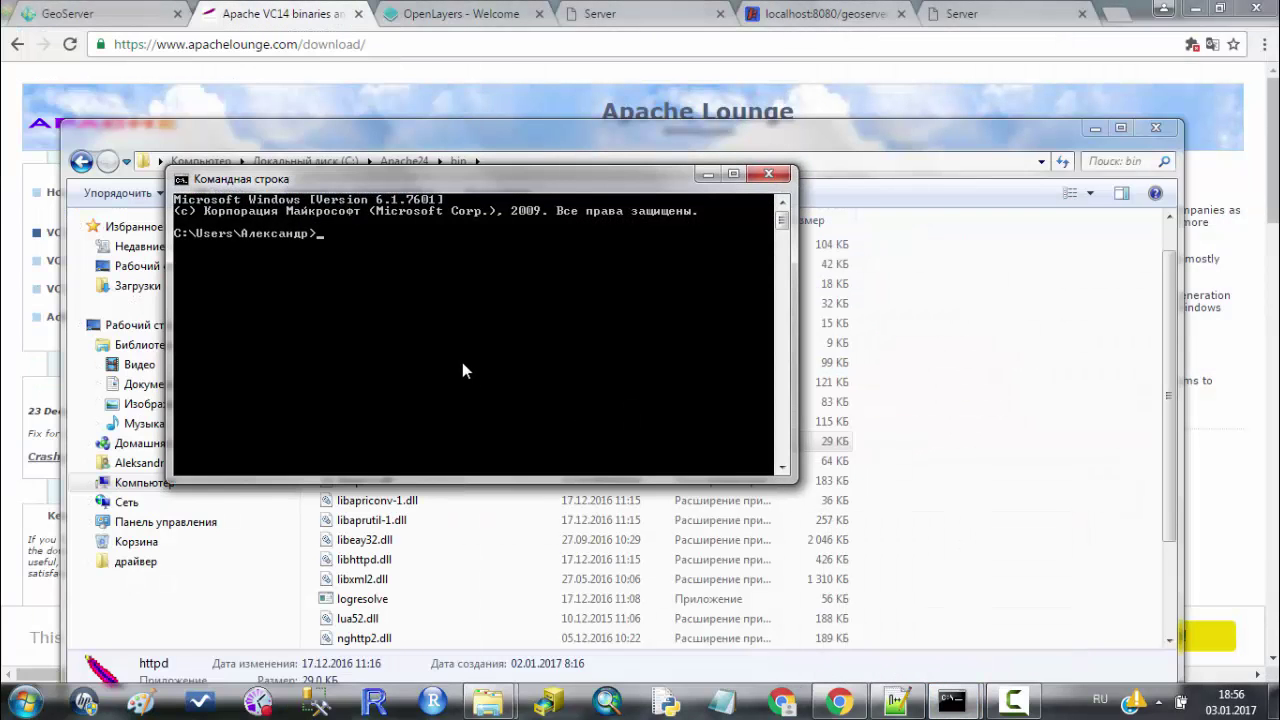
key(alt+shift)
text(cd C:/Apache24/bin)
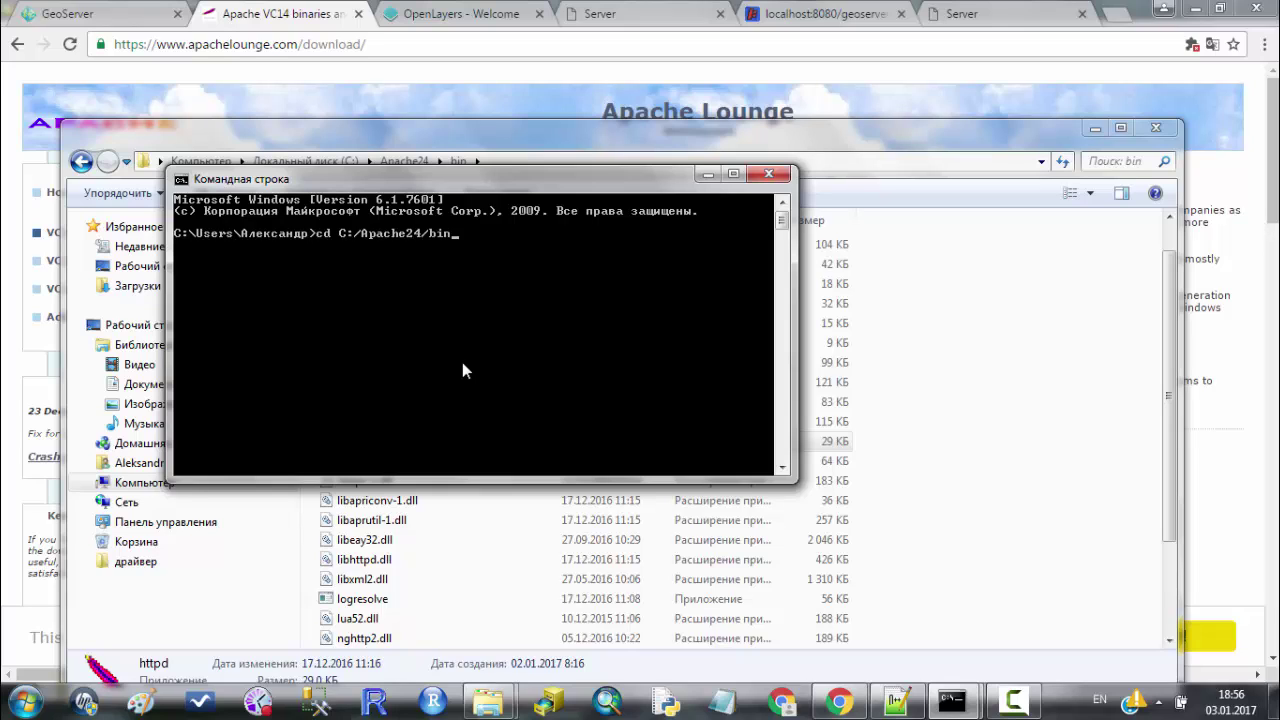
key(Return)
text(httpd.exe)
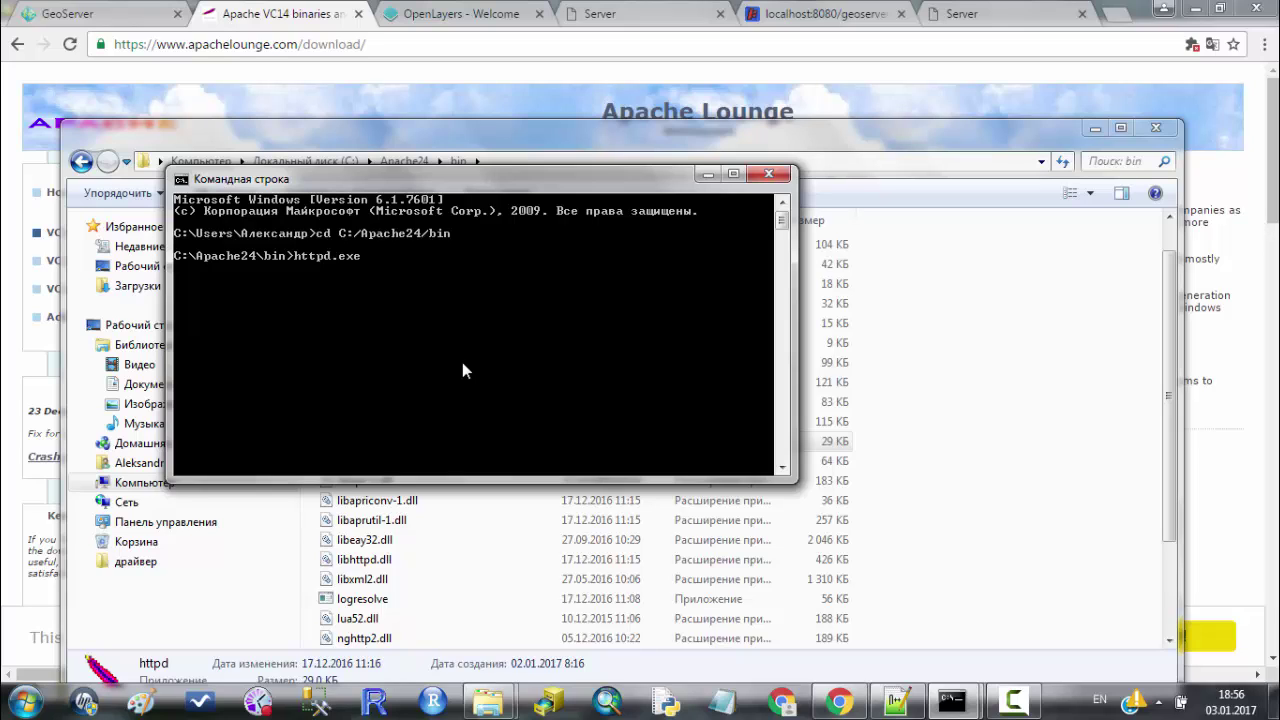
key(Return)
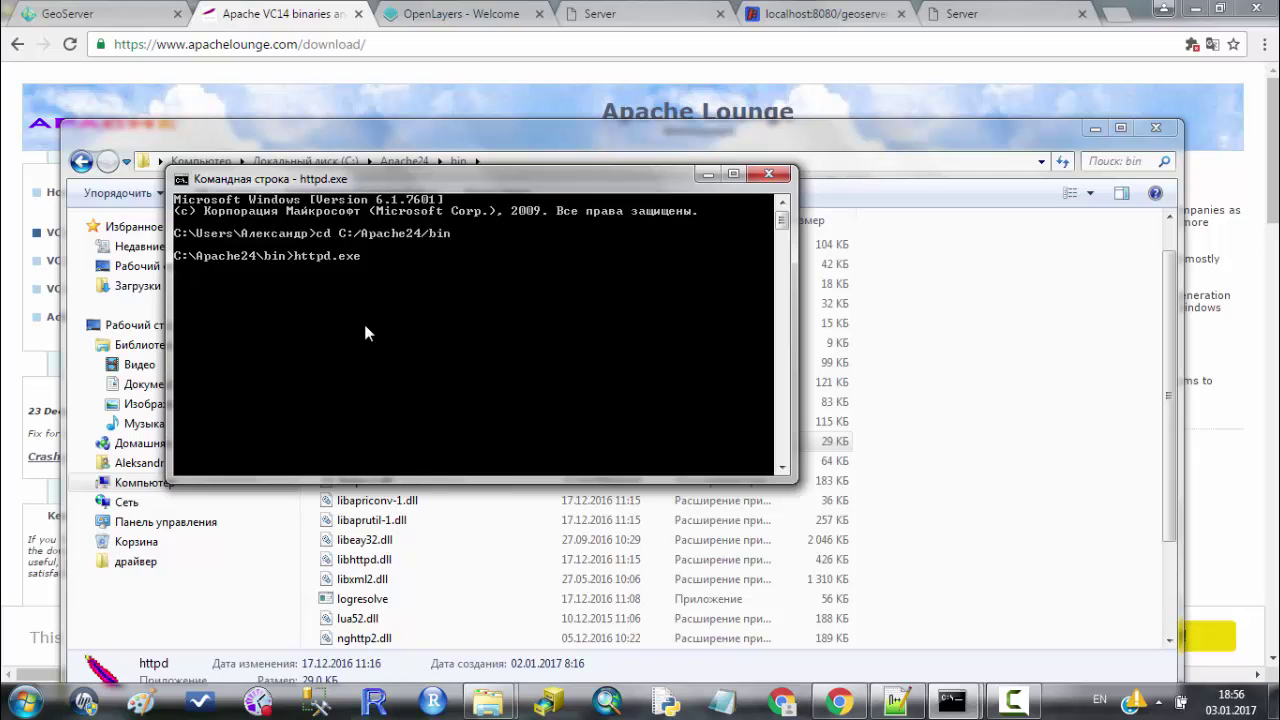
key(alt+Tab)
Load localhost:80 in a new Chrome tab and check Apache's 'It works!' heading.
key(ctrl+t)
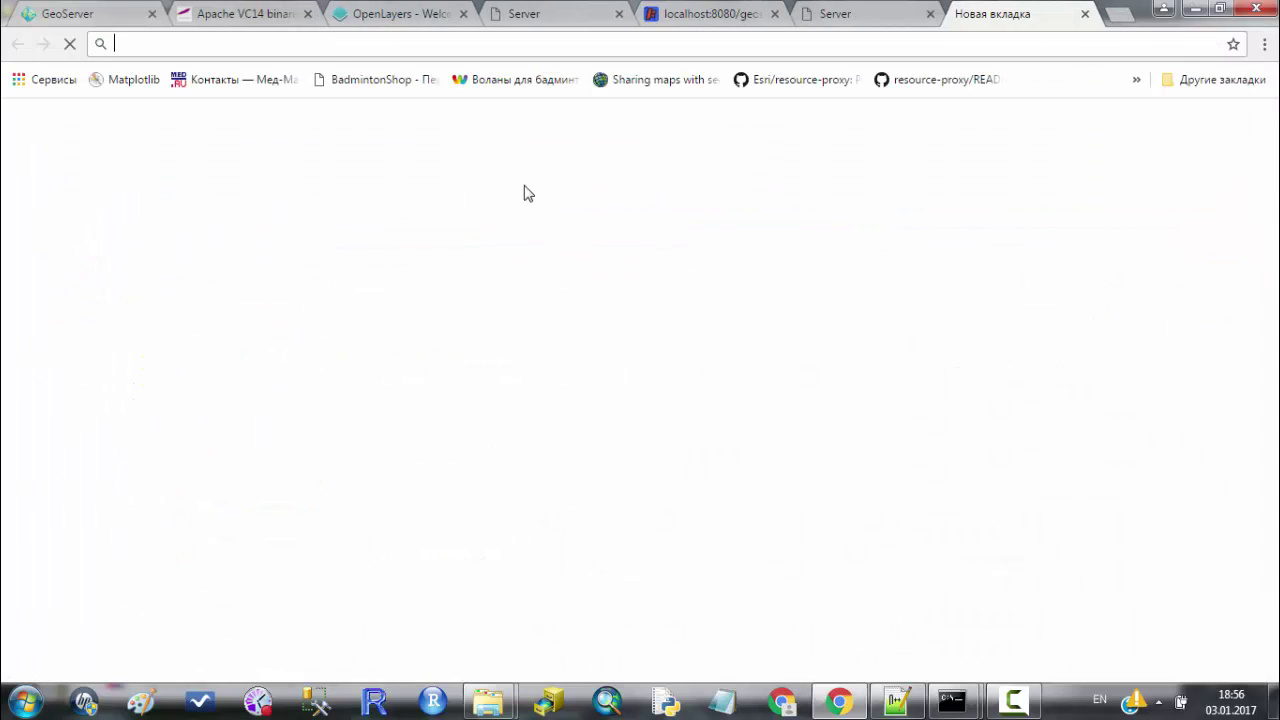
text(loca)
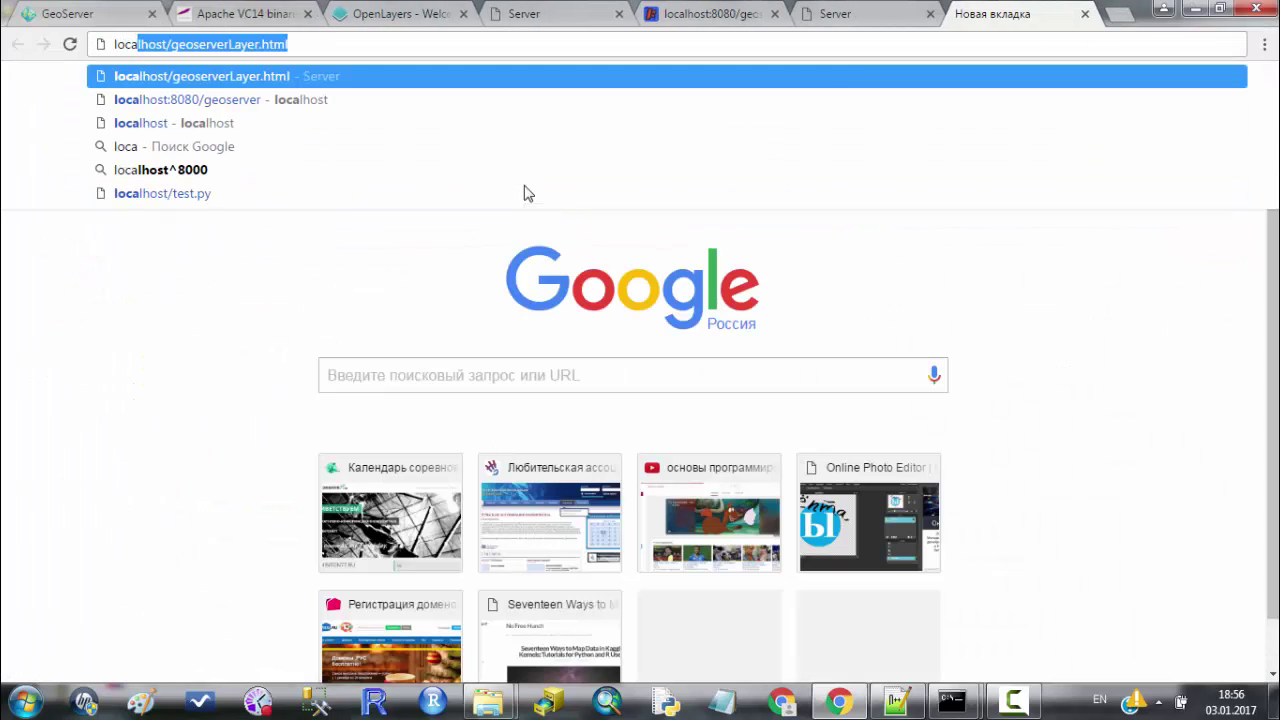
text(lhost/geoserv)
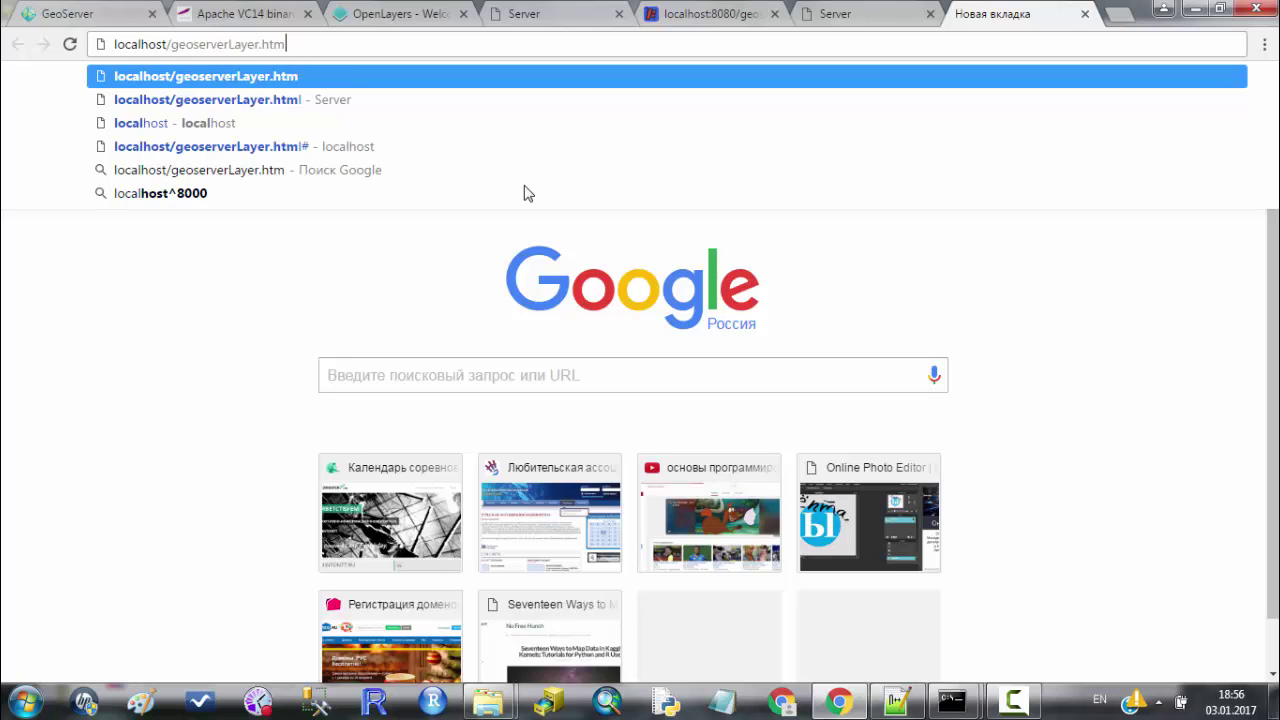
key(BackSpace)
key(BackSpace)
key(BackSpace)
key(BackSpace)
key(BackSpace)
key(BackSpace)
key(BackSpace)
key(BackSpace)
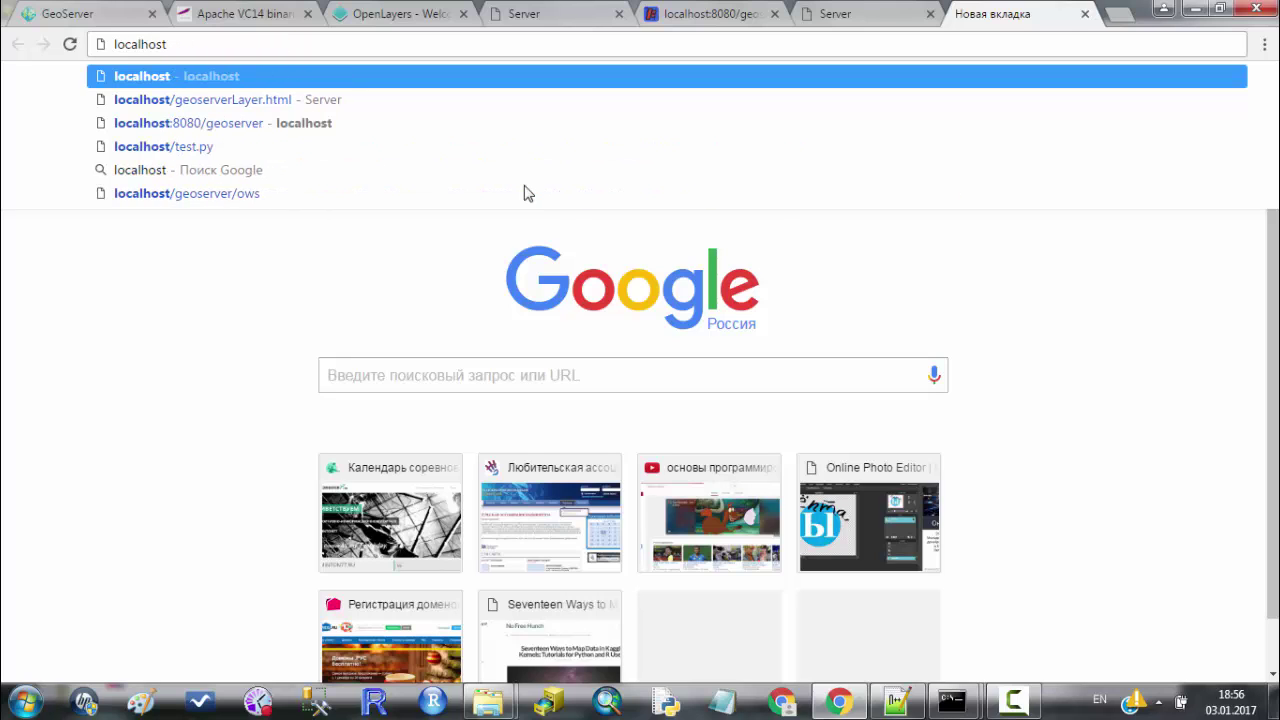
text(:)
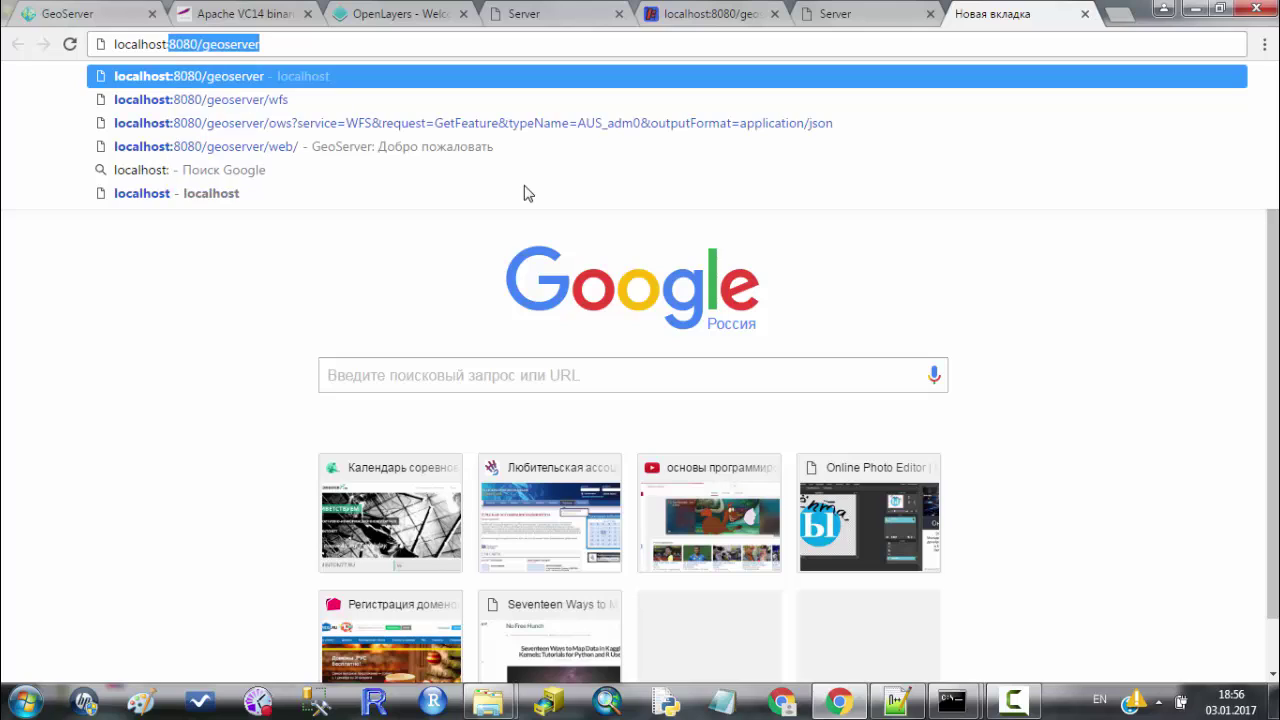
text(80)
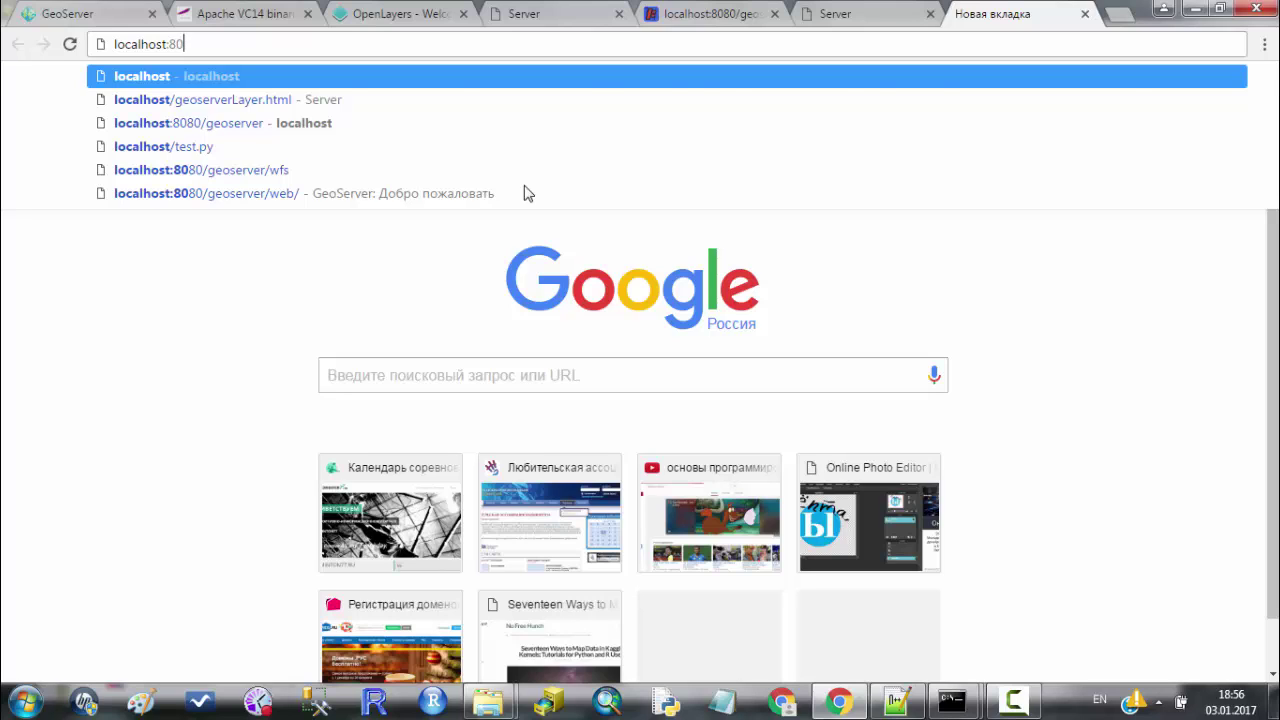
key(Return)
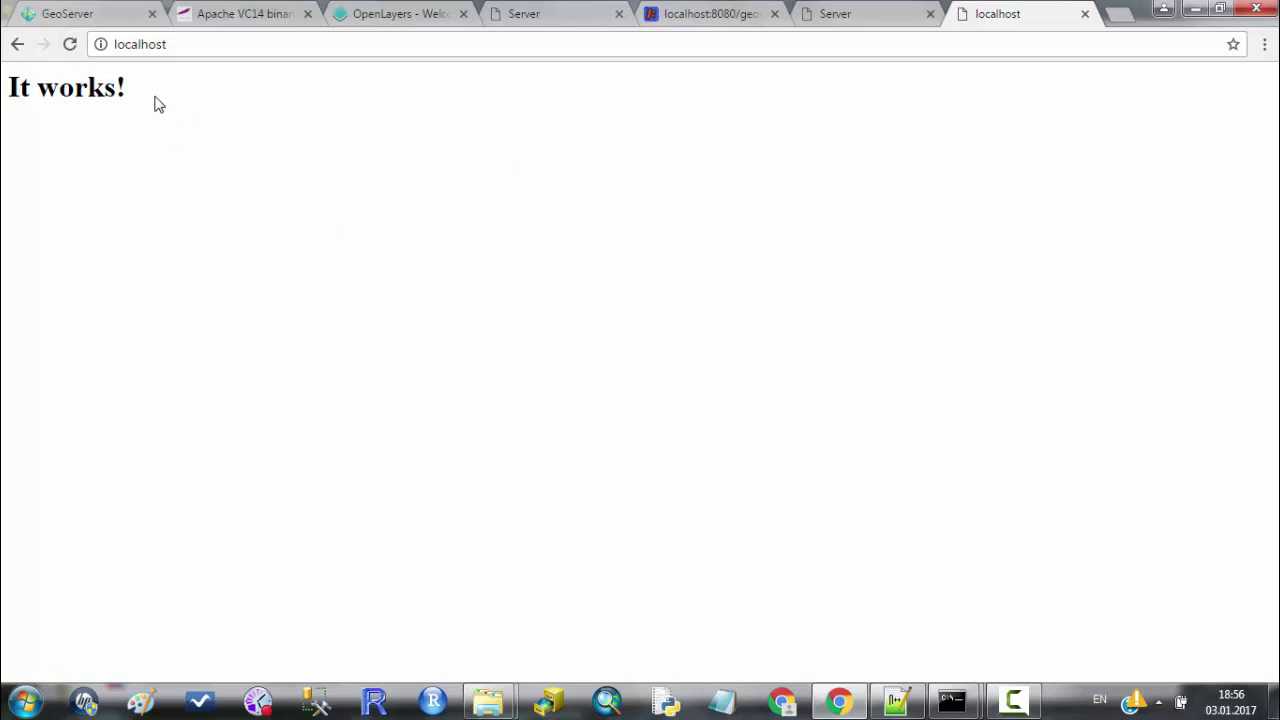
drag(8, 90, 268, 100)
click(268, 100)
Go up from bin to Apache24, open htdocs and select index.html.
mouse_move(490, 700)
click(575, 620)
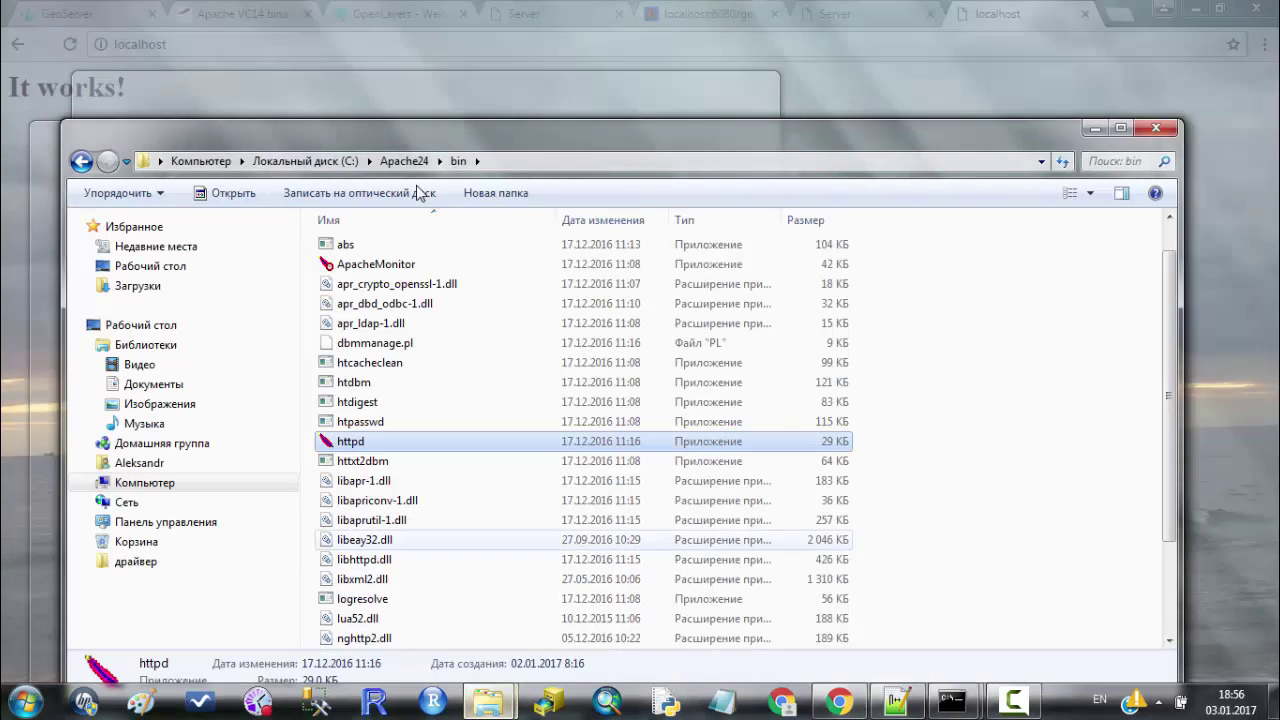
key(alt+Up)
drag(577, 137, 573, 49)
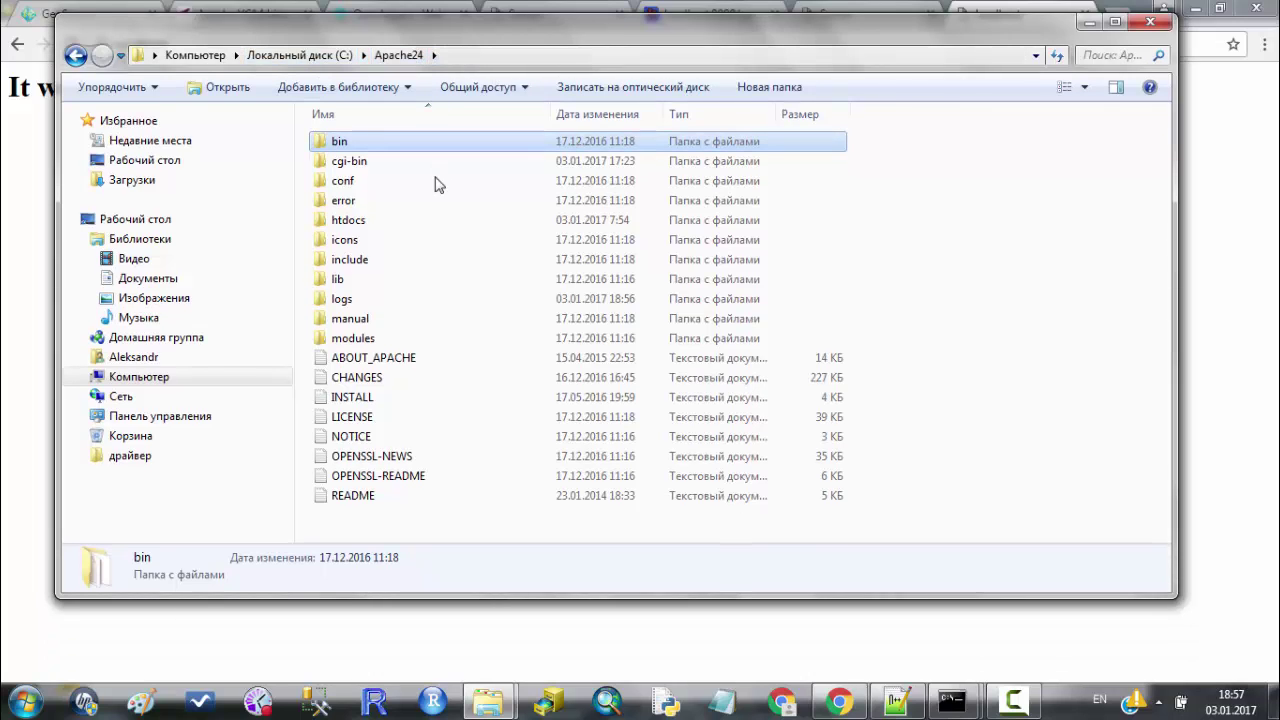
click(433, 224)
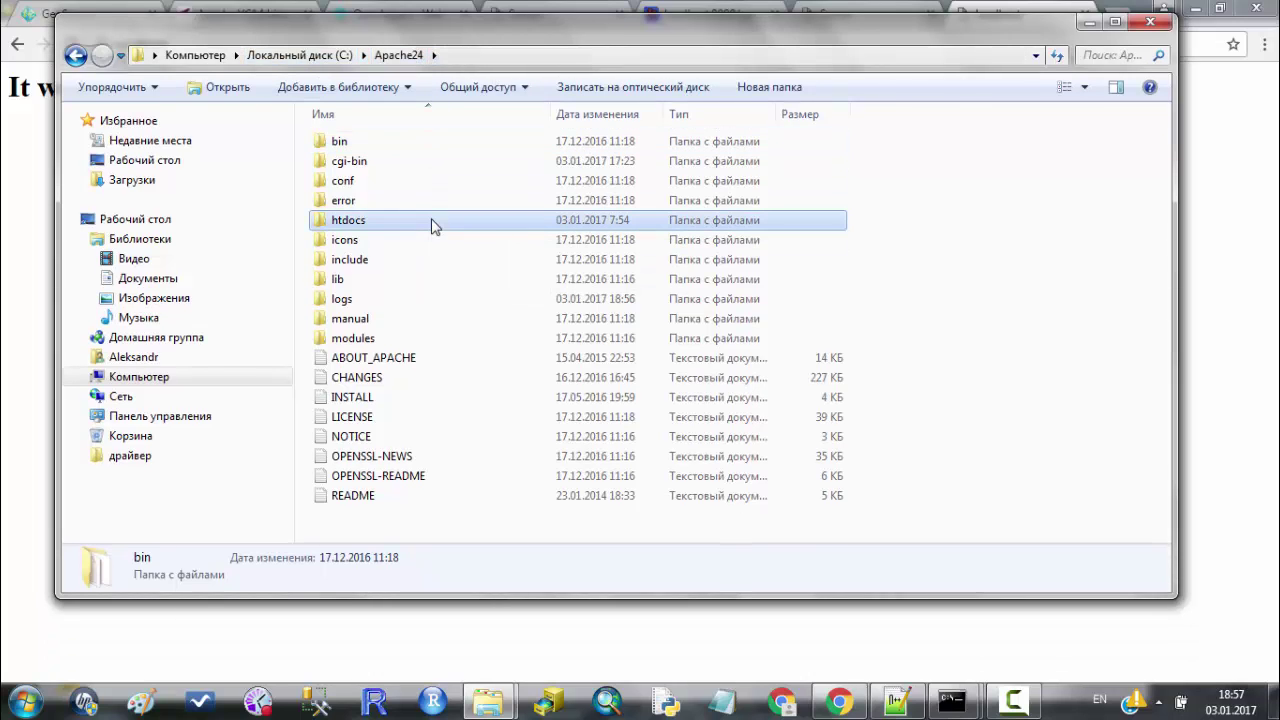
double_click(448, 231)
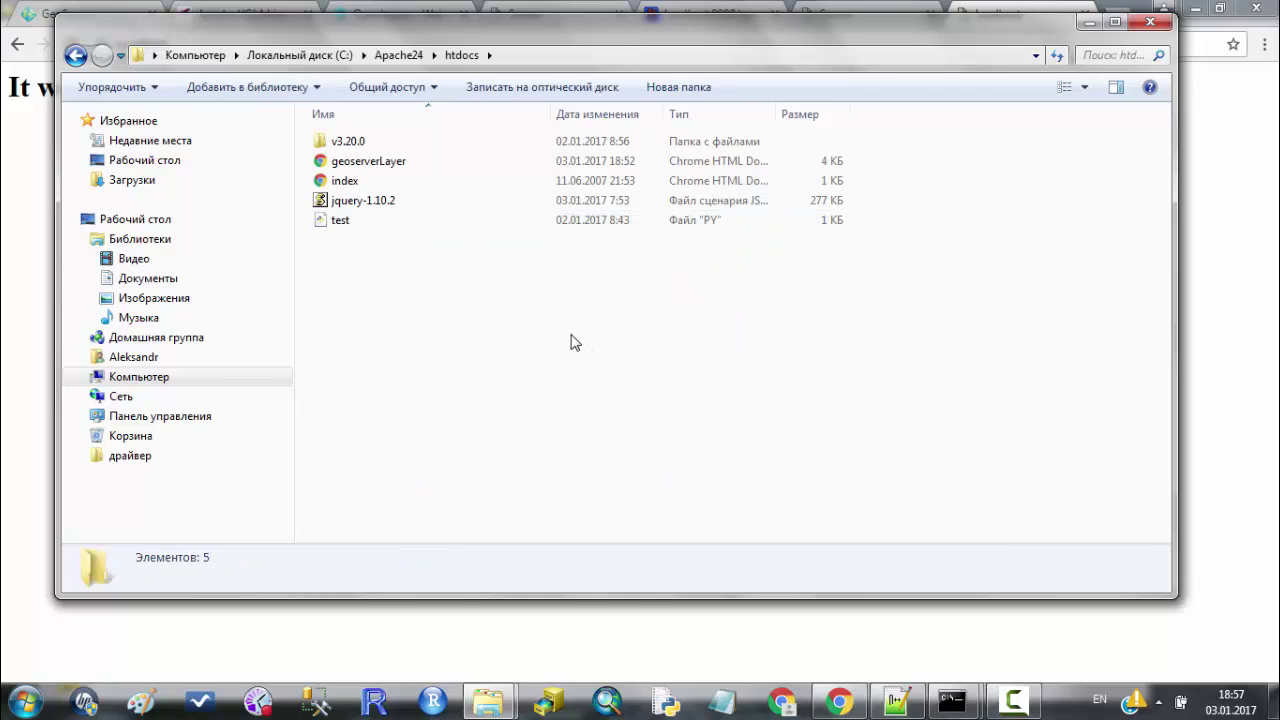
click(444, 190)
Open index.html with Notepad++ to inspect its 'It works!' heading, then return to Chrome.
right_click(444, 190)
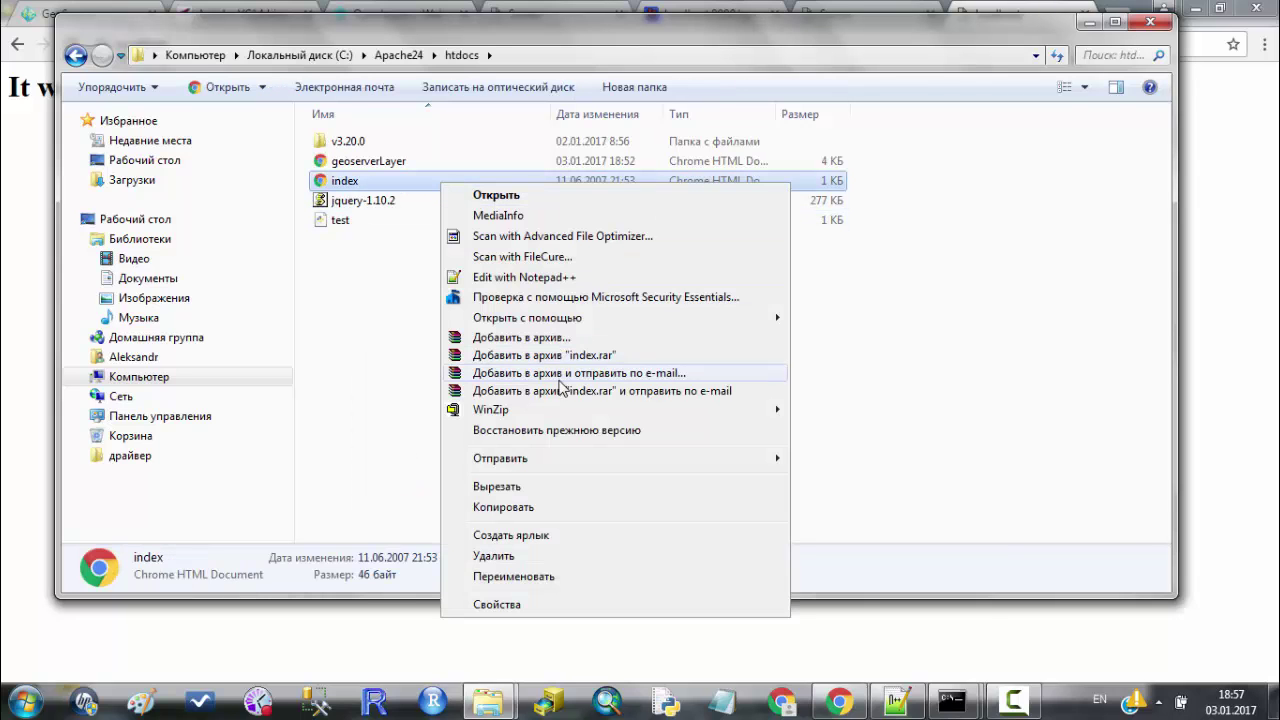
click(580, 287)
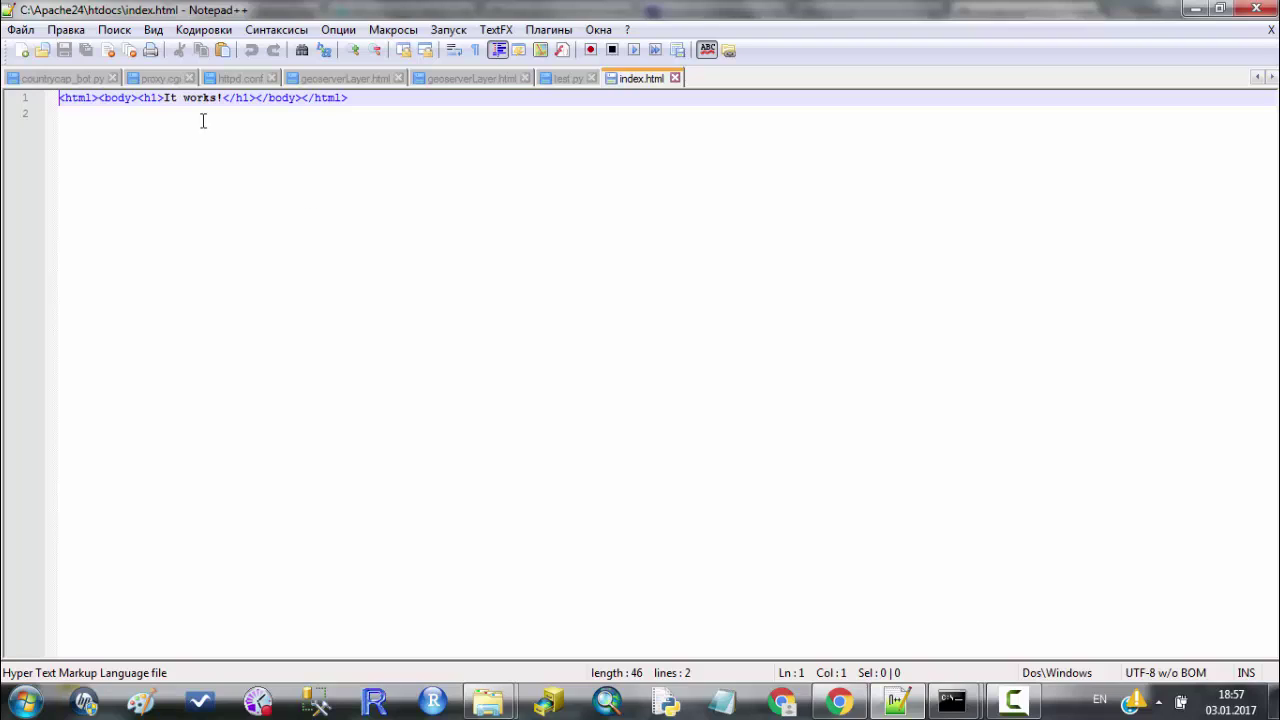
drag(163, 97, 222, 97)
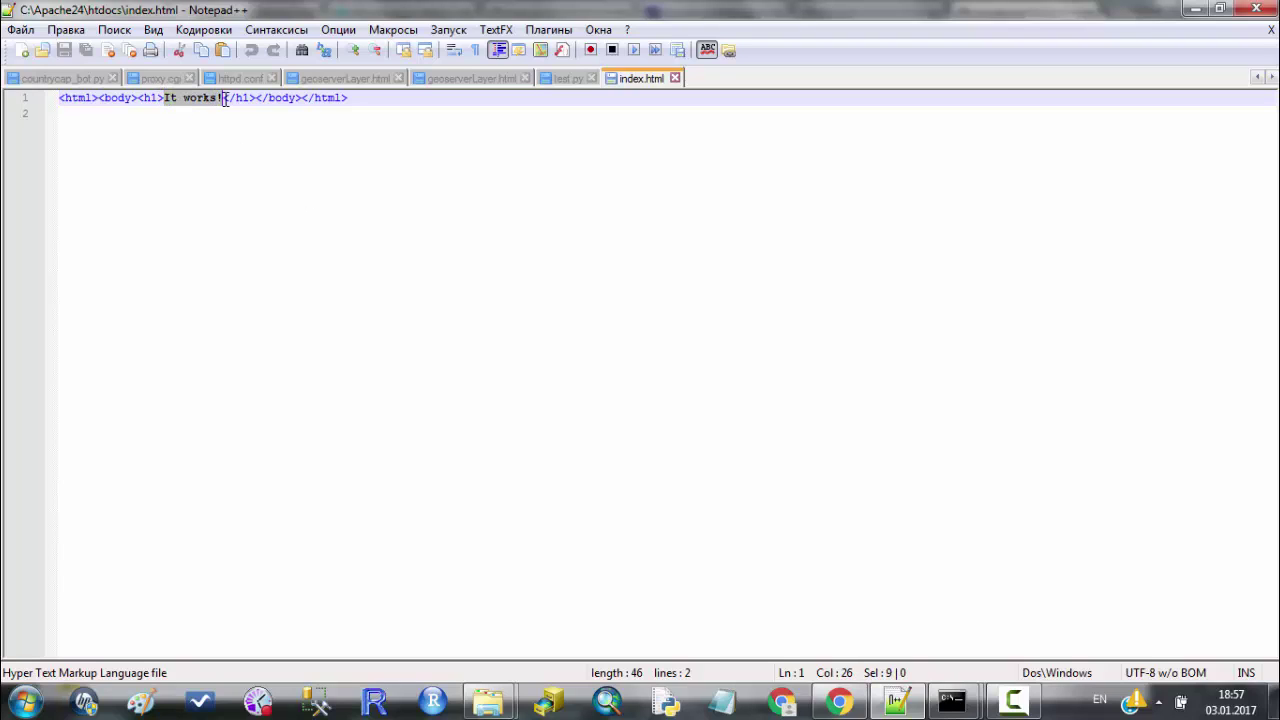
click(356, 98)
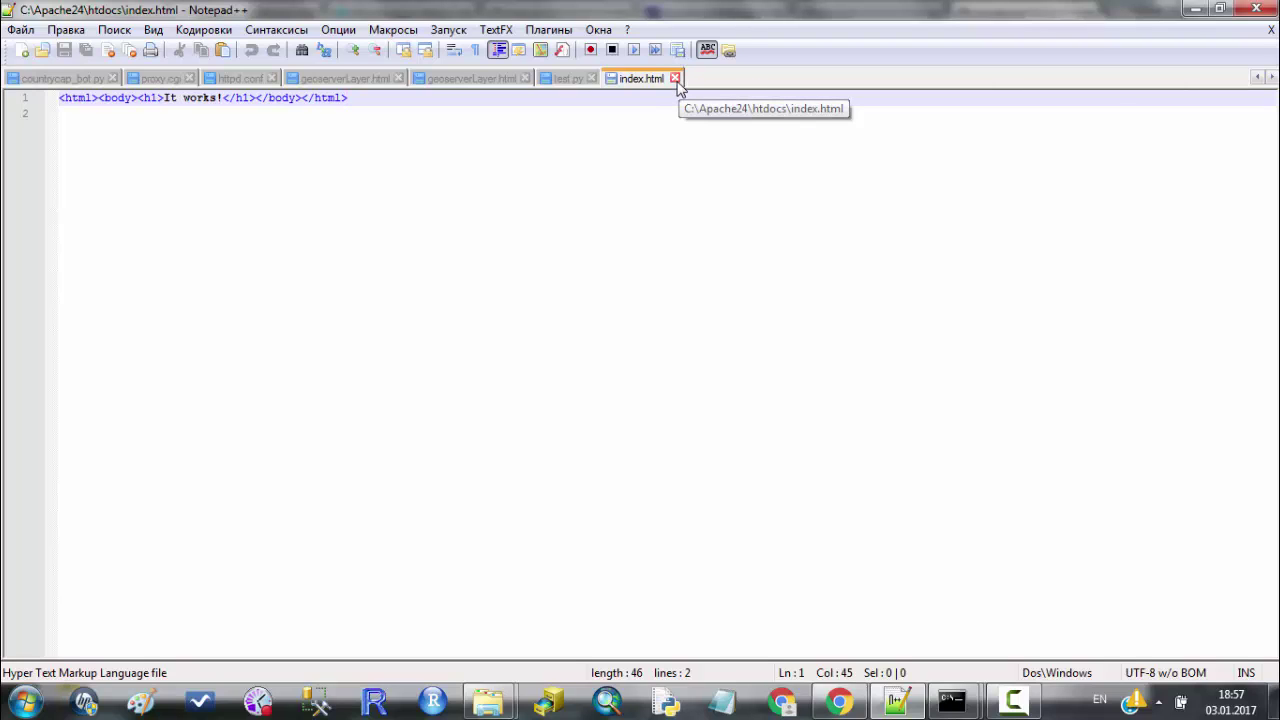
click(836, 701)
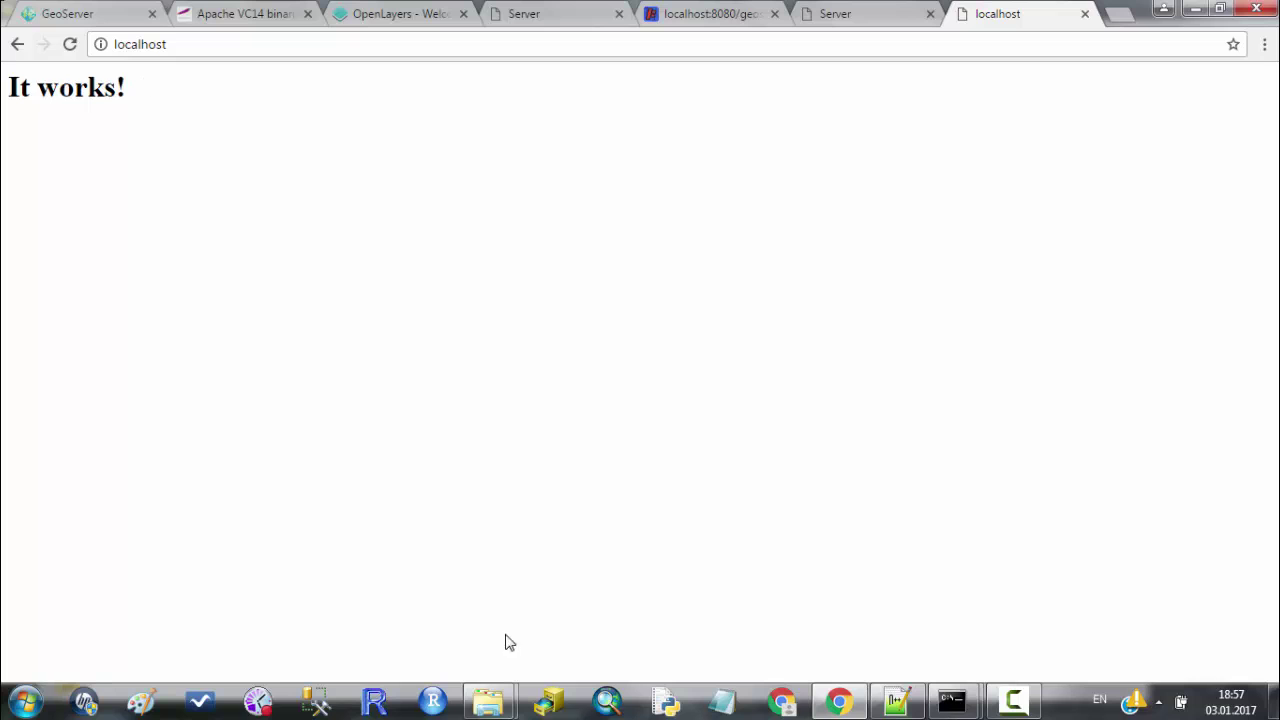
Select the geoserverLayer file in the htdocs folder.
mouse_move(488, 701)
click(600, 600)
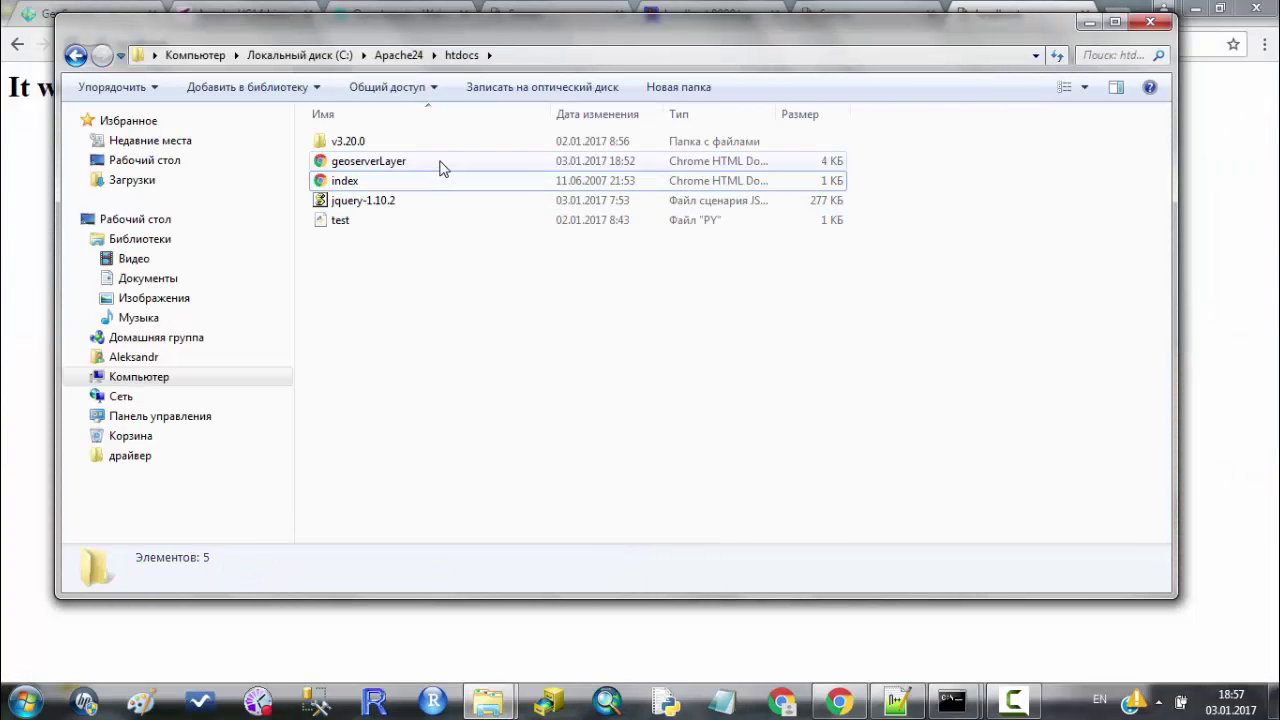
click(454, 167)
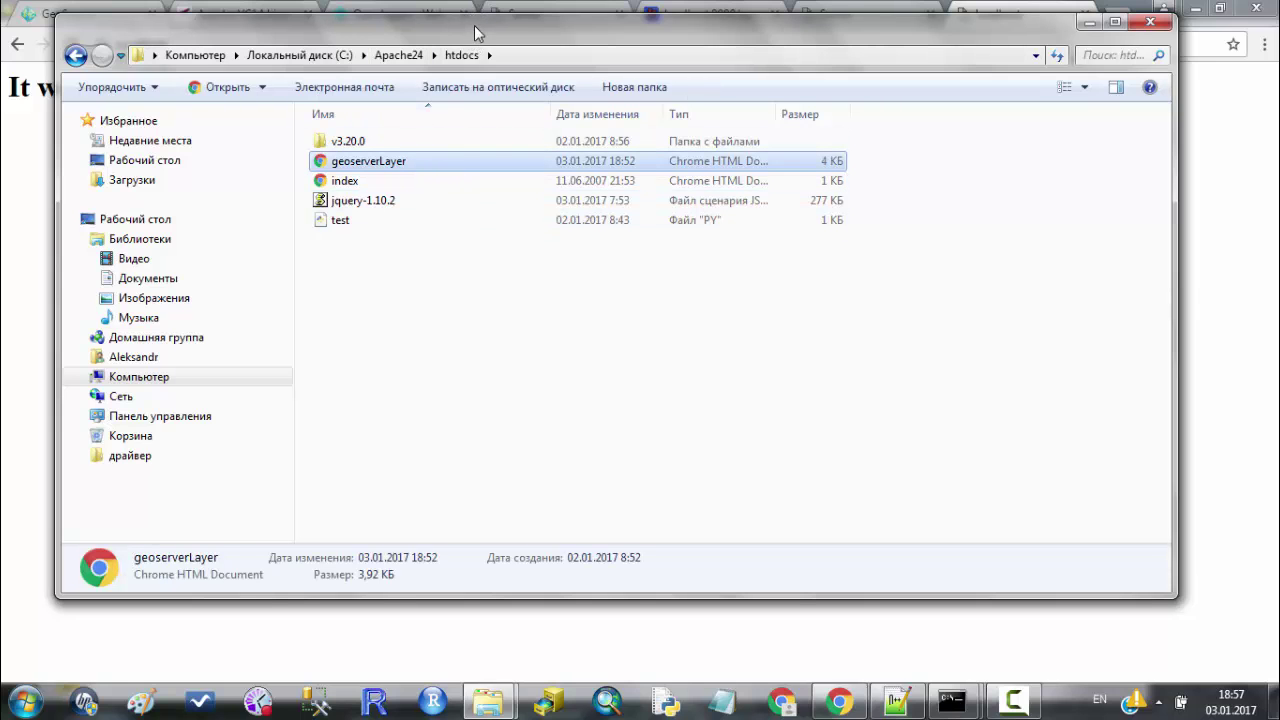
drag(475, 33, 486, 111)
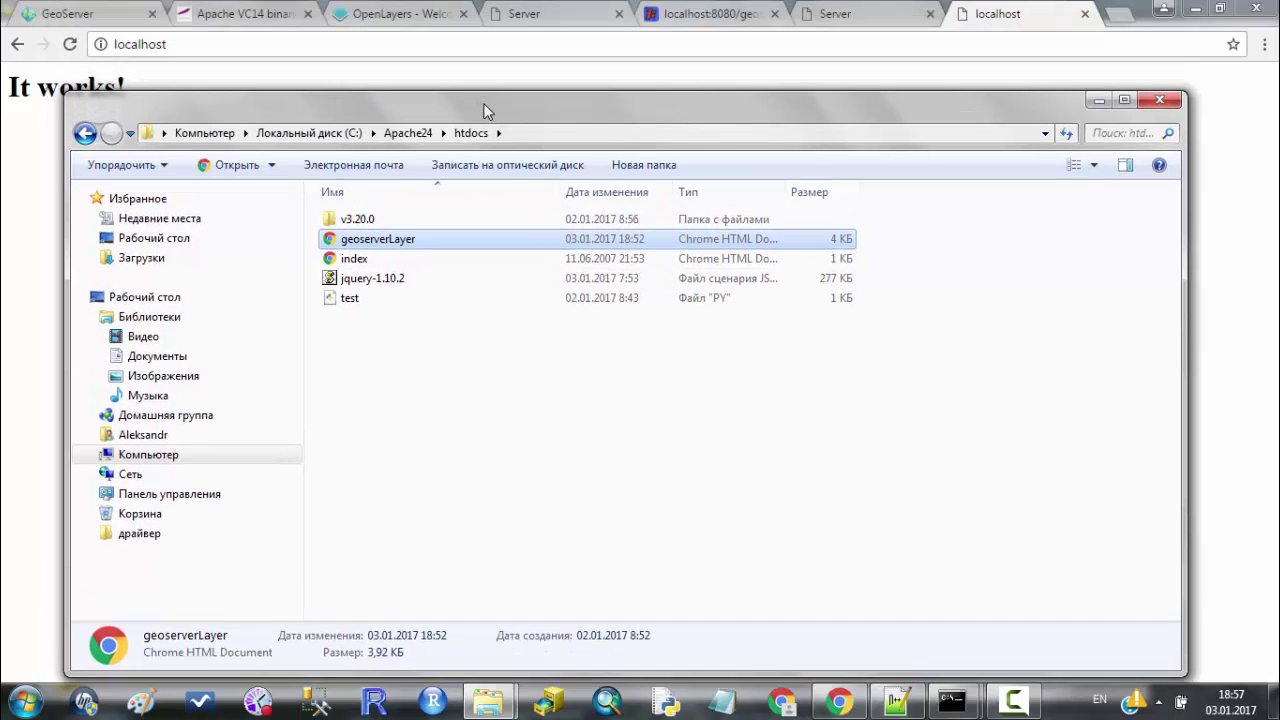
Extend Chrome's address to localhost/geoserverLayer.html, then bring the htdocs window back in front.
click(176, 46)
click(204, 46)
text(/)
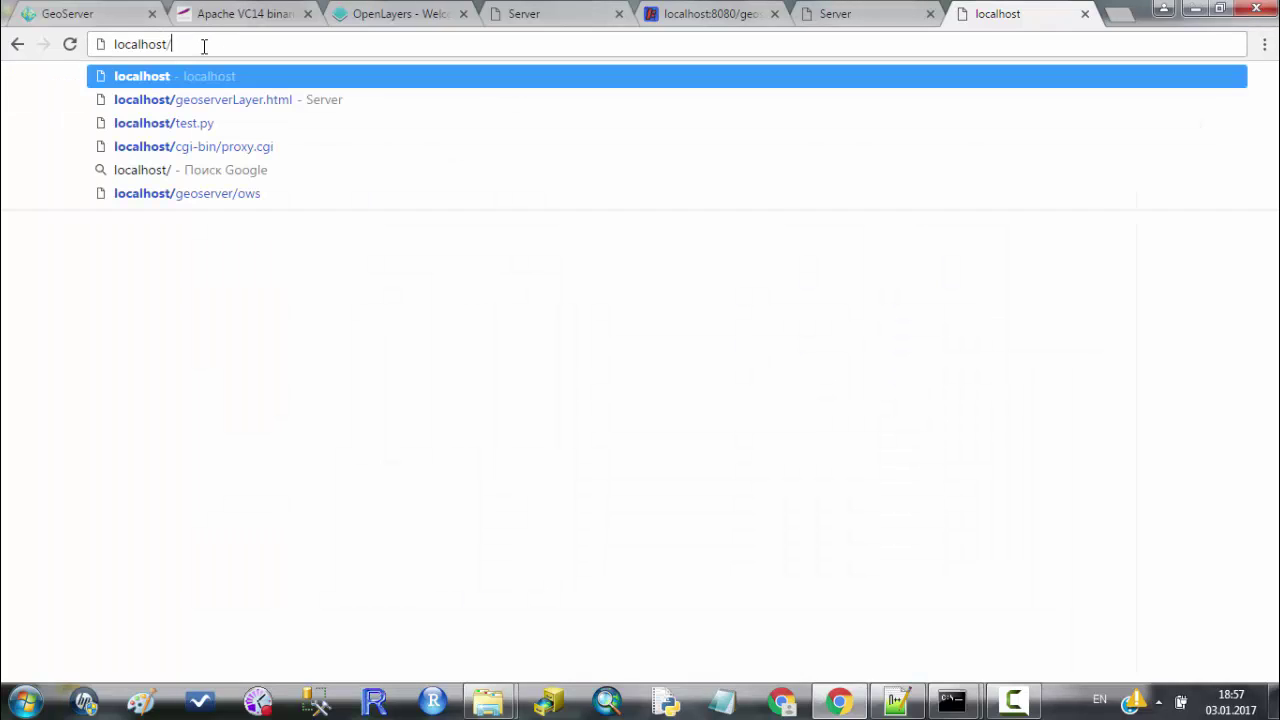
key(Down)
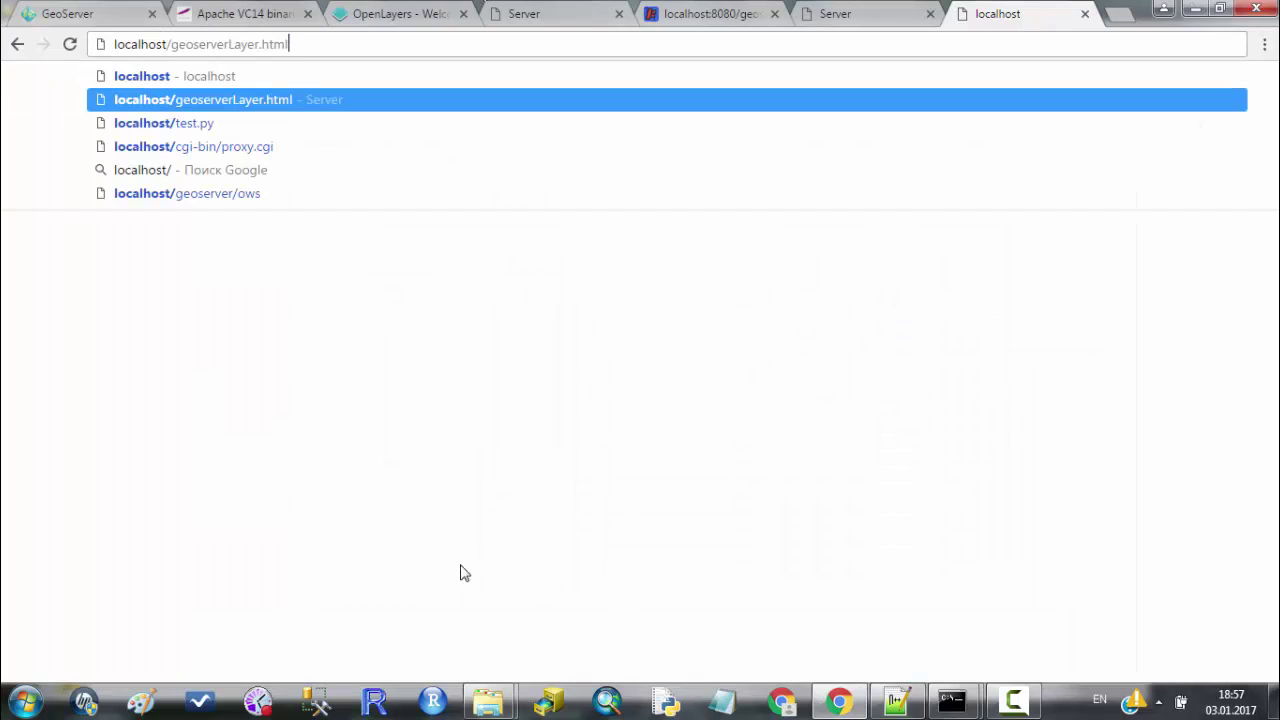
mouse_move(490, 700)
click(537, 620)
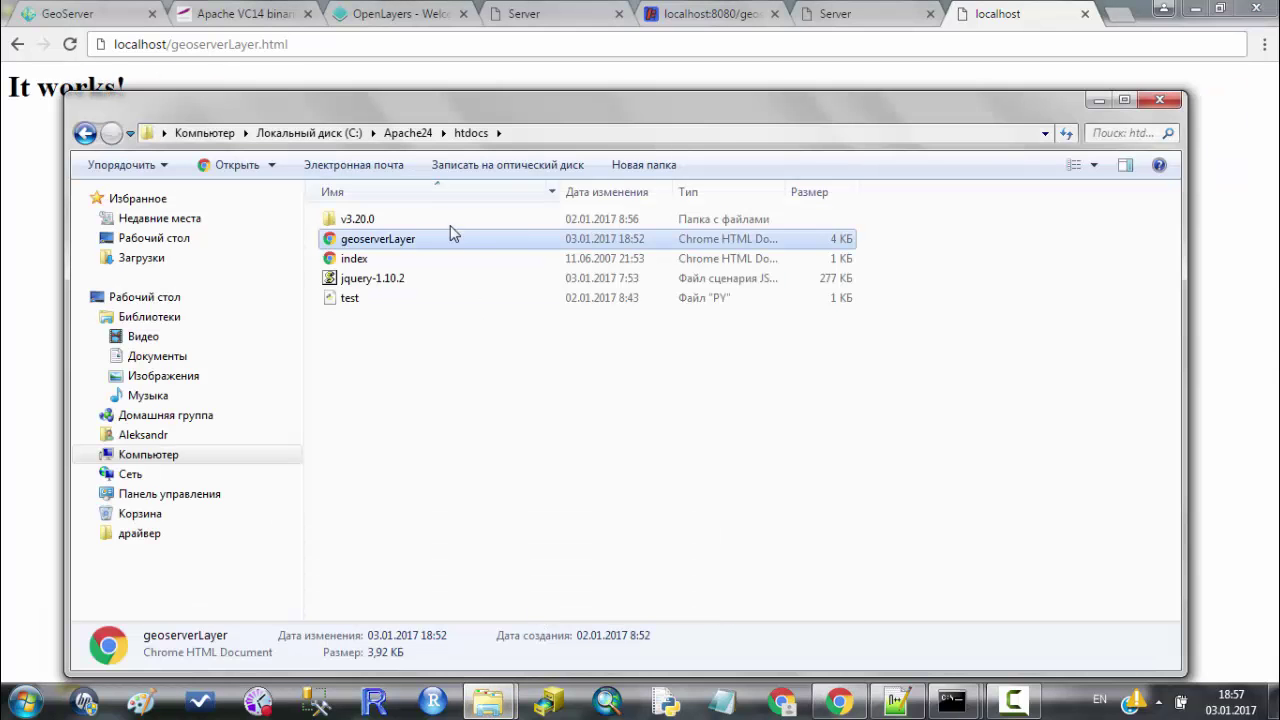